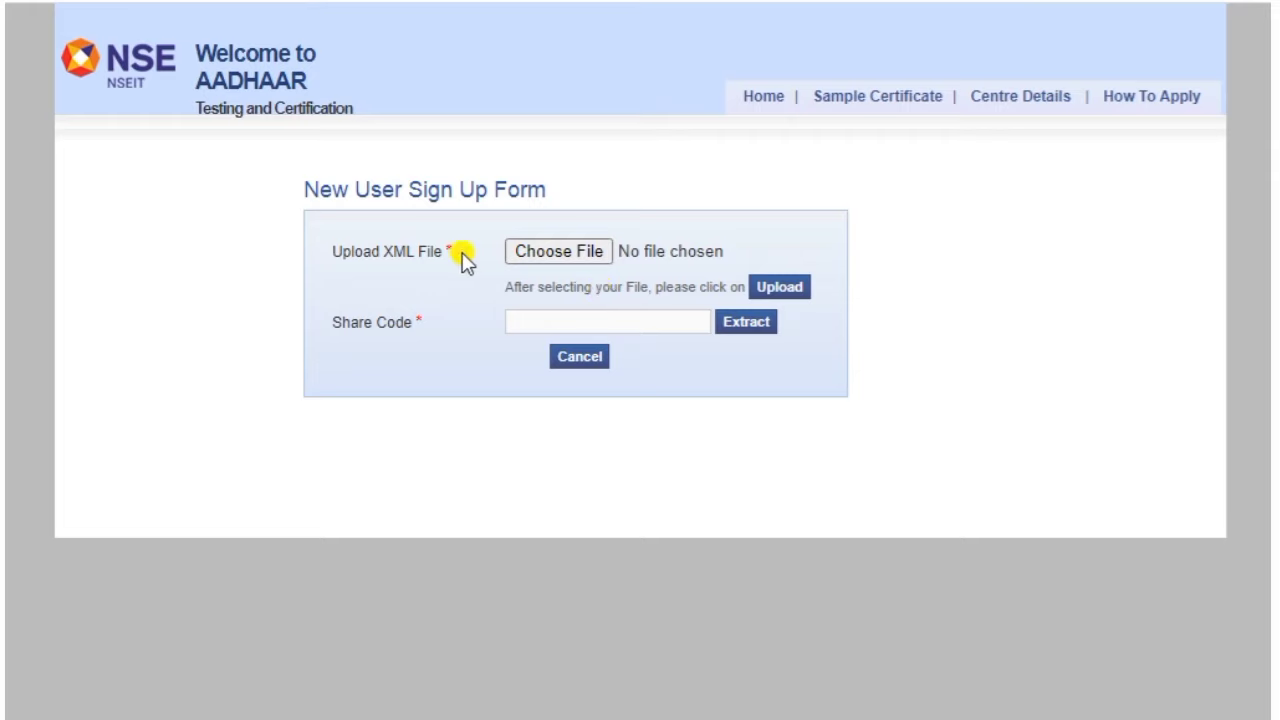
Step: In a new tab, search 'uidai' and go to the official UIDAI homepage
{"action": "left_click", "coordinate": [556, 254]}
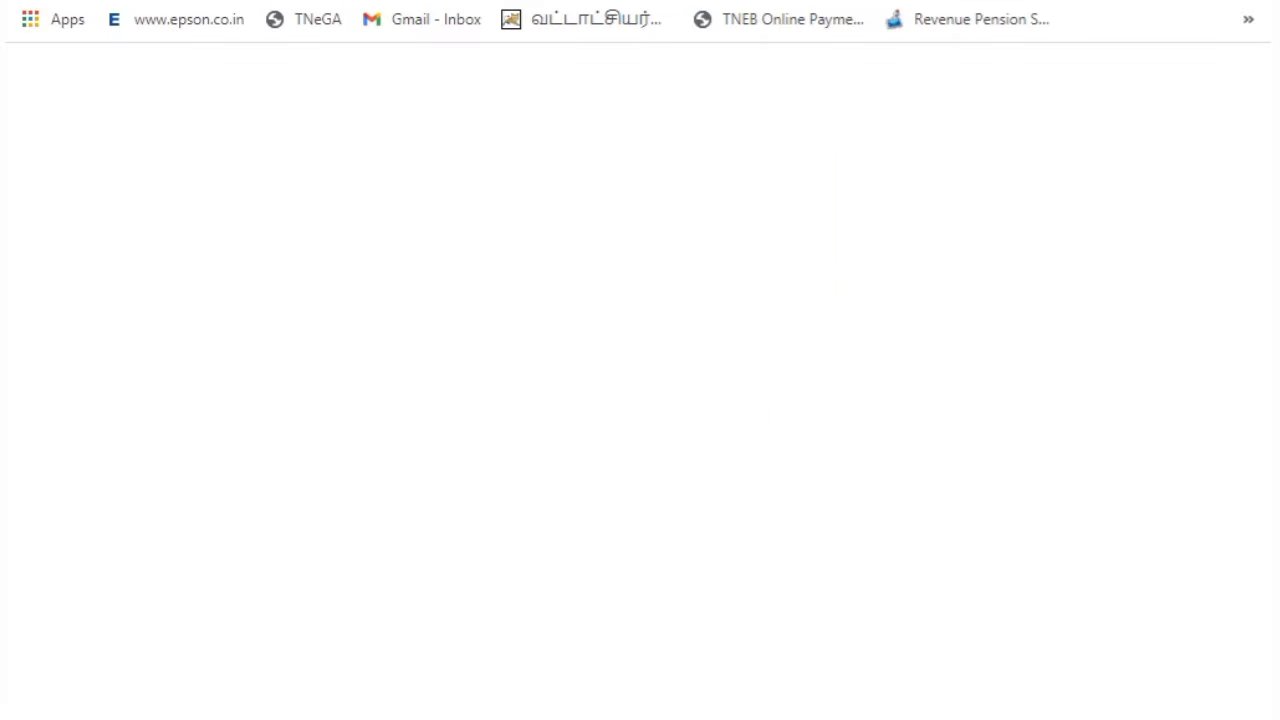
{"action": "type", "text": "uidai"}
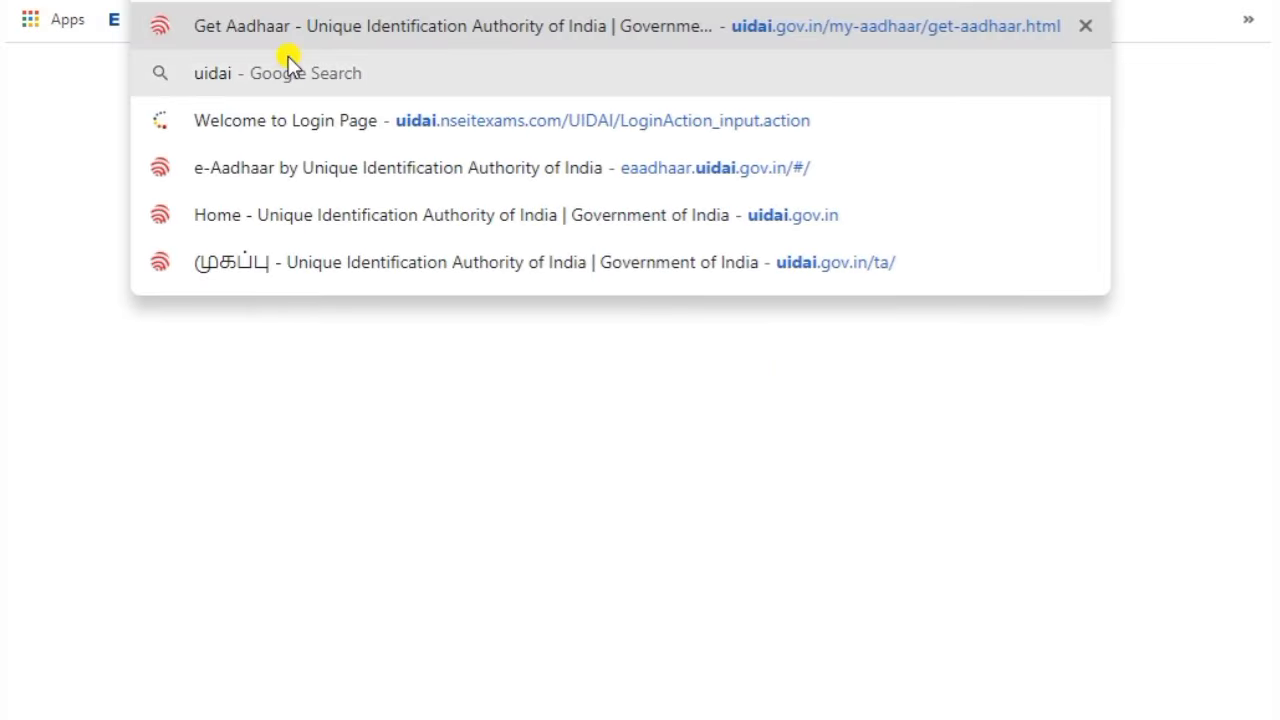
{"action": "key", "text": "Escape"}
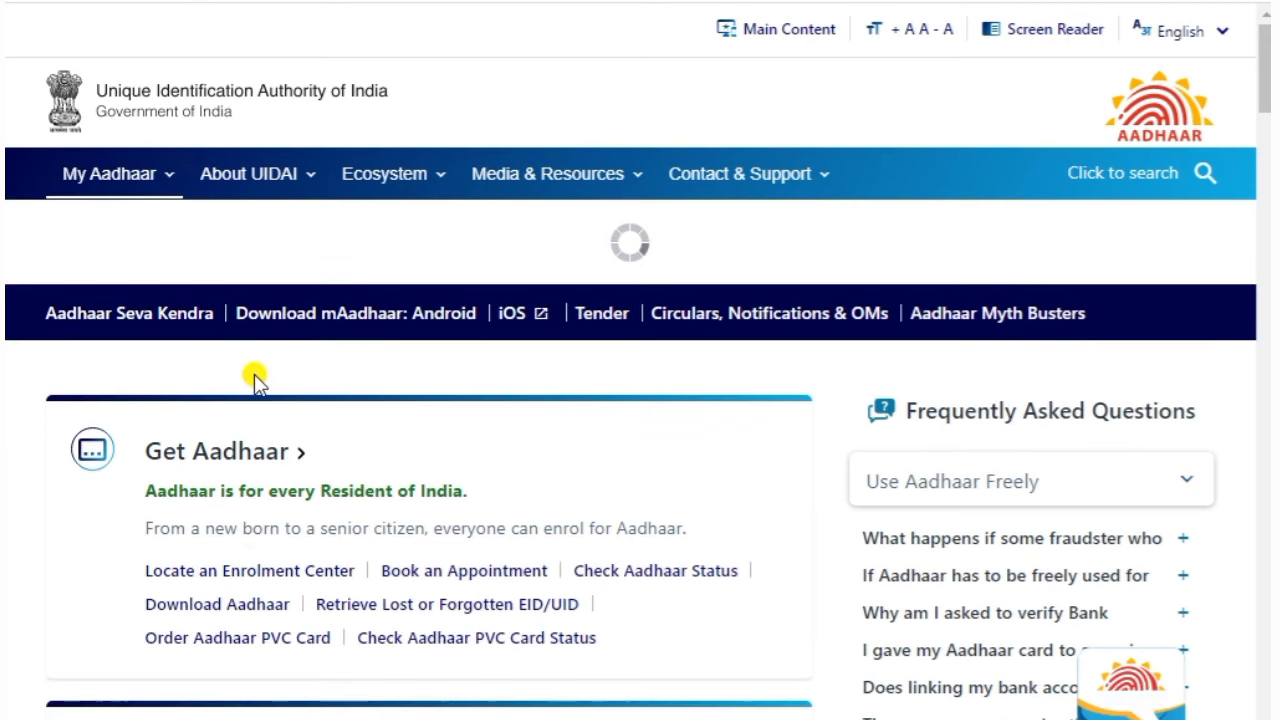
Step: From the My Aadhaar menu, reach the Aadhaar Paperless Offline e-KYC page and scroll to its form
{"action": "left_click", "coordinate": [98, 170]}
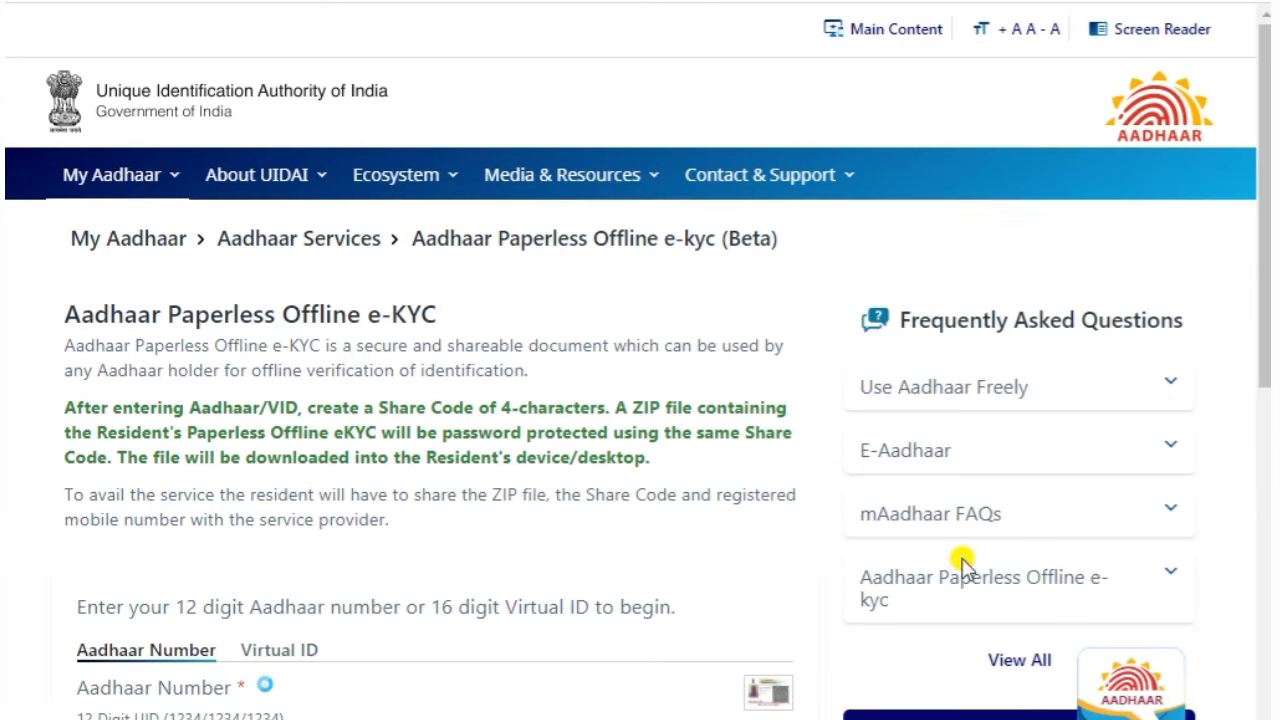
{"action": "scroll", "coordinate": [704, 557], "scroll_direction": "down", "scroll_amount": 3}
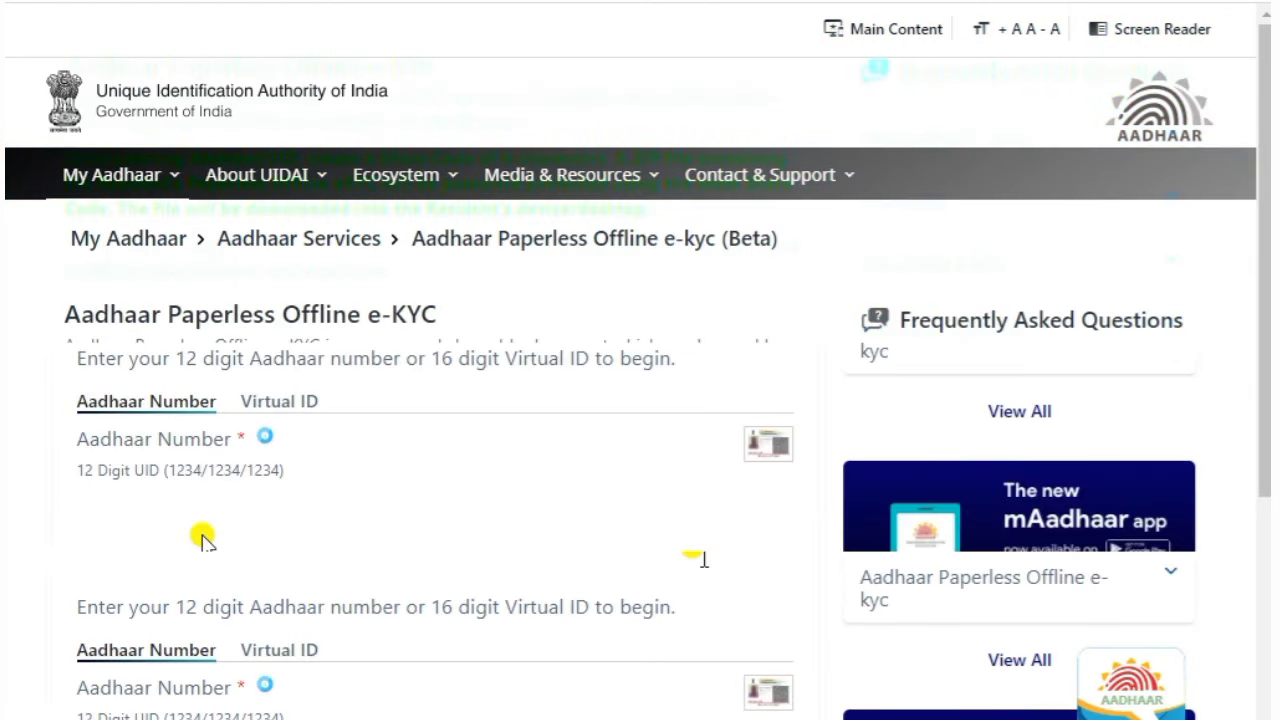
{"action": "scroll", "coordinate": [200, 537], "scroll_direction": "down", "scroll_amount": 5}
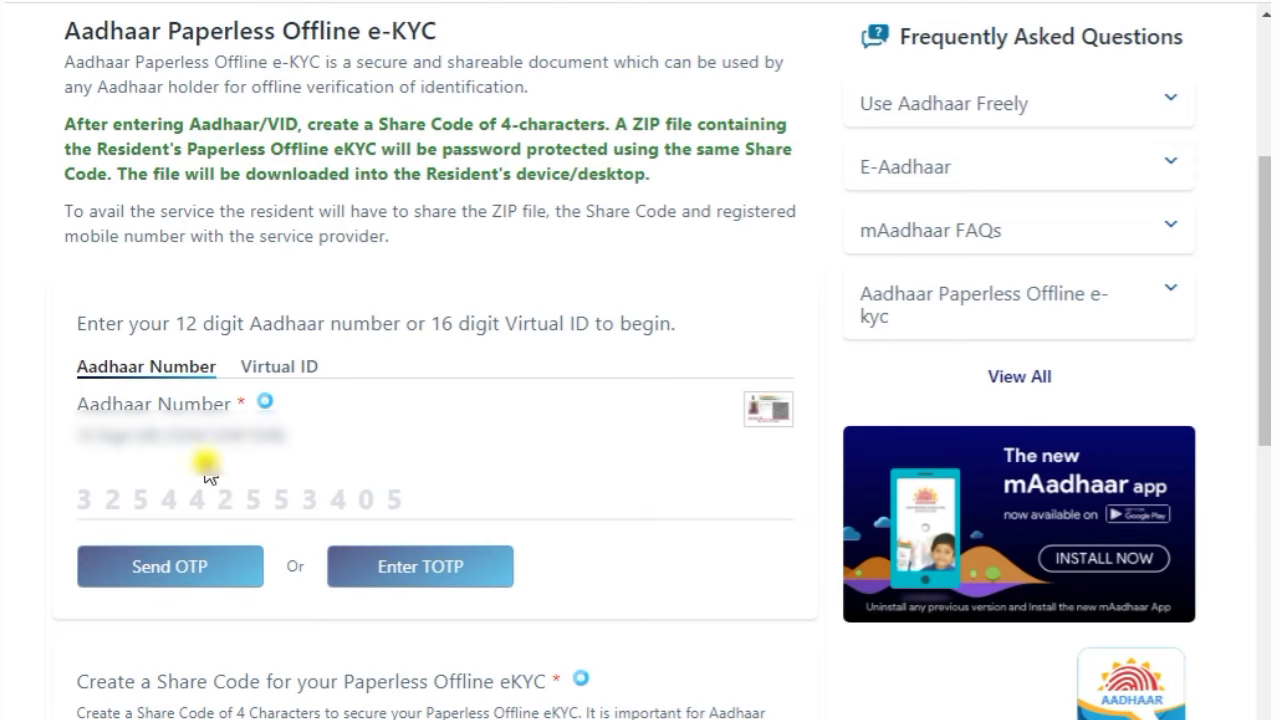
Step: Enter a four-character share code and the OTP, download the offline e-KYC ZIP, and verify it in Downloads
{"action": "scroll", "coordinate": [640, 360], "scroll_direction": "down", "scroll_amount": 3}
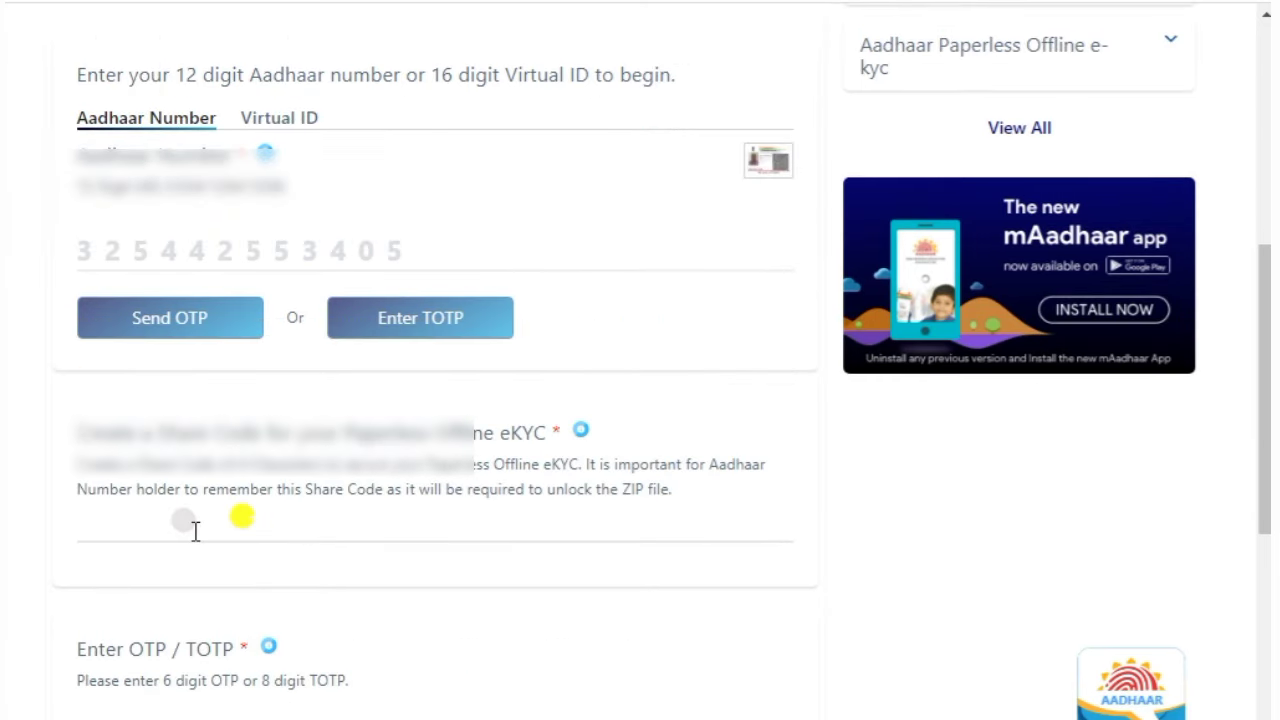
{"action": "left_click", "coordinate": [246, 527]}
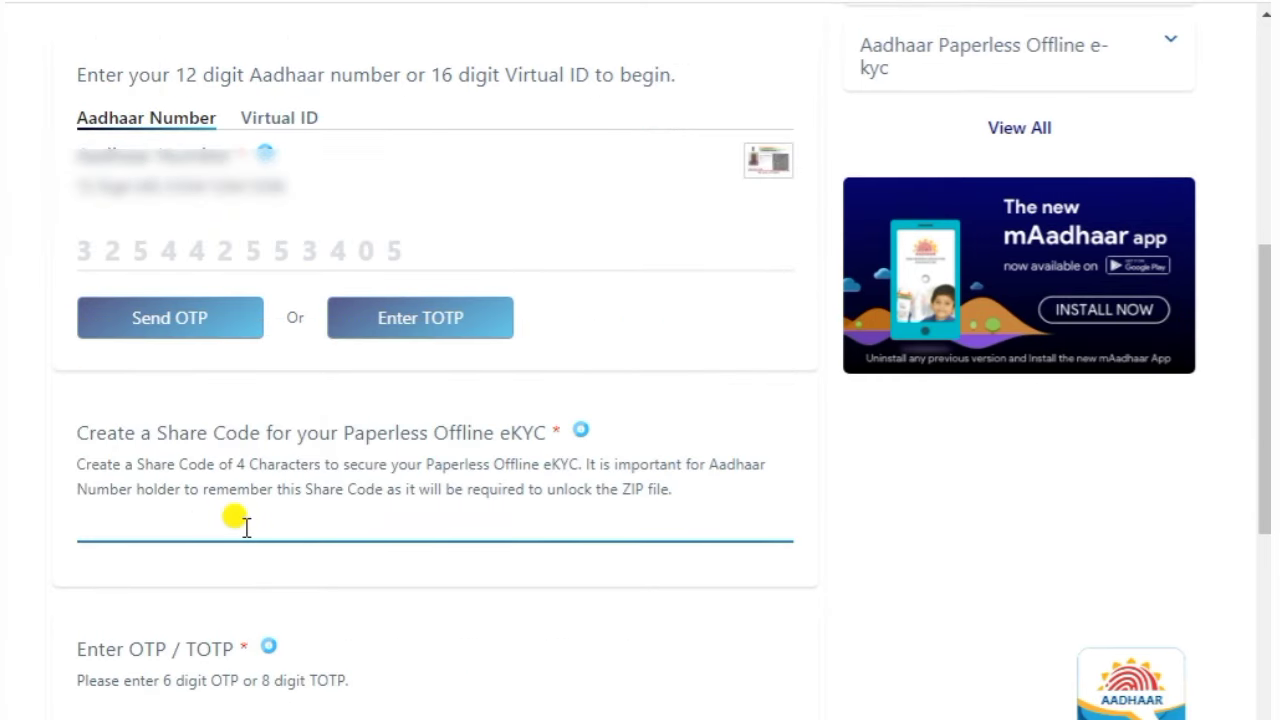
{"action": "scroll", "coordinate": [246, 527], "scroll_direction": "down", "scroll_amount": 3}
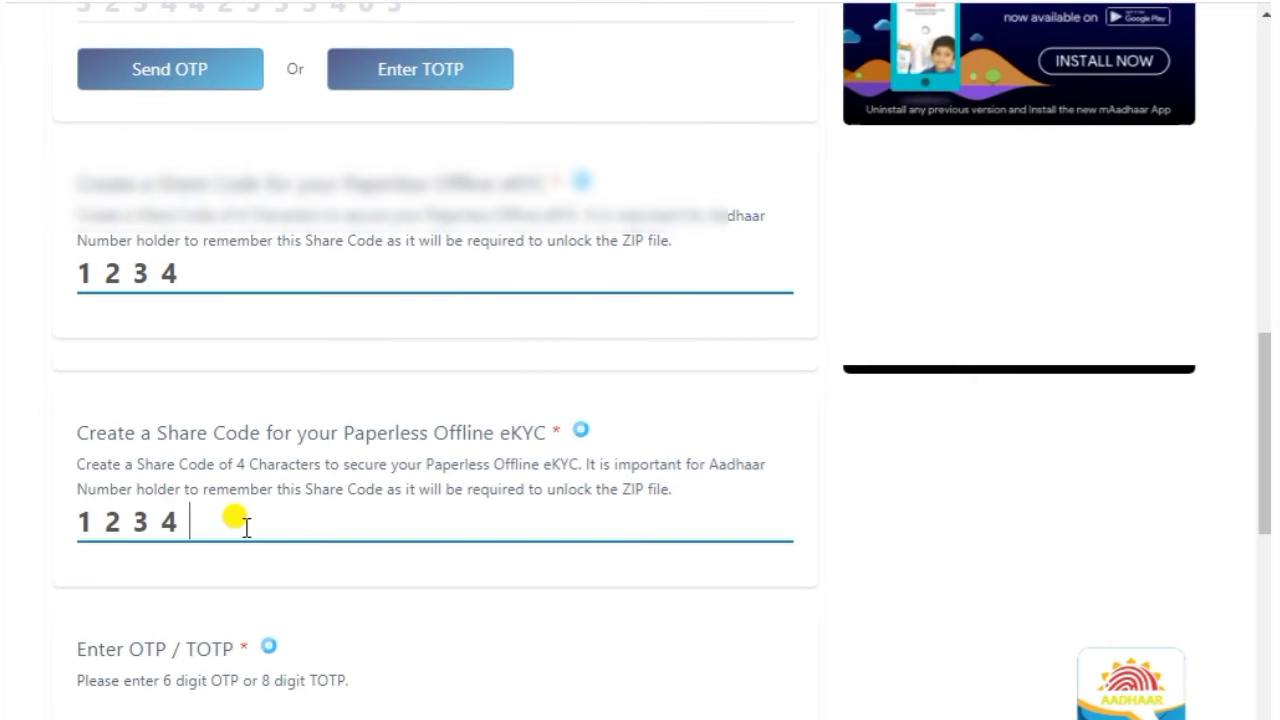
{"action": "left_click", "coordinate": [288, 466]}
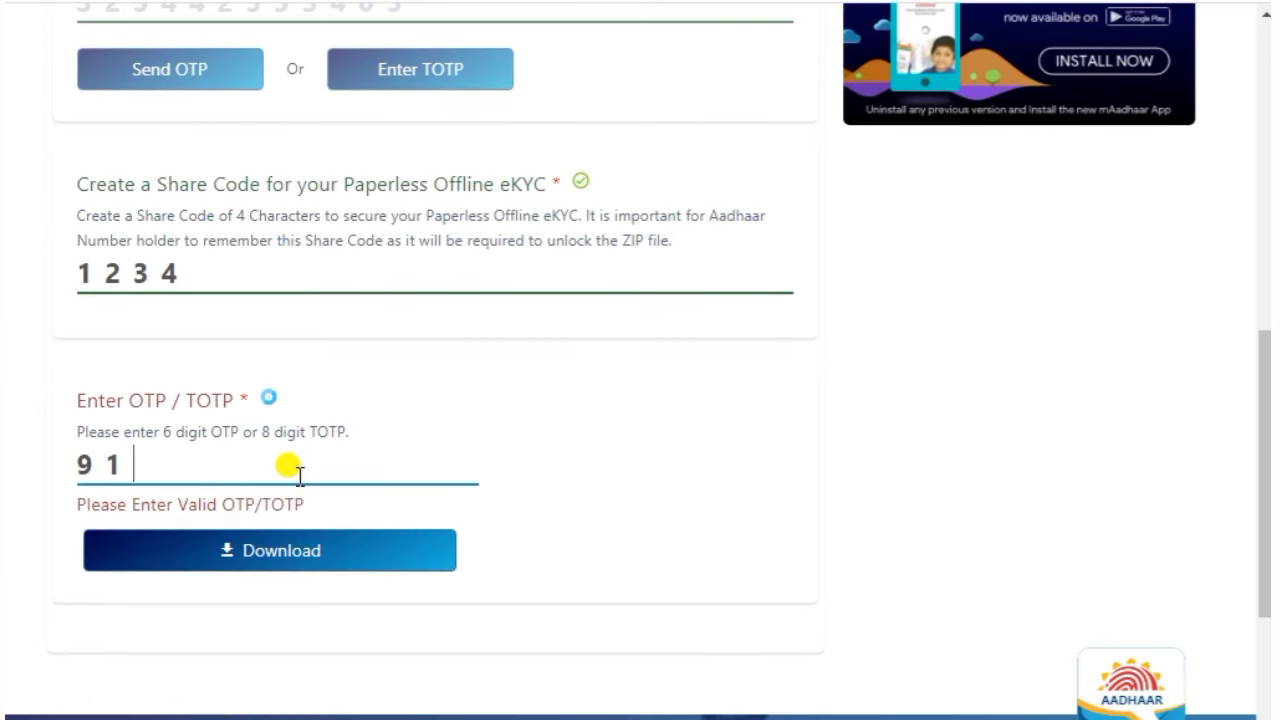
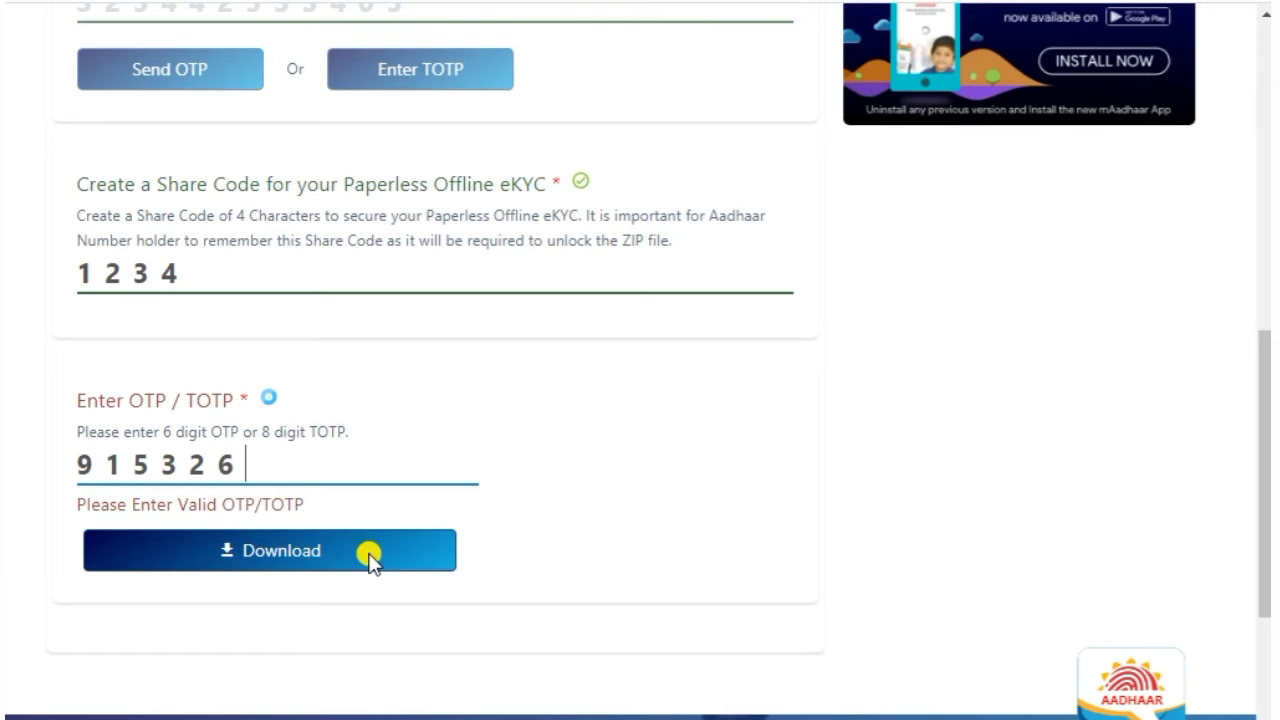
{"action": "left_click", "coordinate": [369, 554]}
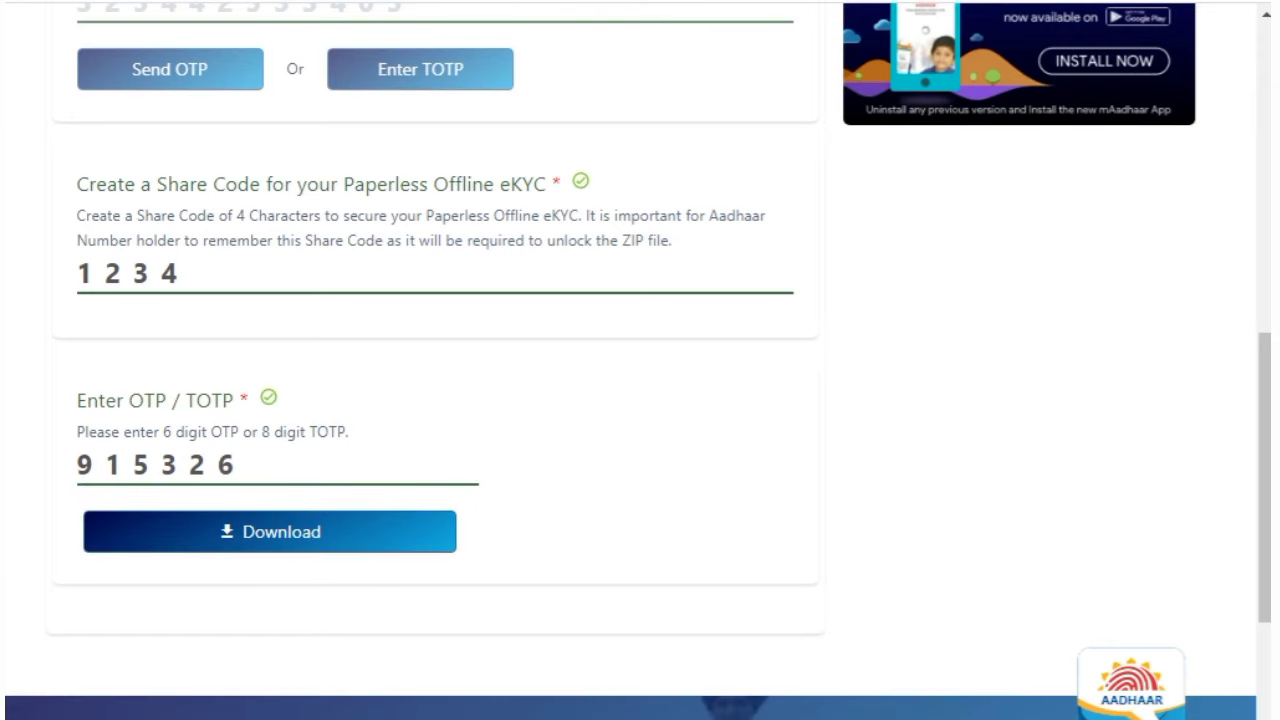
{"action": "key", "text": "ctrl+j"}
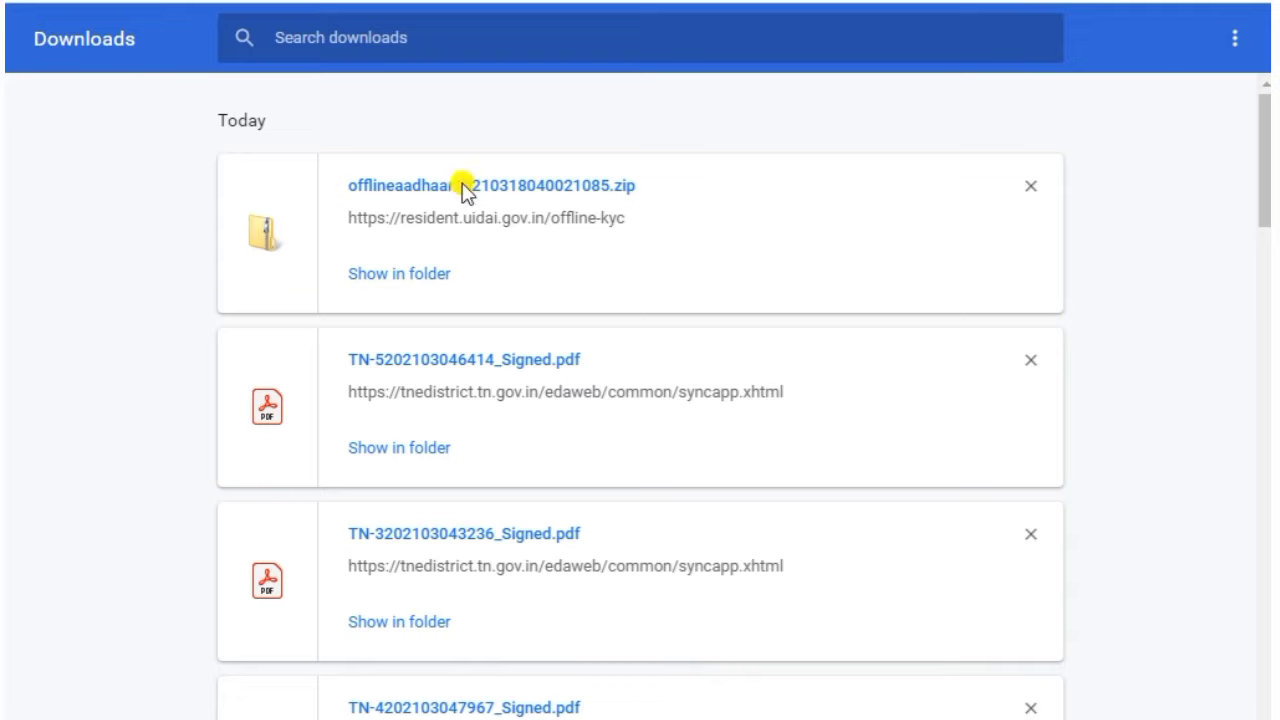
Step: Upload the downloaded offline Aadhaar ZIP file to the NSEIT sign-up form
{"action": "left_click", "coordinate": [615, 719]}
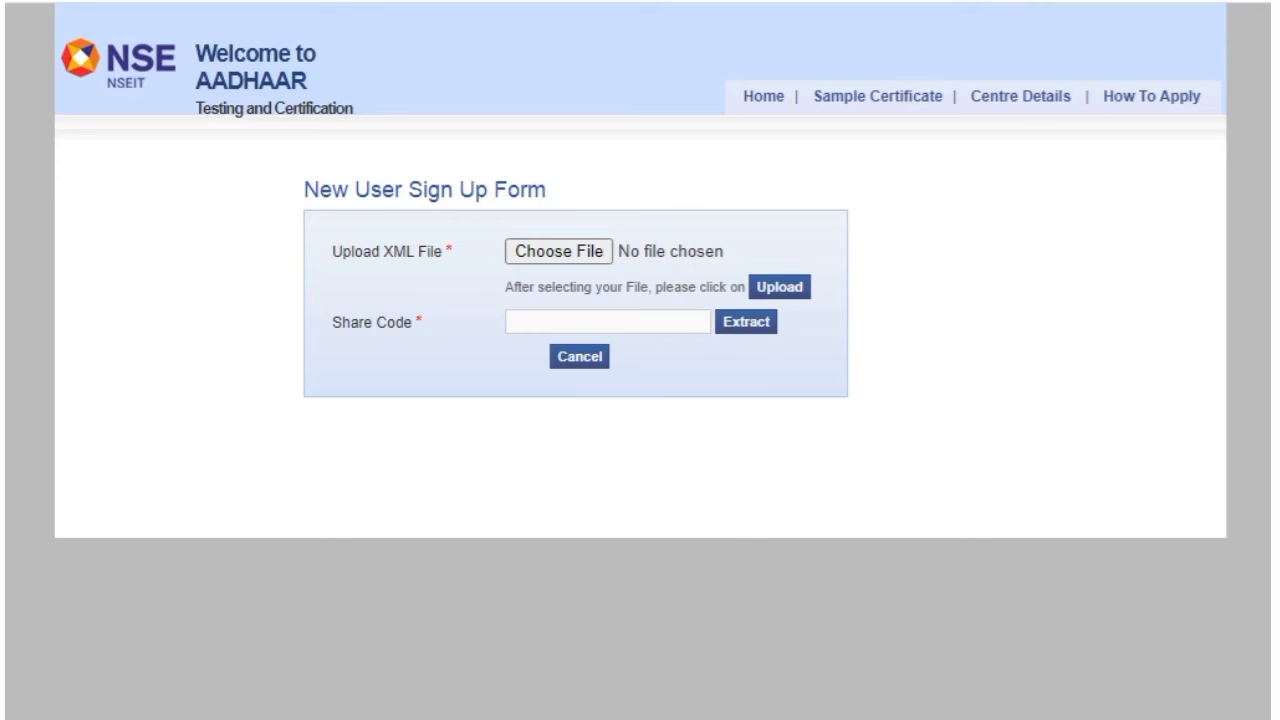
{"action": "left_click", "coordinate": [560, 252]}
{"action": "left_click", "coordinate": [775, 287]}
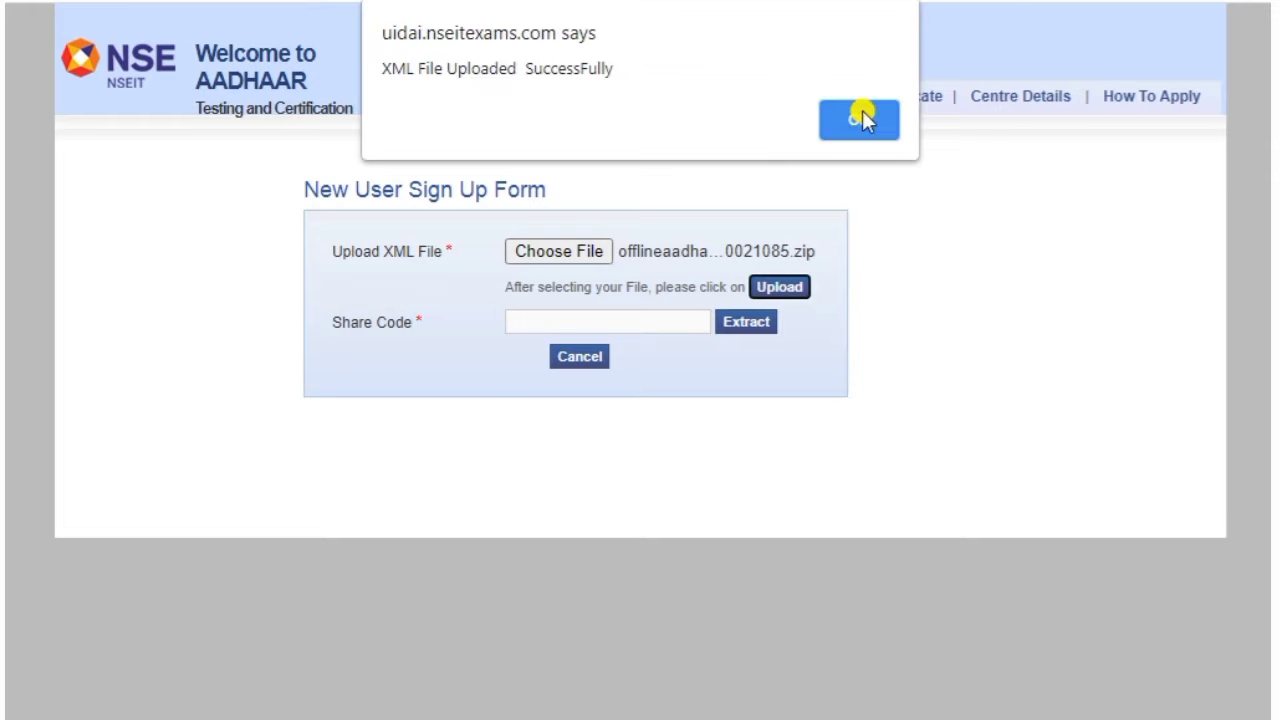
{"action": "left_click", "coordinate": [860, 112]}
Step: Enter the share code and extract the Aadhaar data from the uploaded file
{"action": "left_click", "coordinate": [656, 324]}
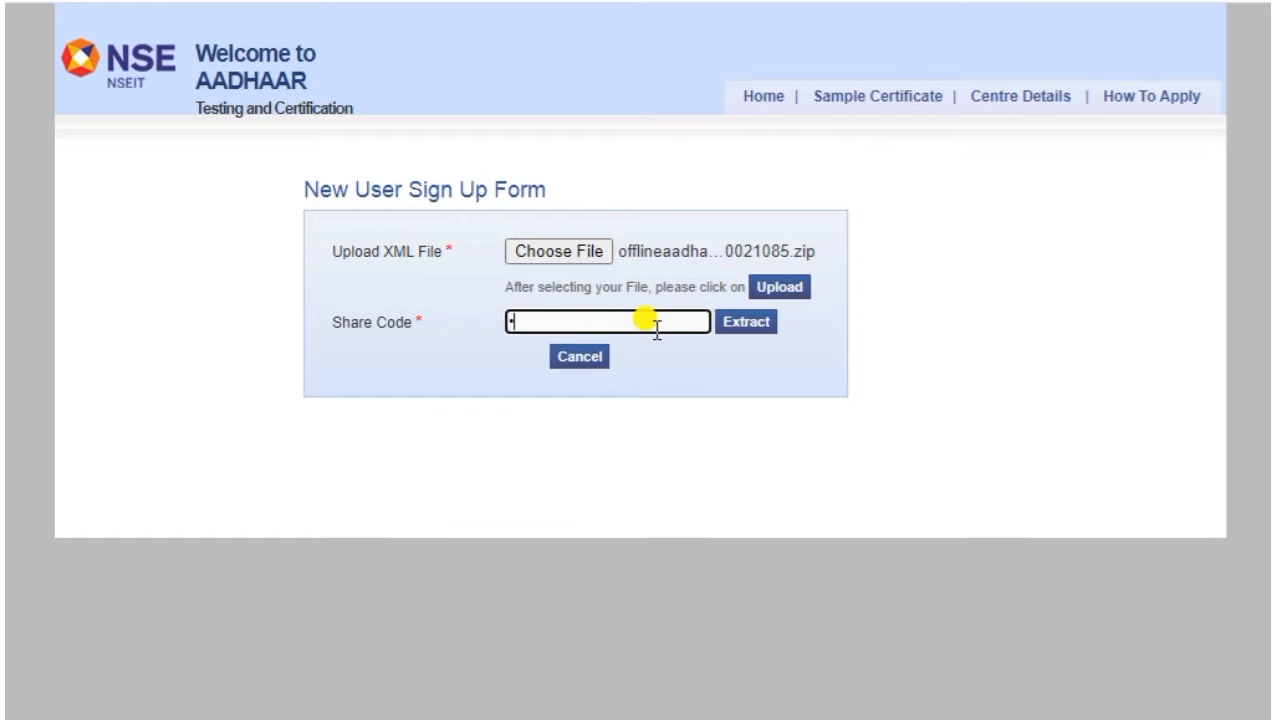
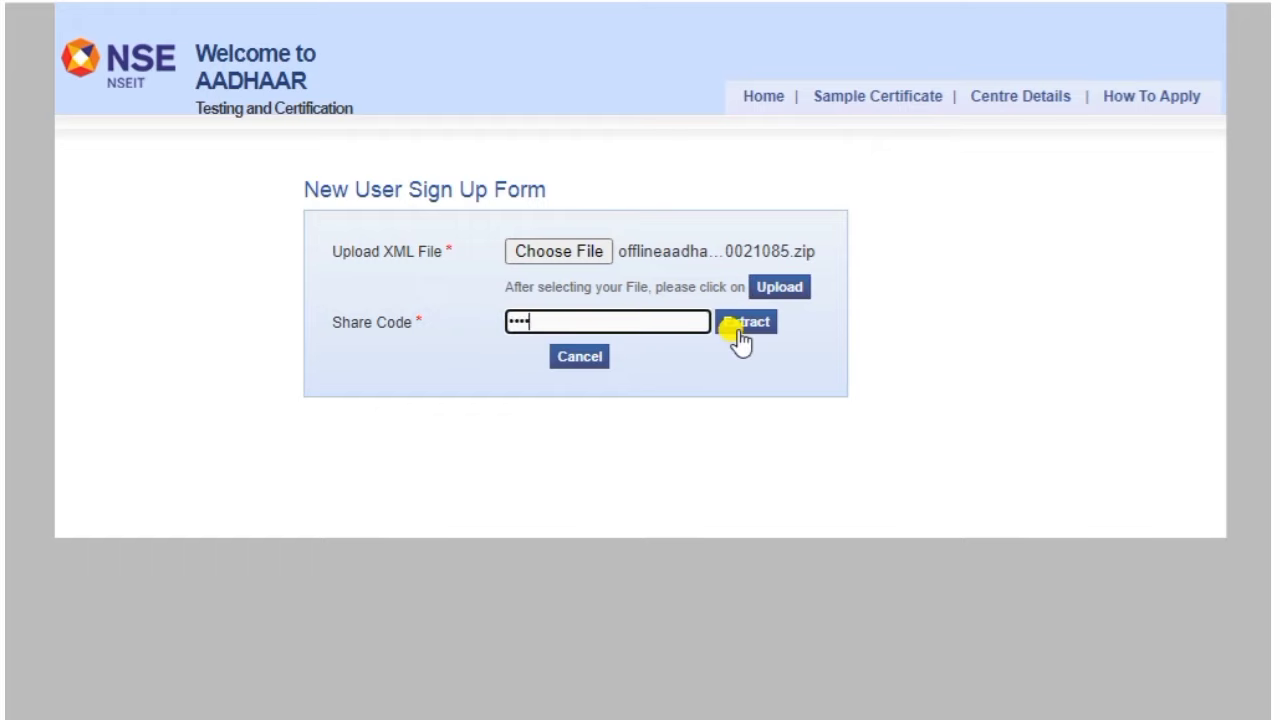
{"action": "left_click", "coordinate": [742, 326]}
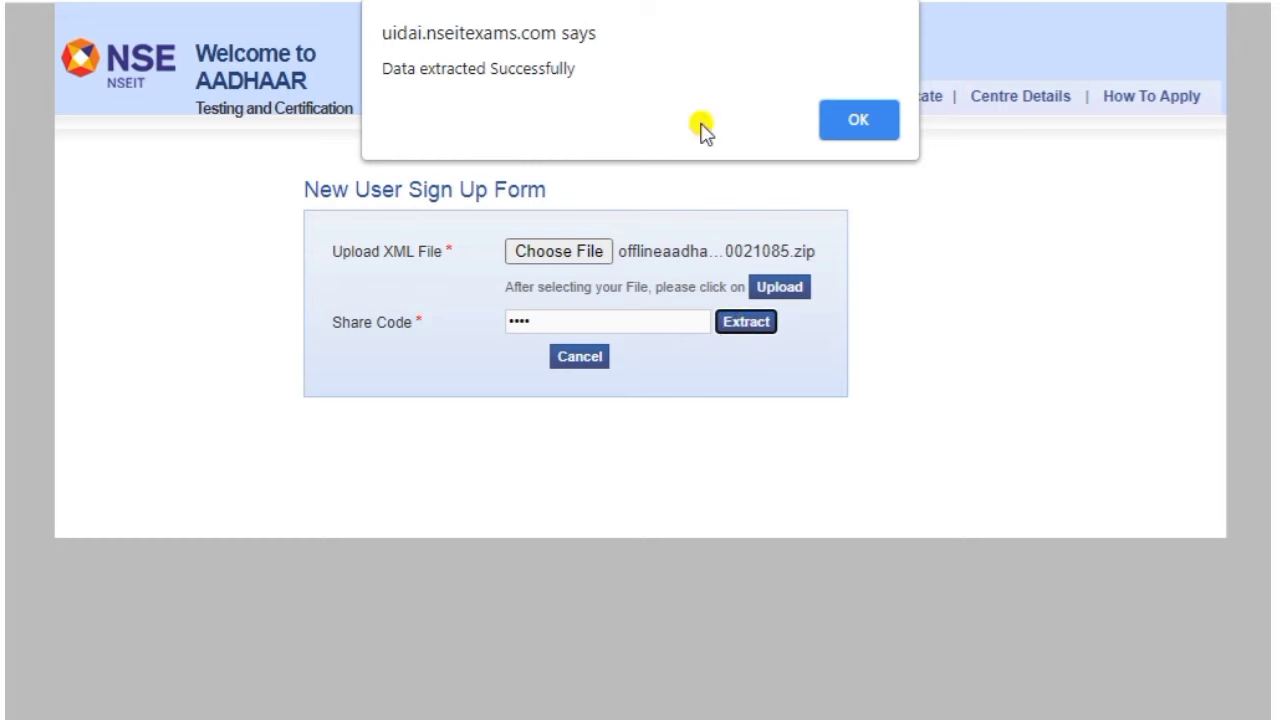
{"action": "left_click", "coordinate": [880, 117]}
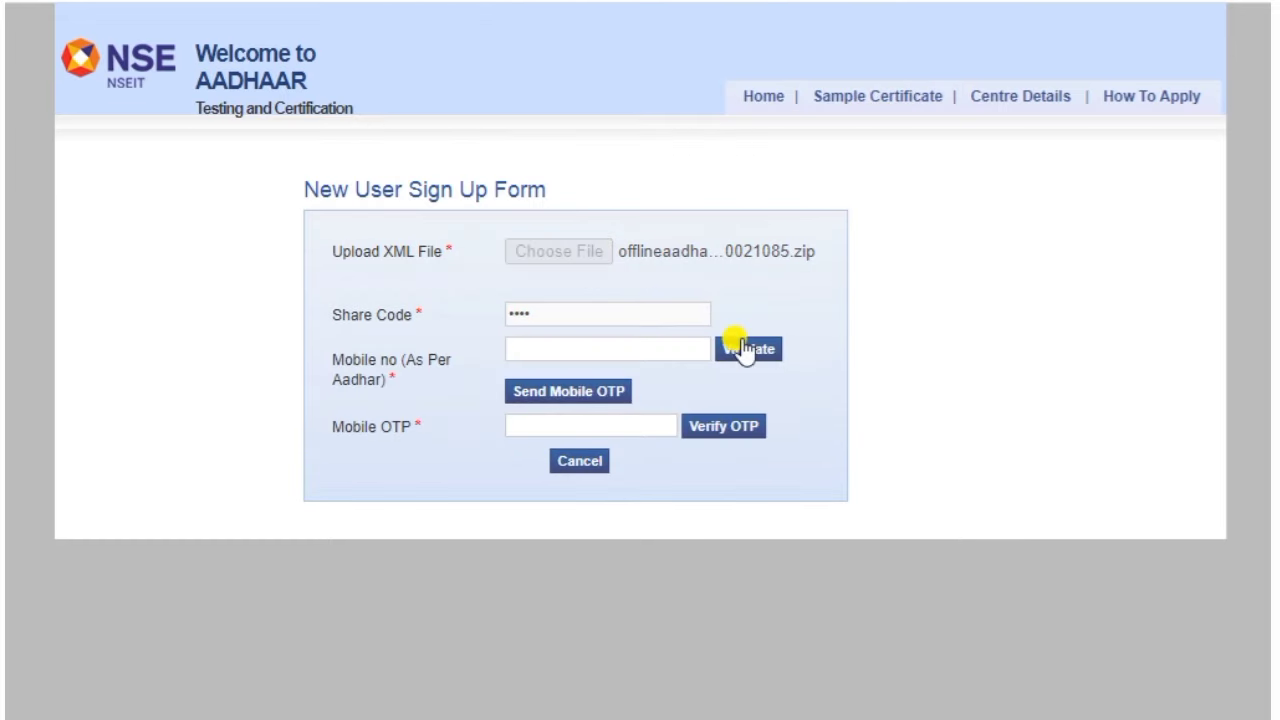
Step: Validate the Aadhaar-registered mobile number, then request and verify the mobile OTP
{"action": "left_click", "coordinate": [600, 349]}
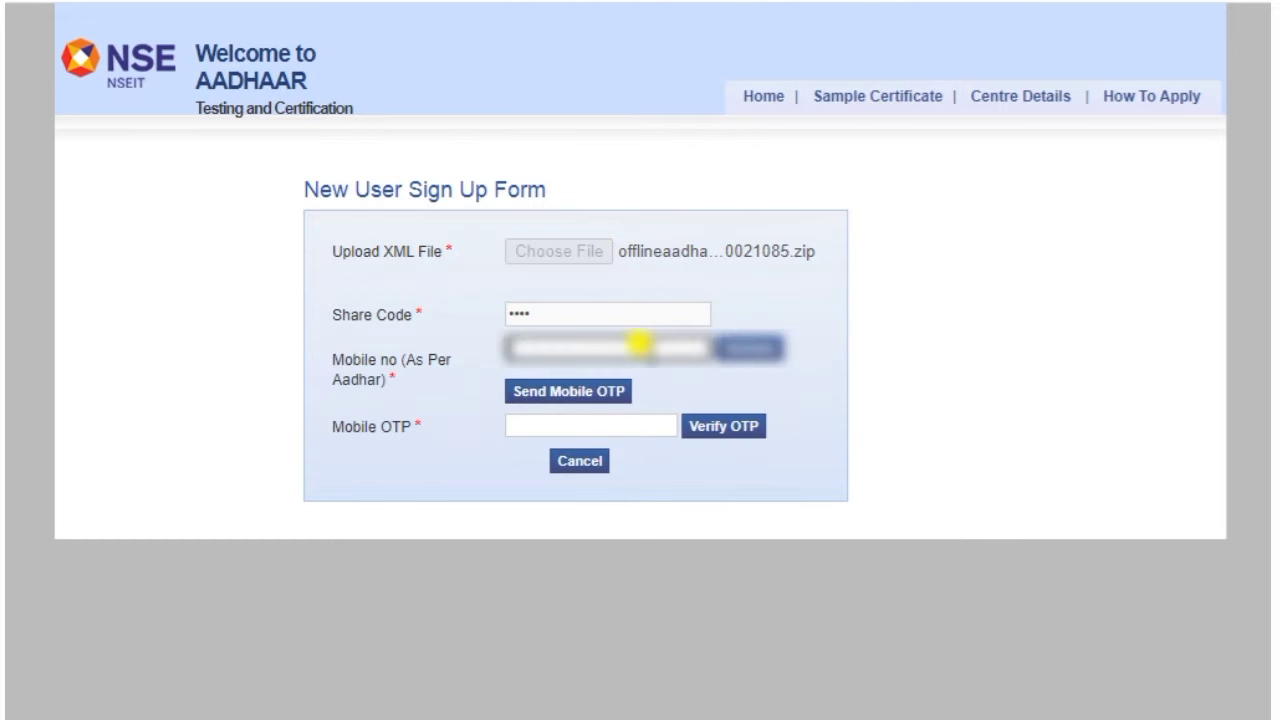
{"action": "type", "text": "9876543210"}
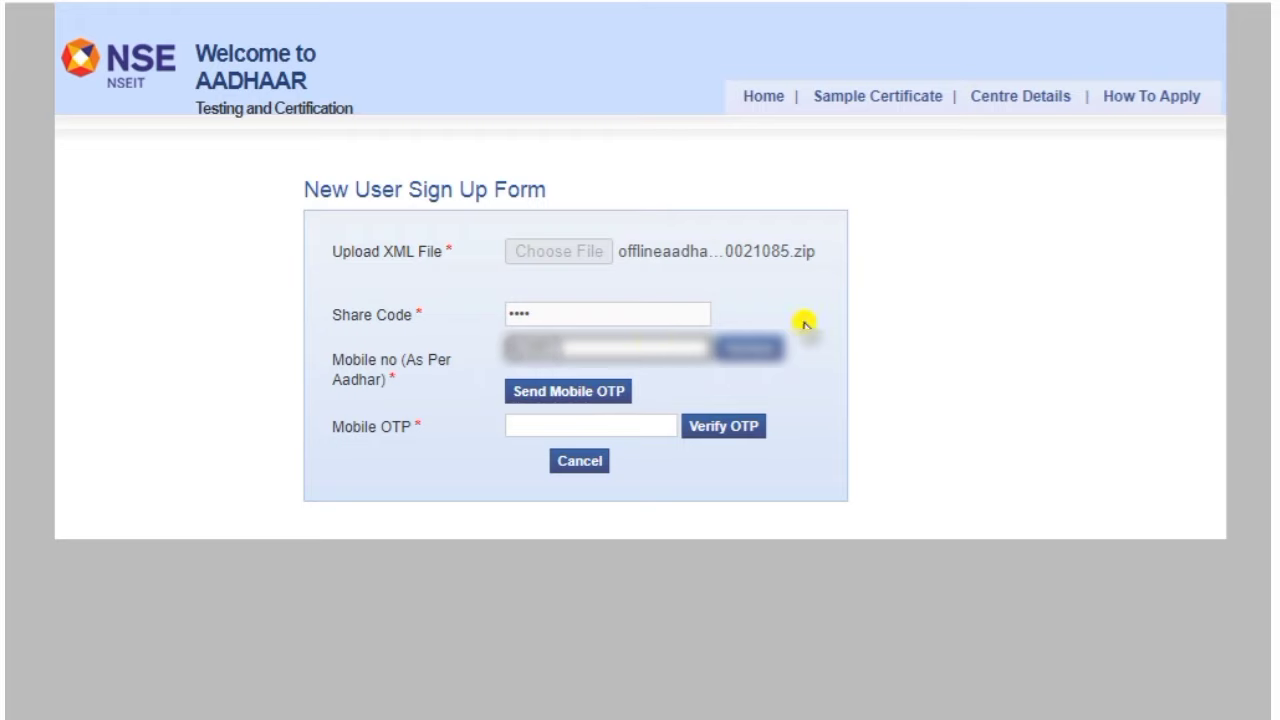
{"action": "left_click", "coordinate": [757, 352]}
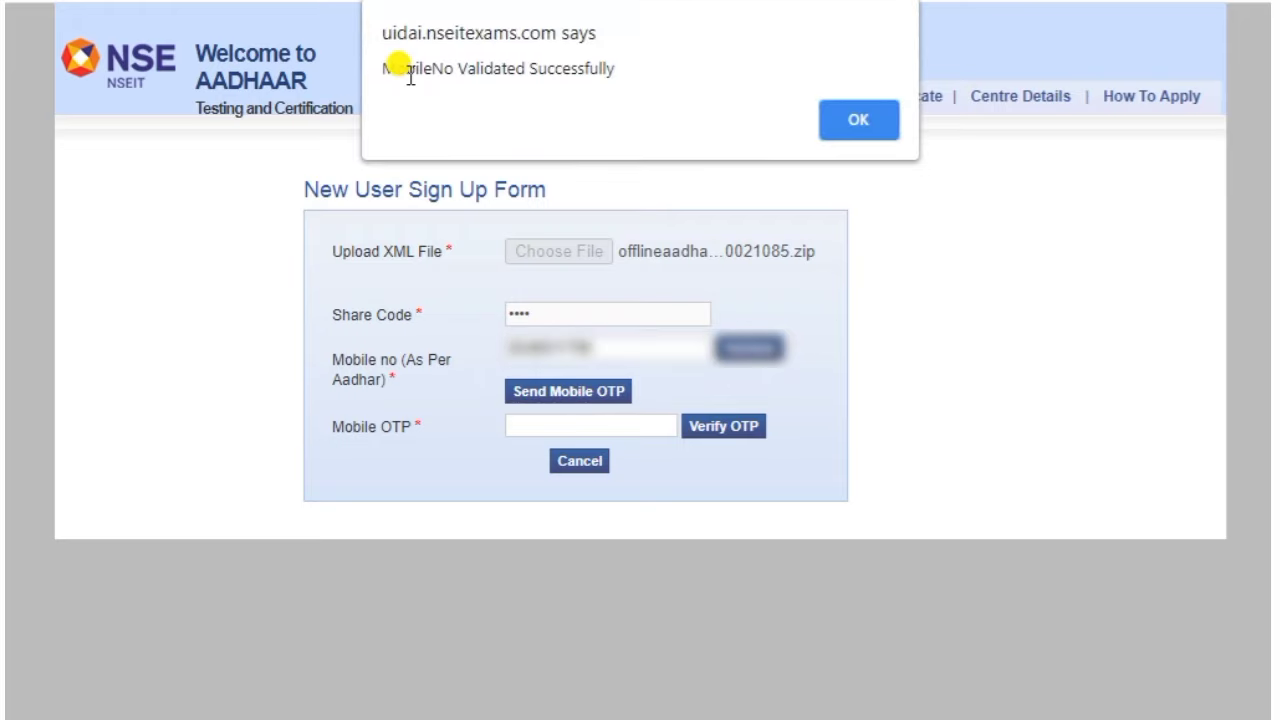
{"action": "left_click", "coordinate": [841, 118]}
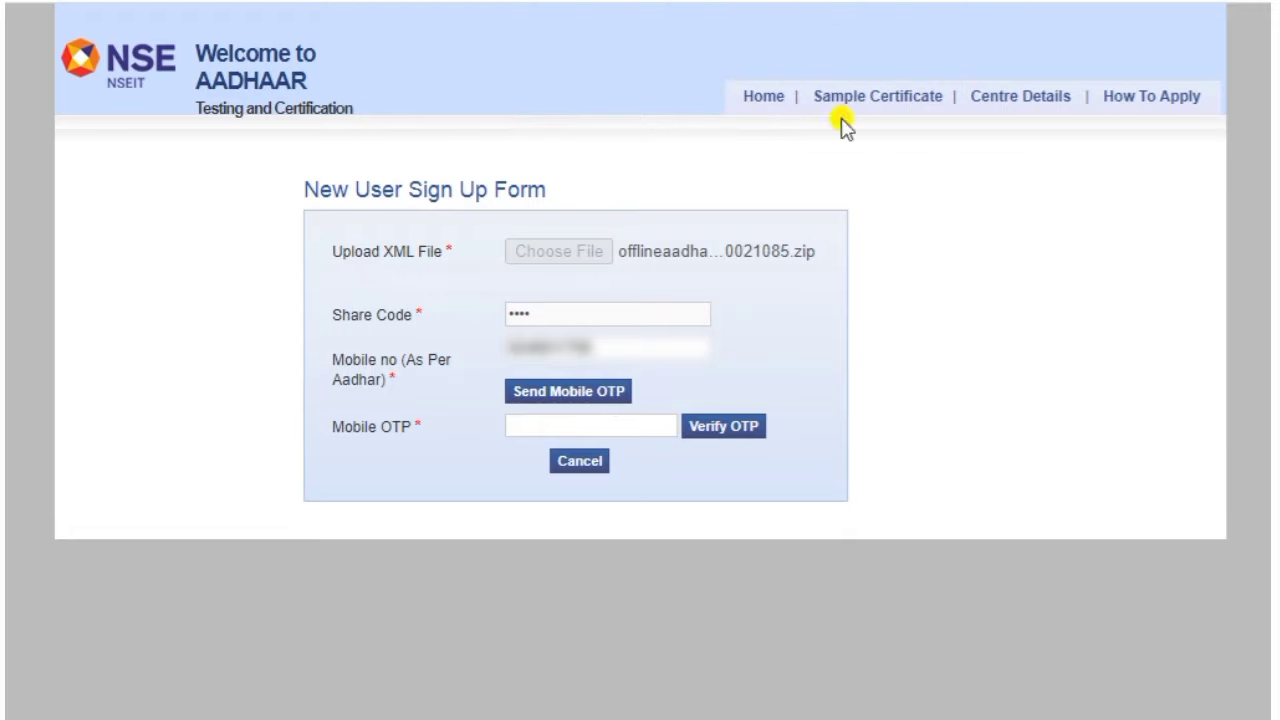
{"action": "left_click", "coordinate": [567, 393]}
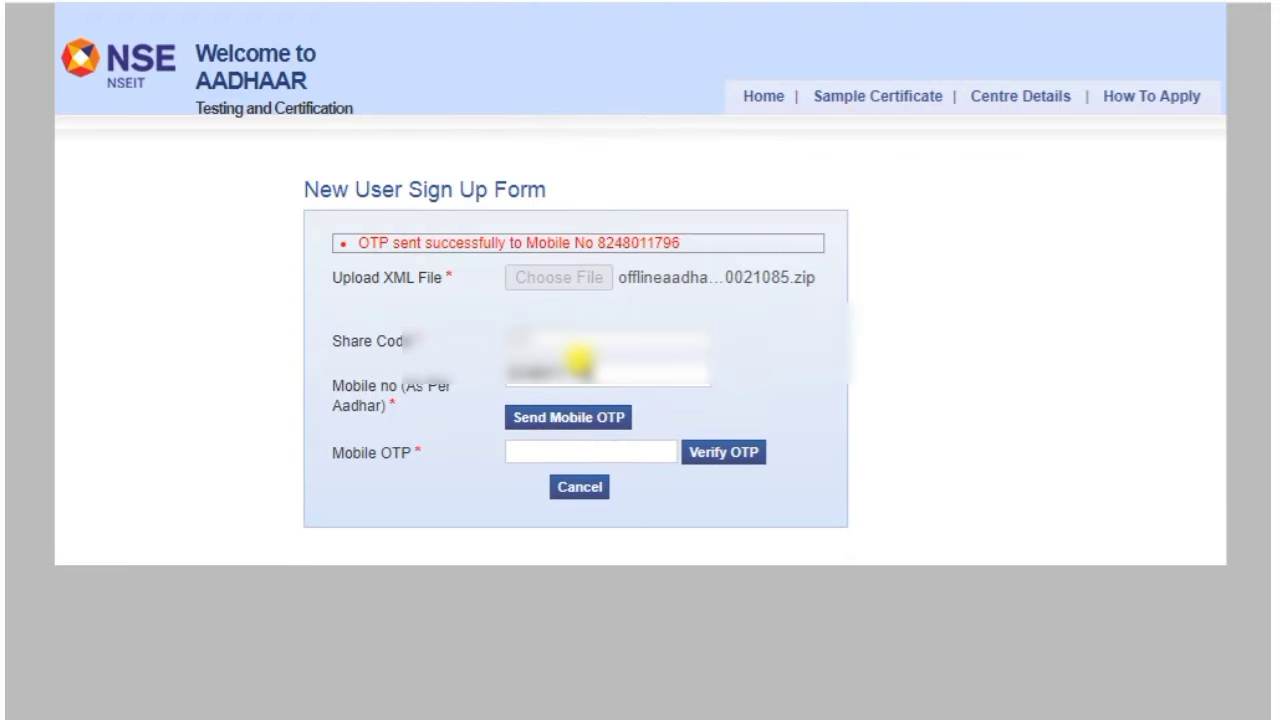
{"action": "left_click", "coordinate": [625, 486]}
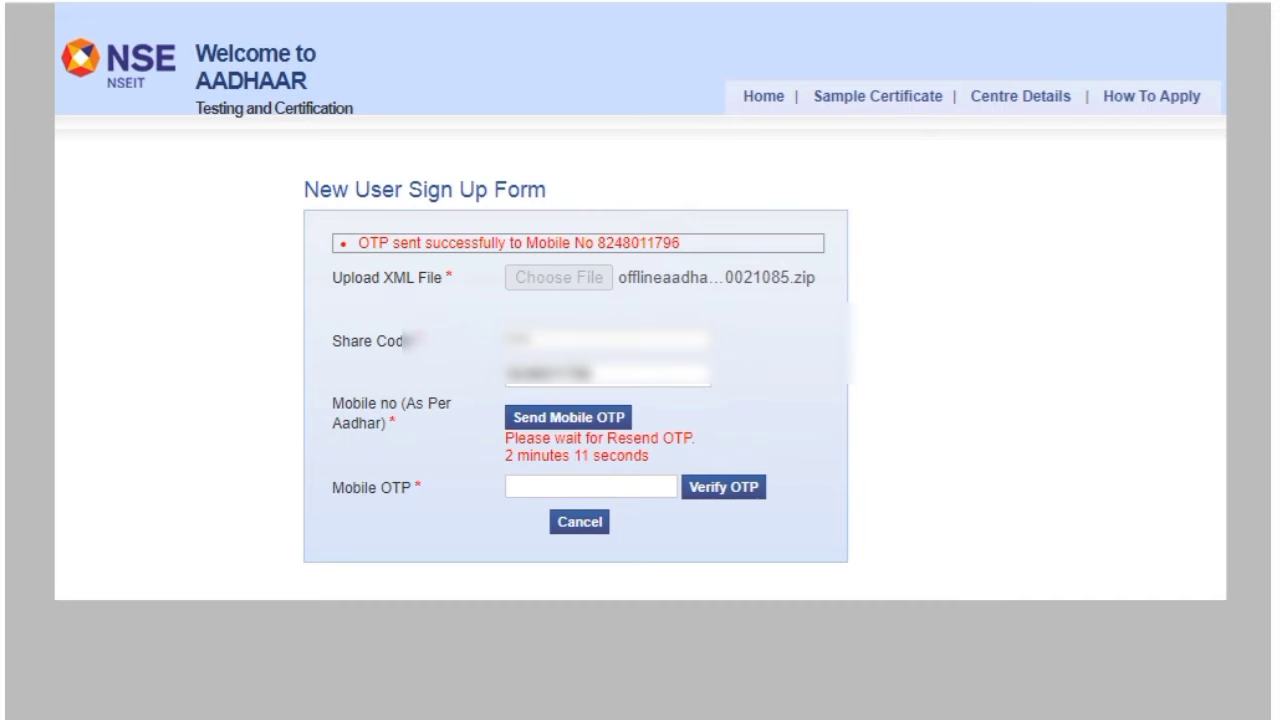
{"action": "left_click", "coordinate": [609, 485]}
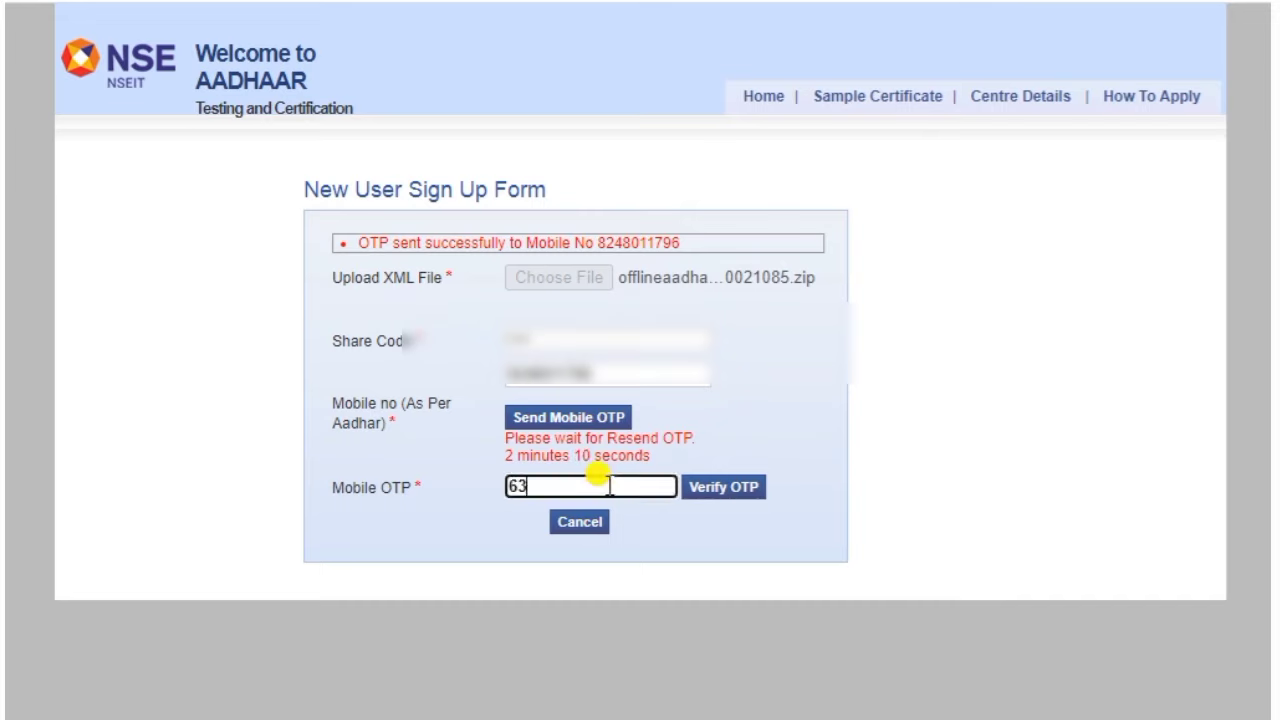
{"action": "left_click", "coordinate": [722, 500]}
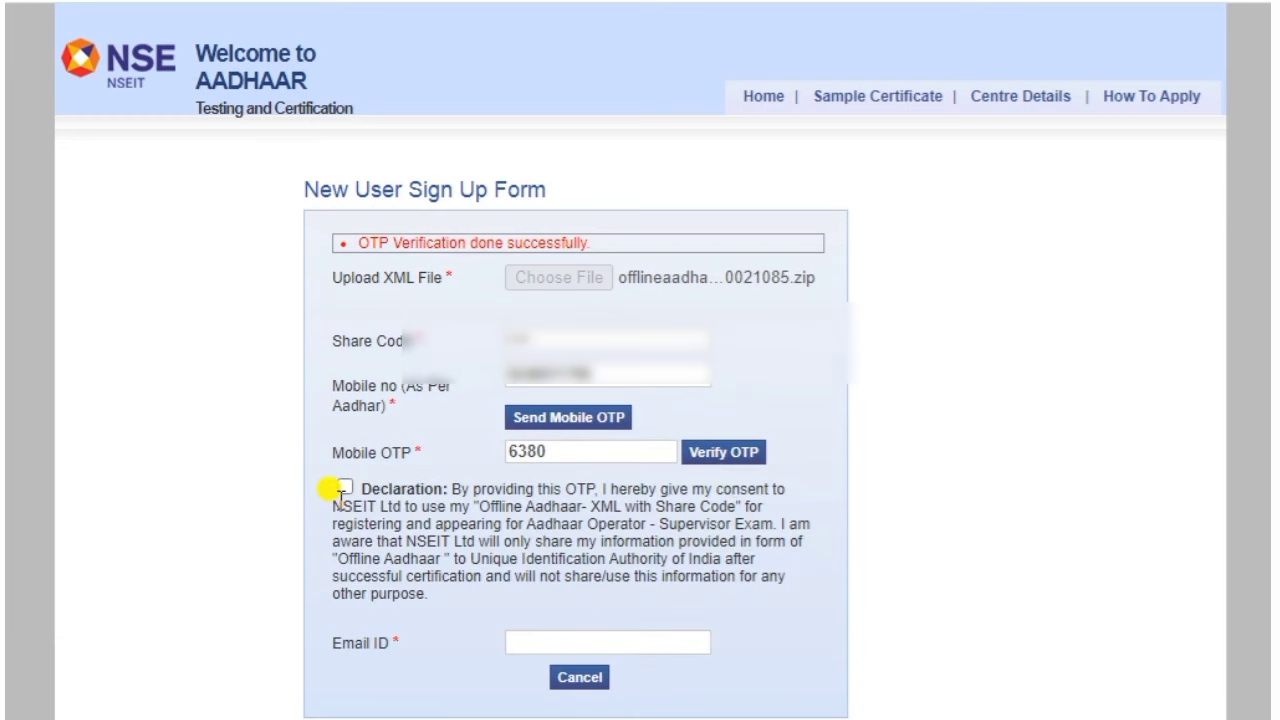
Step: Accept the declaration, enter the email ID, and confirm the Aadhaar details from the XML preview
{"action": "left_click", "coordinate": [344, 488]}
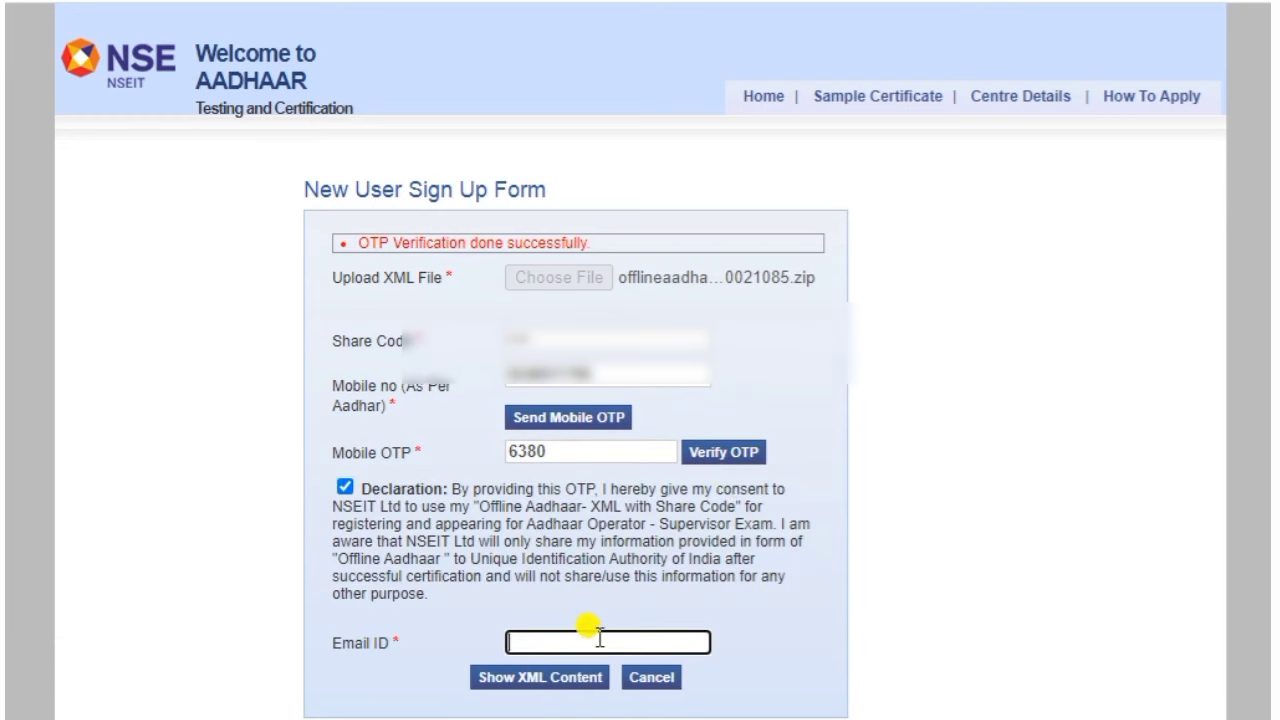
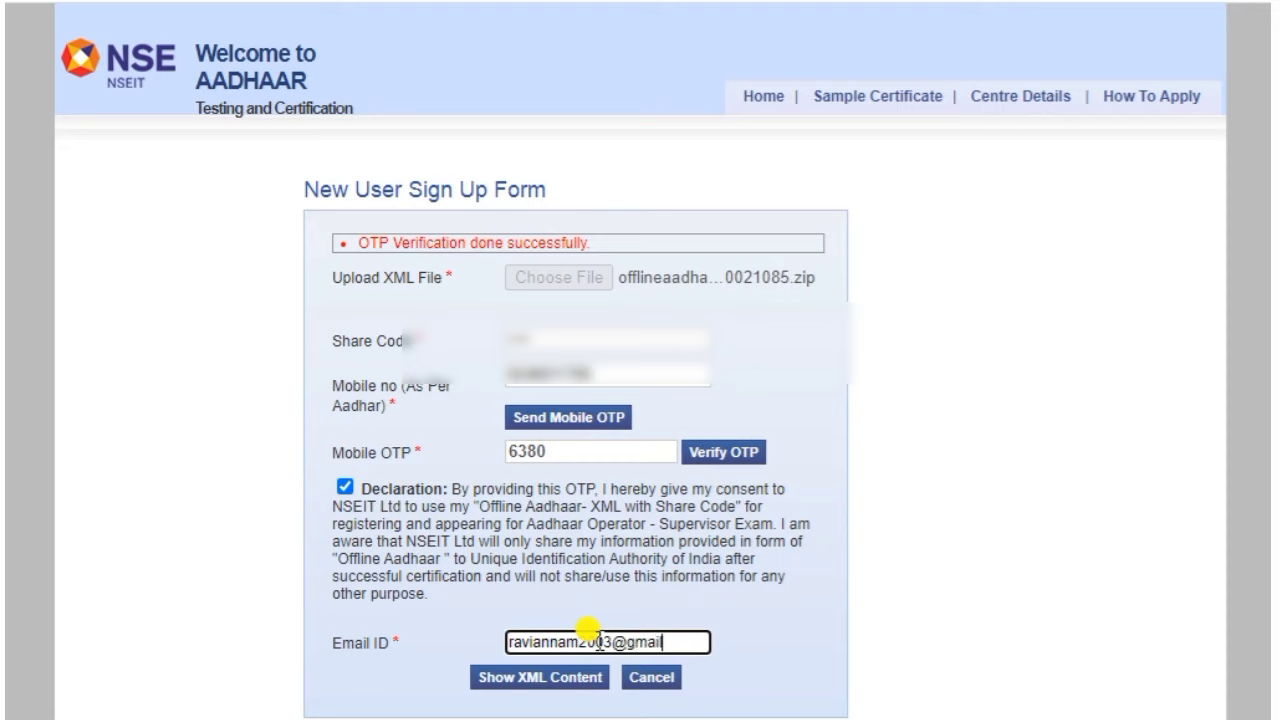
{"action": "left_click", "coordinate": [560, 677]}
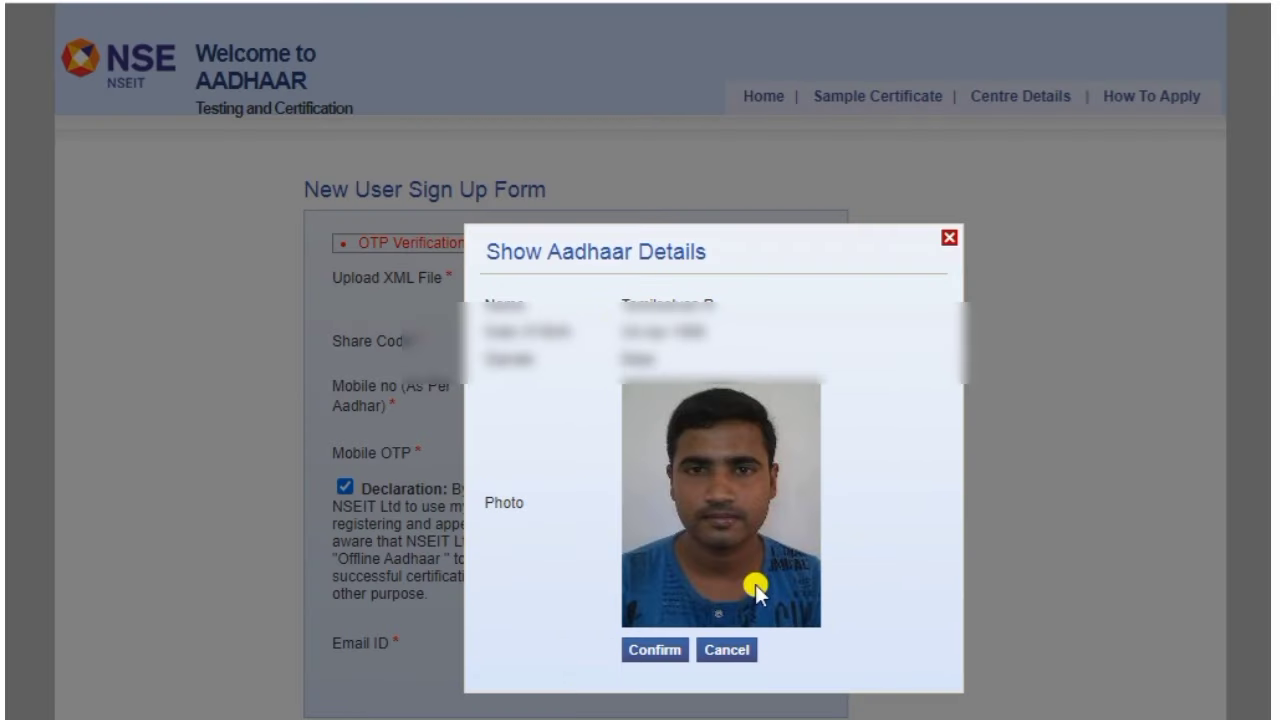
{"action": "left_click", "coordinate": [655, 650]}
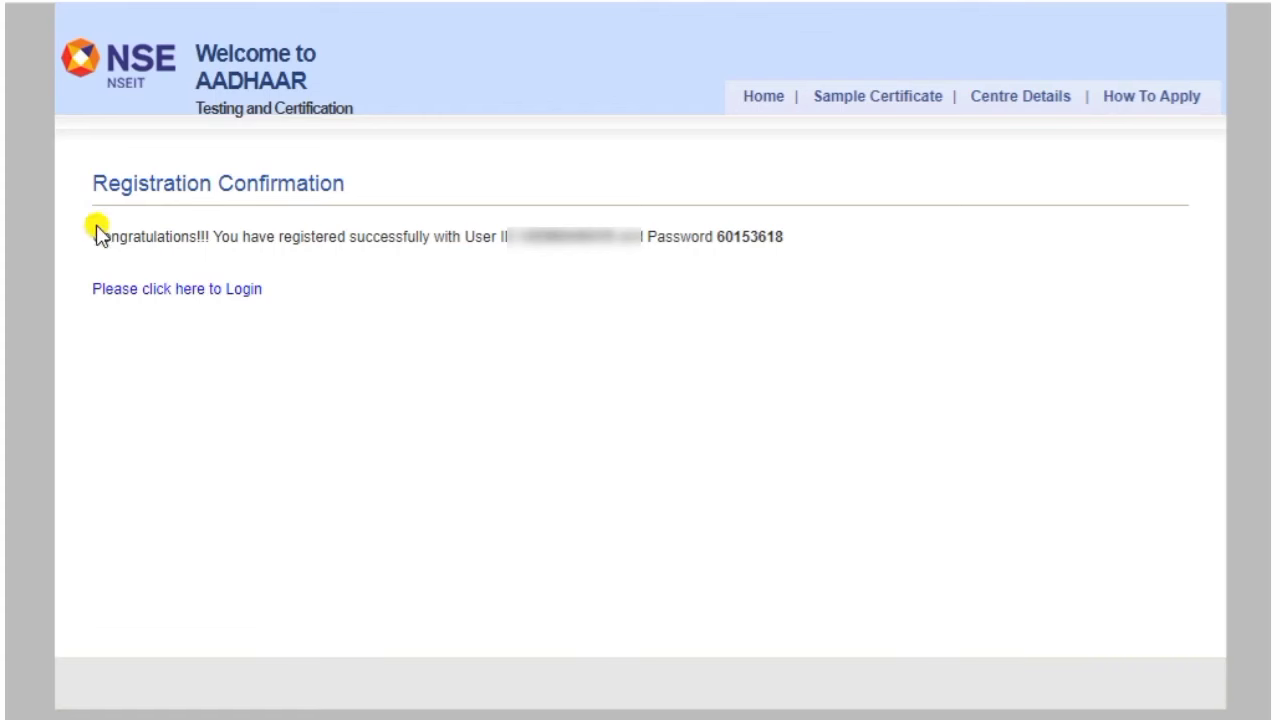
Step: Sign in with the newly assigned user ID and the generated password
{"action": "double_click", "coordinate": [537, 232]}
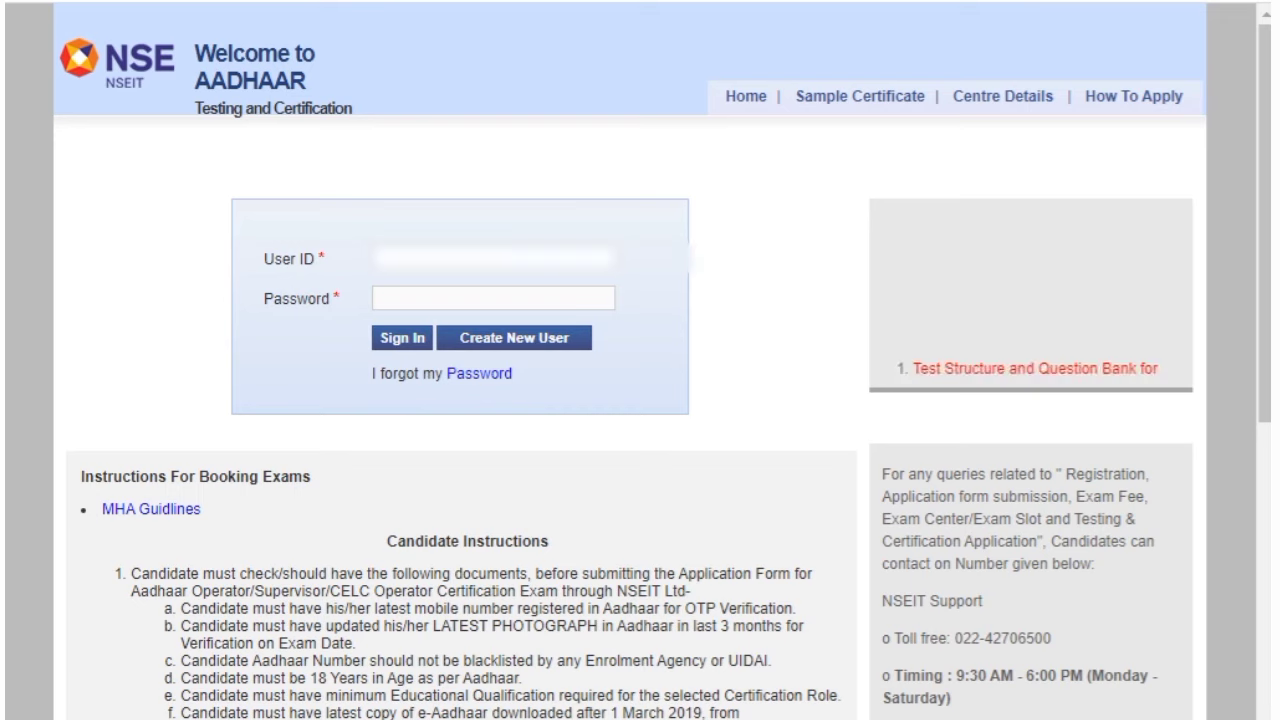
{"action": "left_click", "coordinate": [488, 252]}
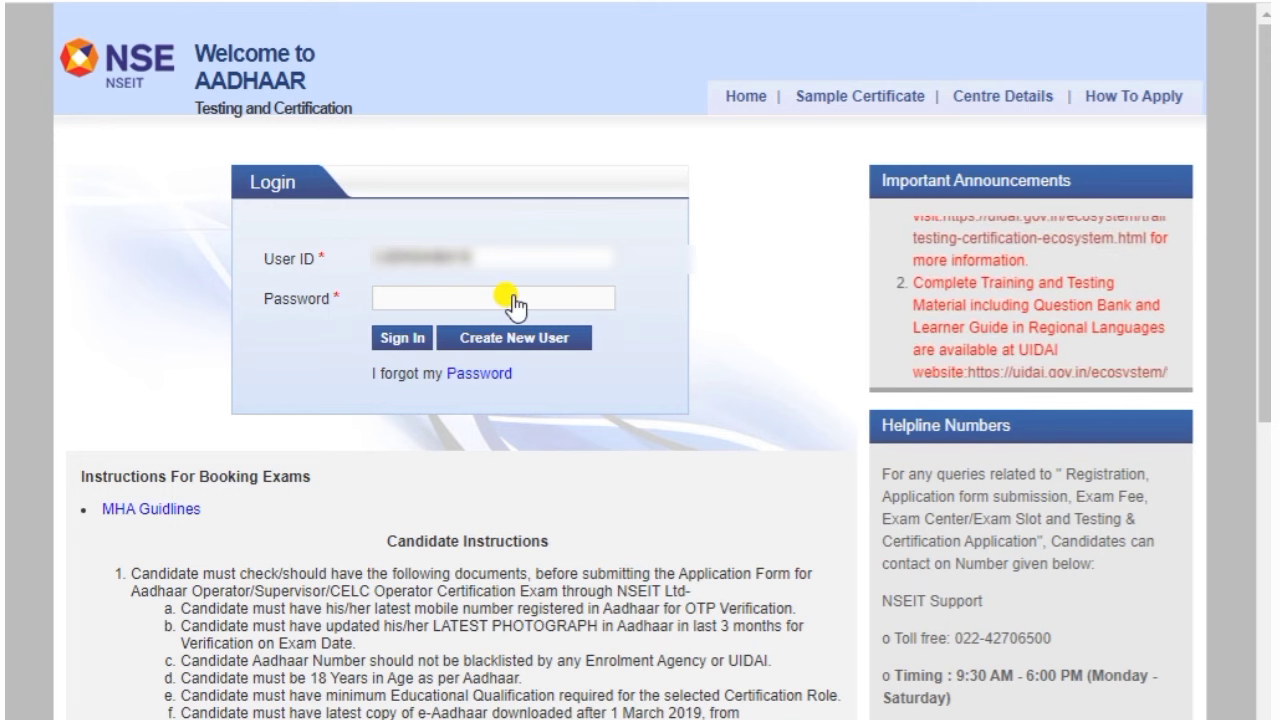
{"action": "left_click", "coordinate": [505, 297]}
{"action": "type", "text": "********"}
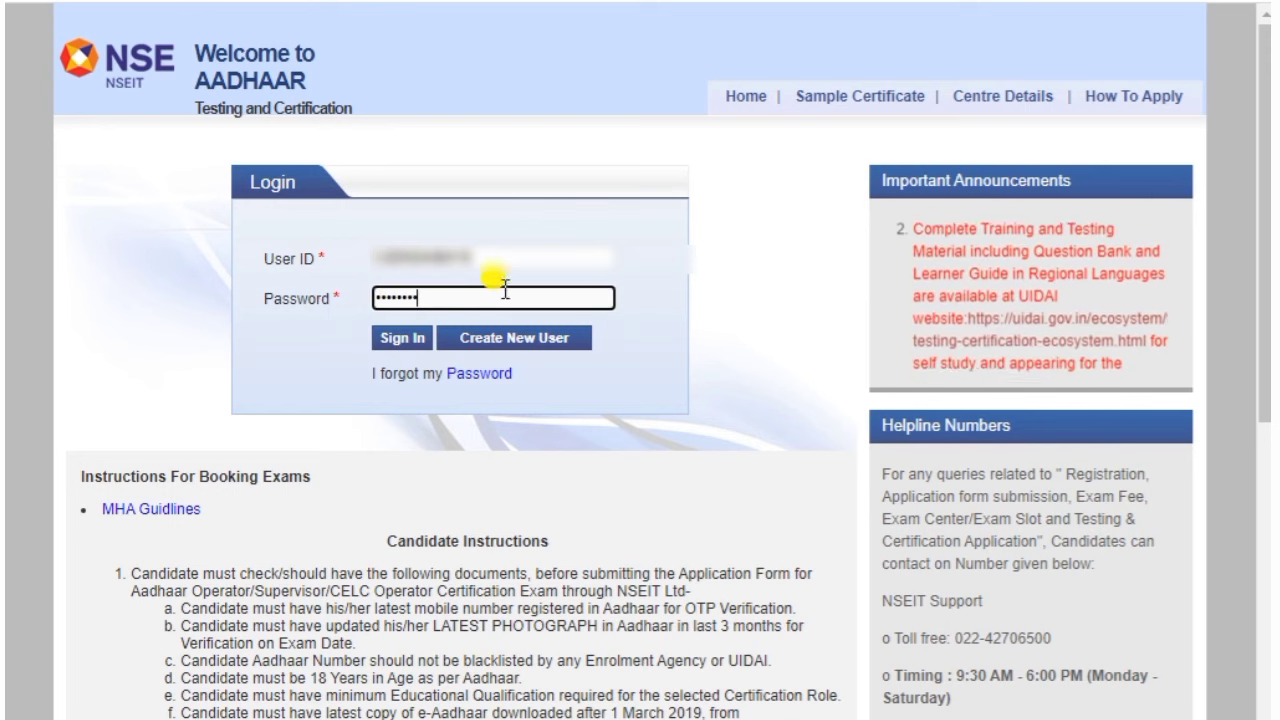
{"action": "left_click", "coordinate": [405, 337]}
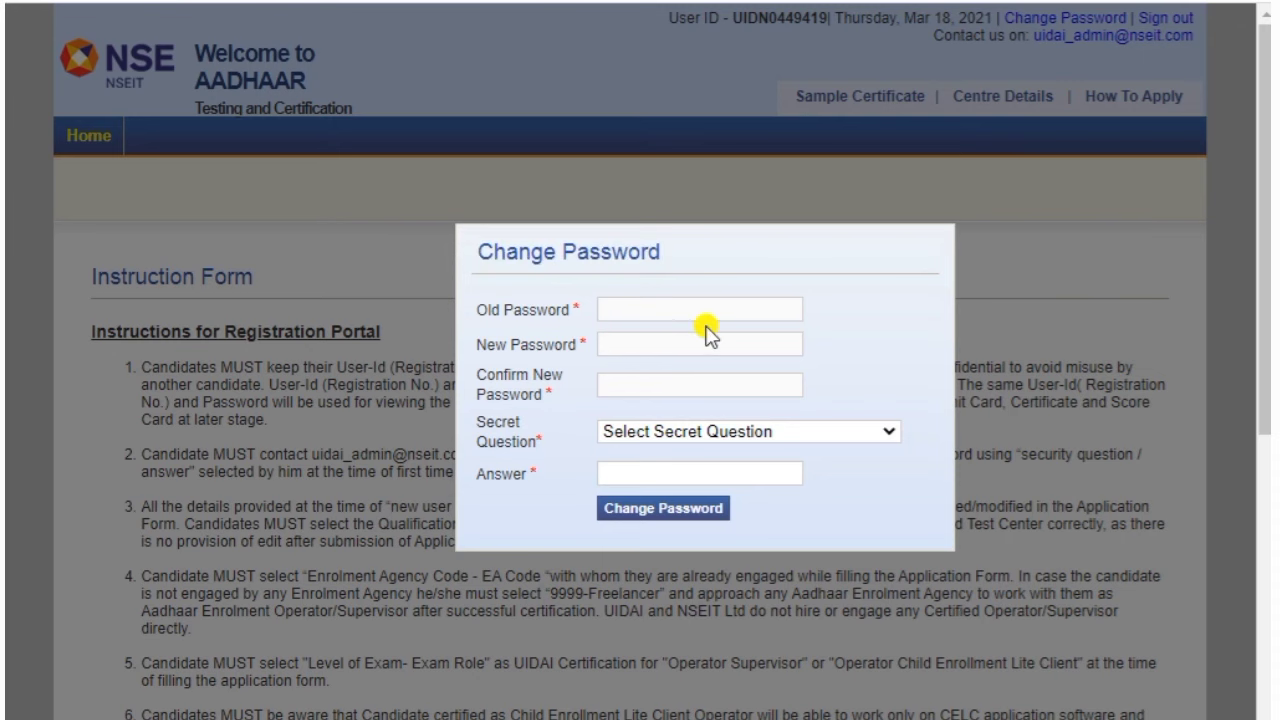
Step: Enter the old password and the new password twice, correcting the mistyped confirmation
{"action": "left_click", "coordinate": [696, 309]}
{"action": "left_click", "coordinate": [685, 346]}
{"action": "type", "text": "•"}
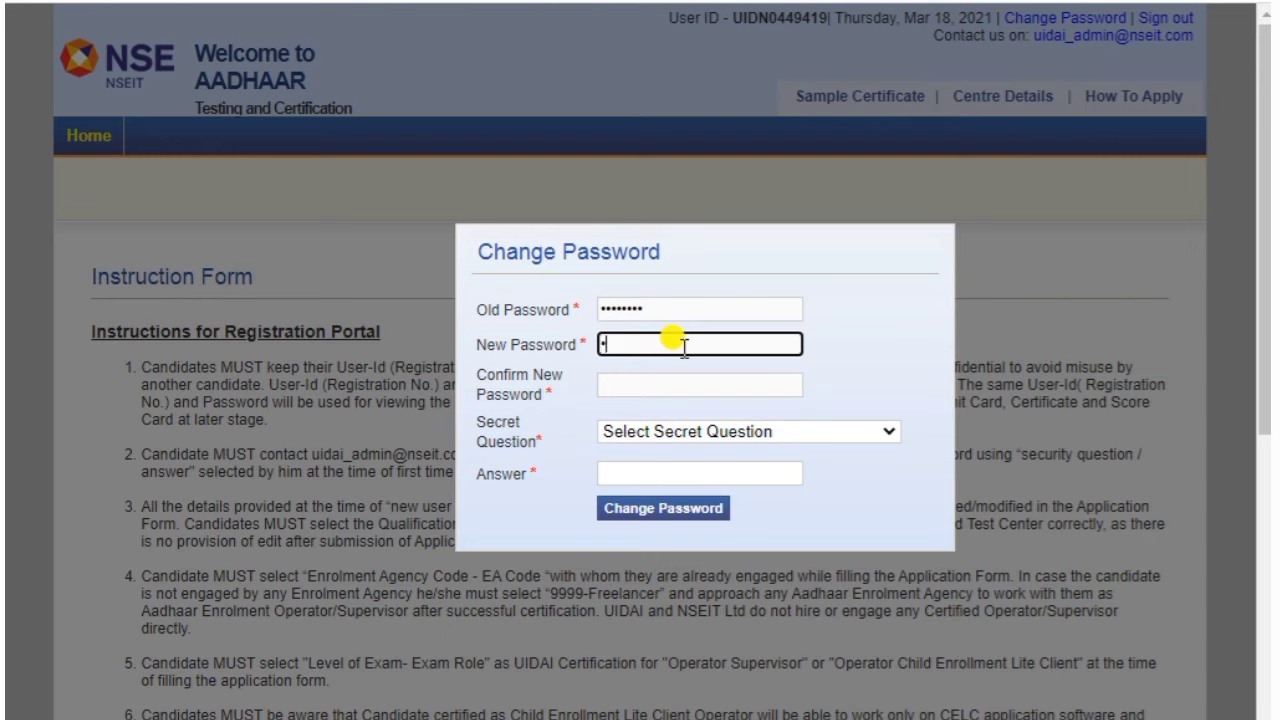
{"action": "type", "text": "••••••••"}
{"action": "key", "text": "Tab"}
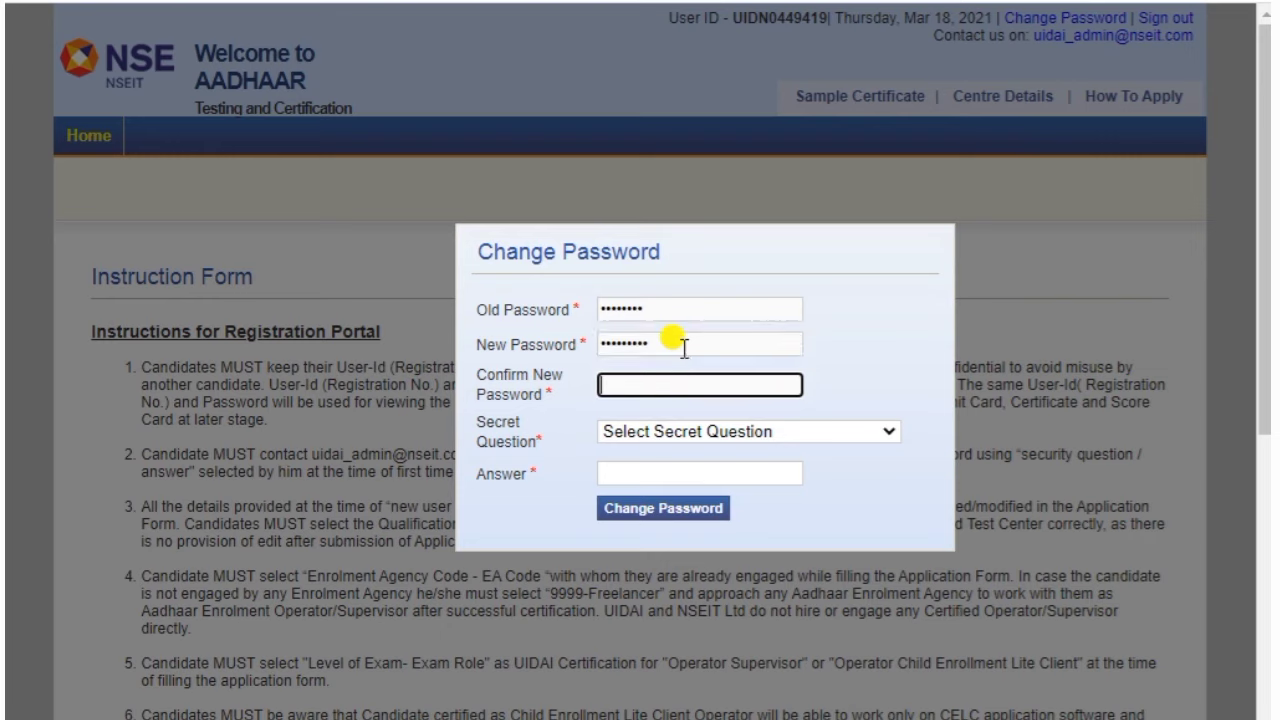
{"action": "type", "text": "••••••"}
{"action": "key", "text": "BackSpace"}
{"action": "key", "text": "BackSpace"}
{"action": "key", "text": "BackSpace"}
{"action": "key", "text": "BackSpace"}
{"action": "key", "text": "BackSpace"}
{"action": "key", "text": "BackSpace"}
{"action": "key", "text": "BackSpace"}
{"action": "type", "text": "•••••••••"}
Step: Choose 'What is your date of birth?' as the secret question and enter the birth date answer
{"action": "left_click", "coordinate": [703, 434]}
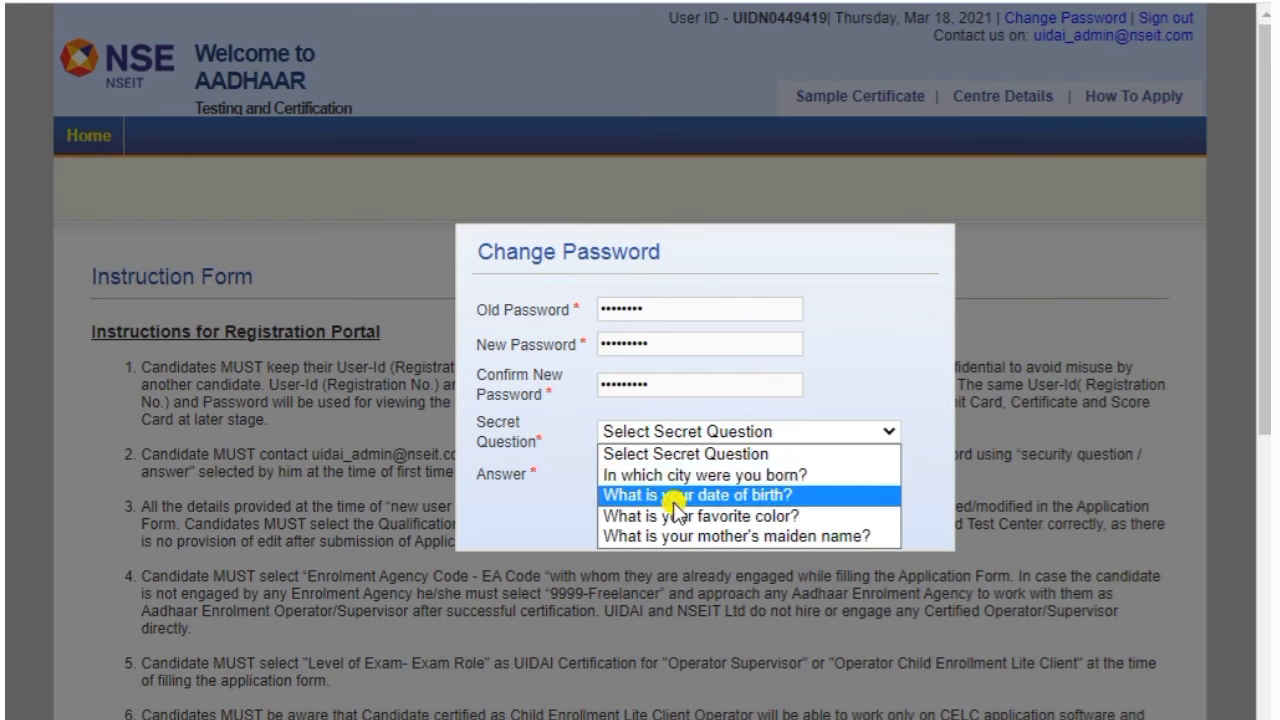
{"action": "left_click", "coordinate": [748, 494]}
{"action": "left_click", "coordinate": [734, 476]}
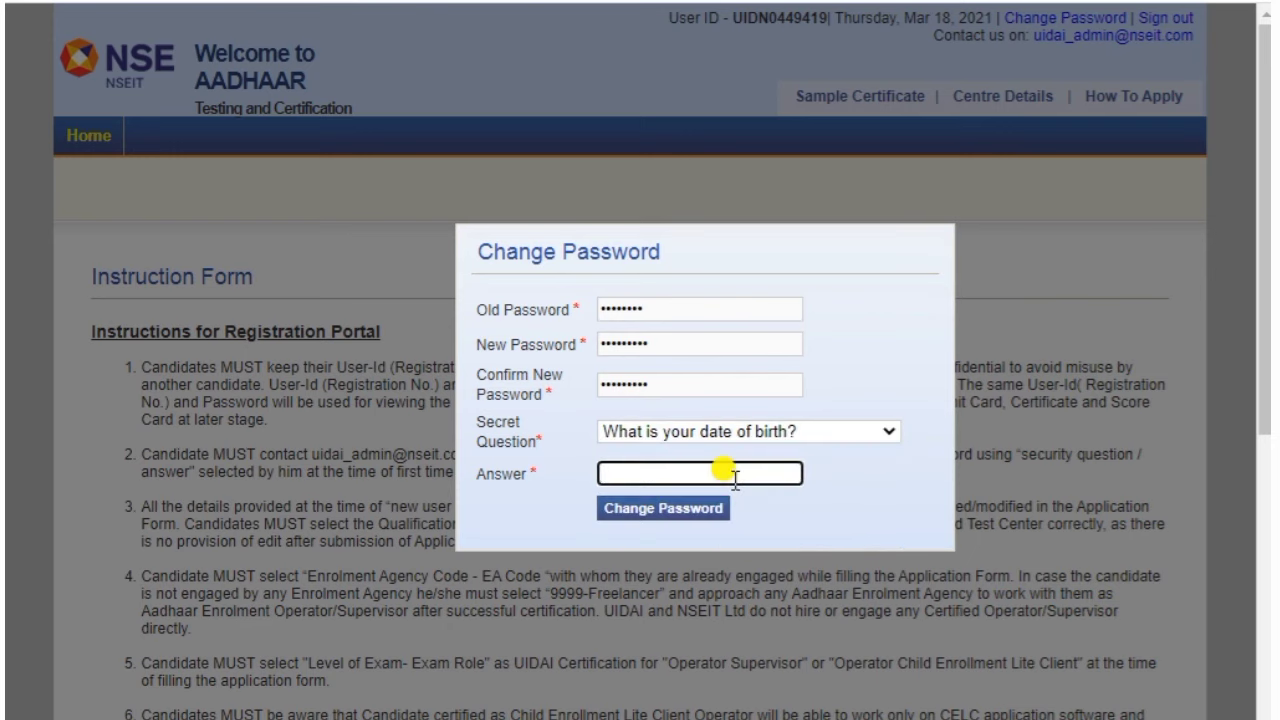
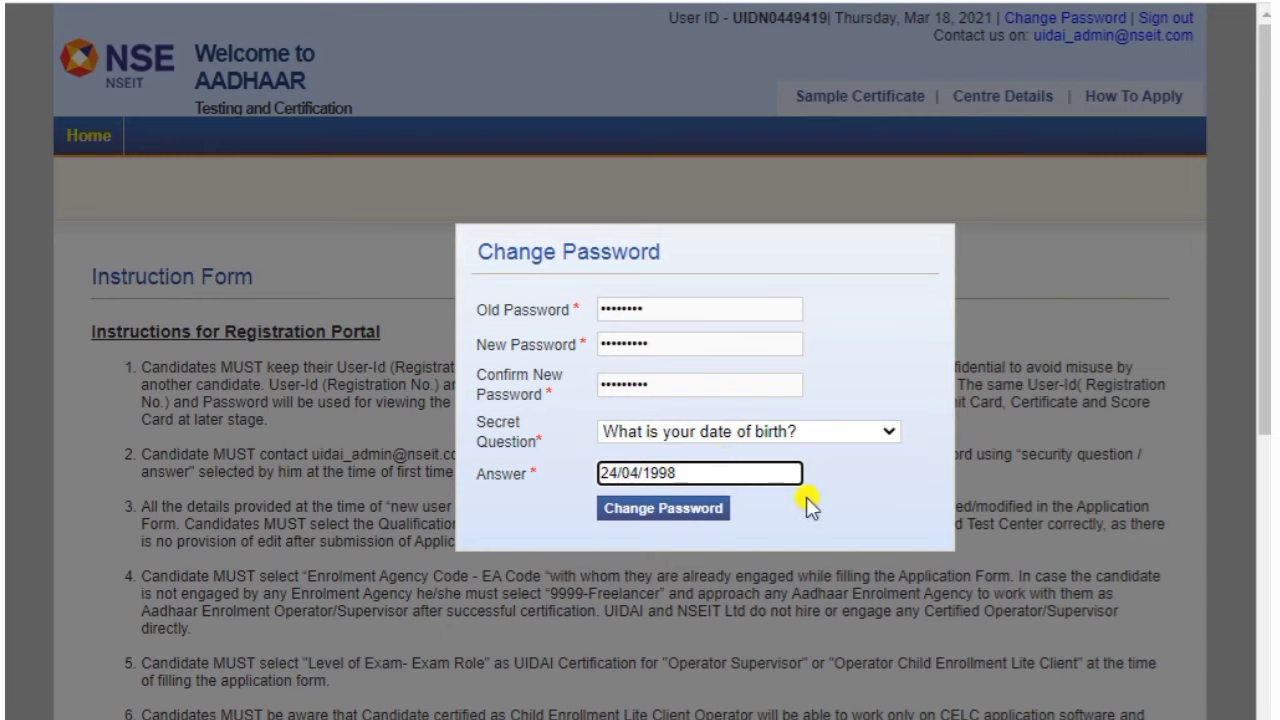
{"action": "left_click", "coordinate": [694, 512]}
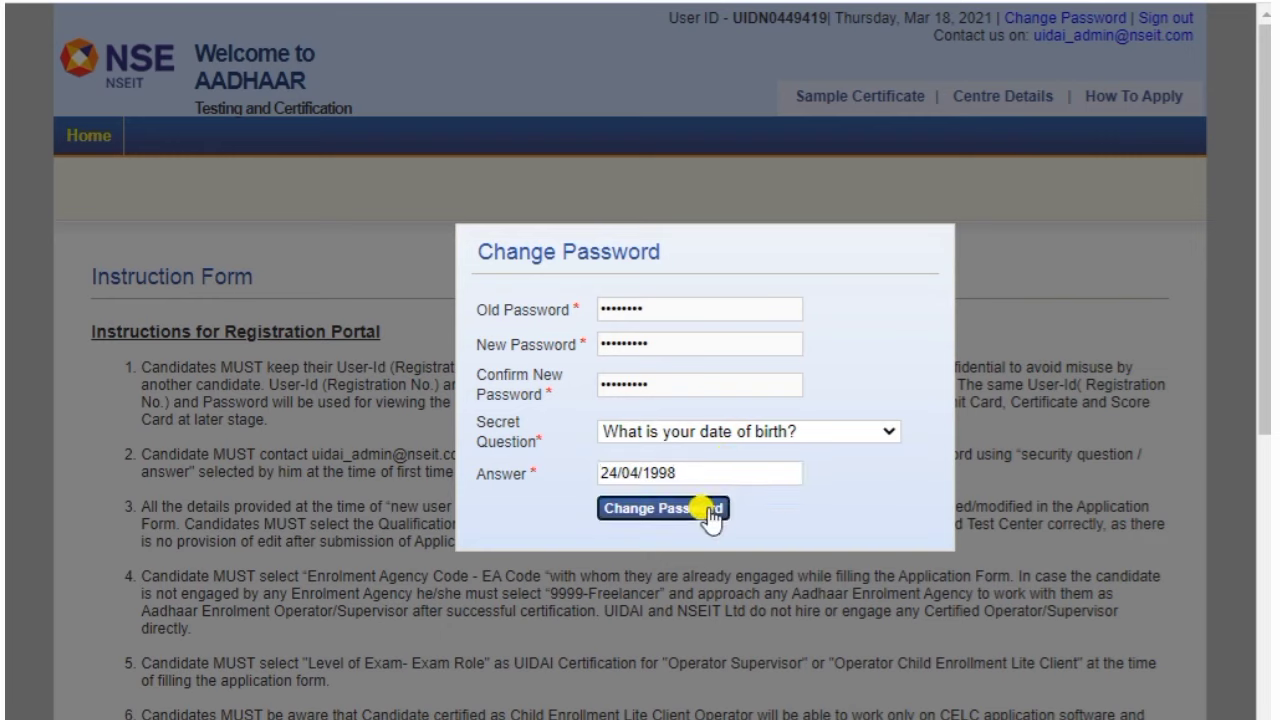
Step: Submit the password change, then agree to the registration instructions and continue to the Application Form
{"action": "left_click", "coordinate": [671, 518]}
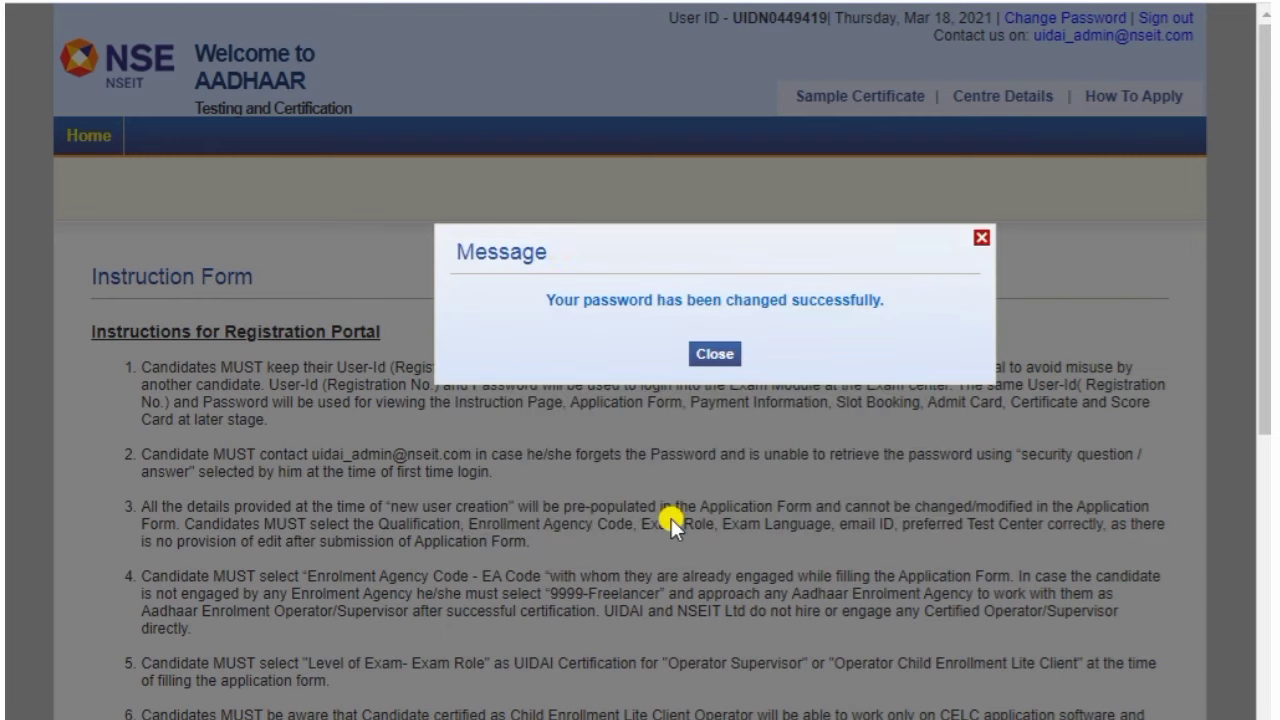
{"action": "left_click", "coordinate": [716, 354]}
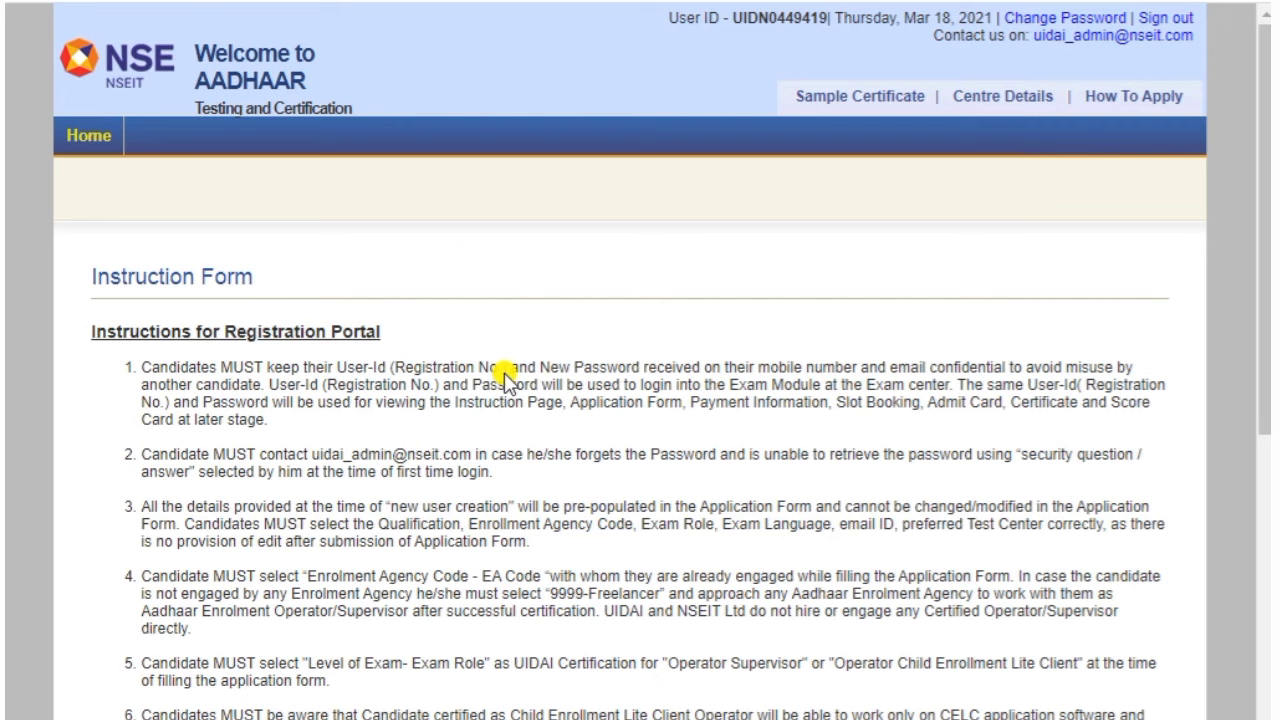
{"action": "scroll", "coordinate": [440, 372], "scroll_direction": "down", "scroll_amount": 3}
{"action": "scroll", "coordinate": [375, 368], "scroll_direction": "down", "scroll_amount": 4}
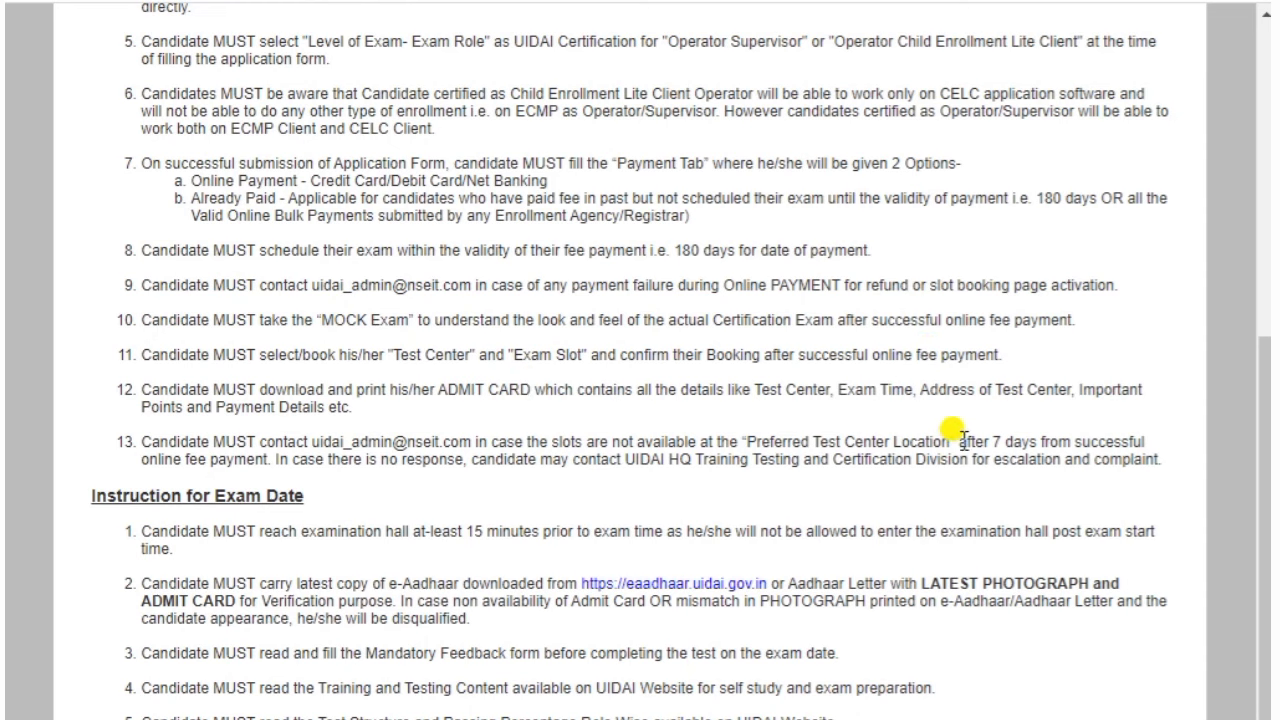
{"action": "scroll", "coordinate": [900, 470], "scroll_direction": "down", "scroll_amount": 1}
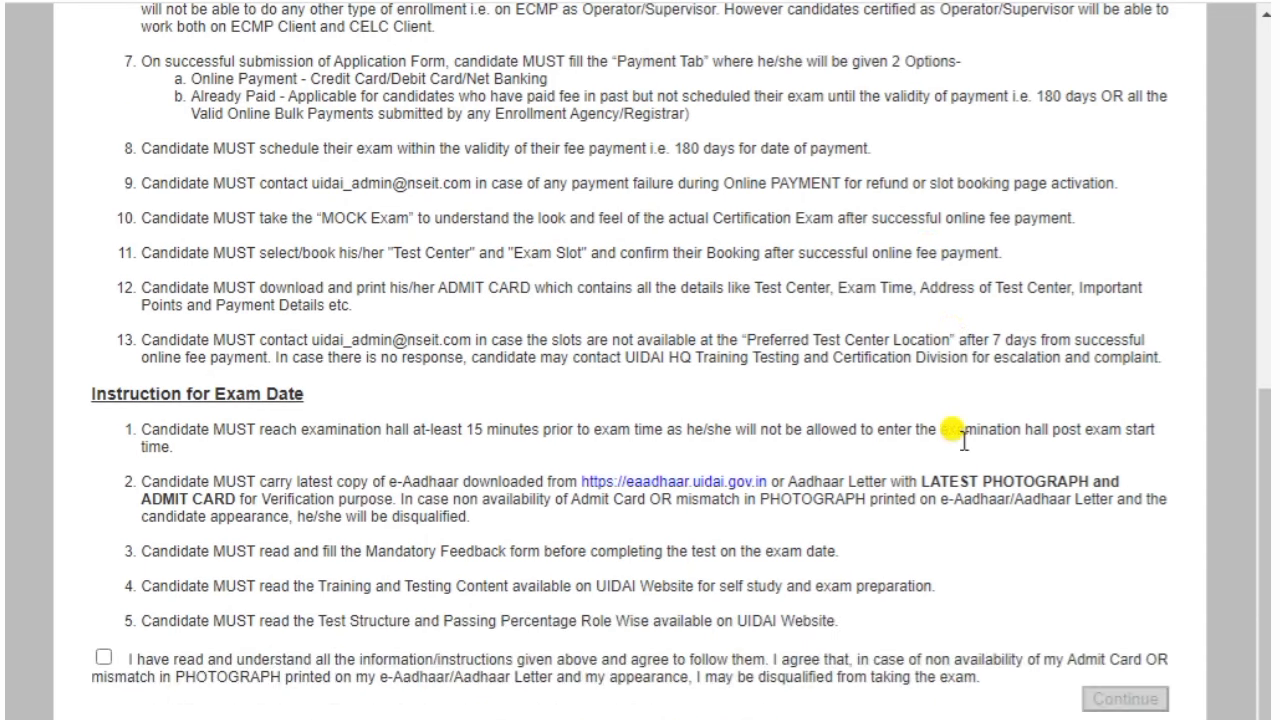
{"action": "left_click", "coordinate": [104, 658]}
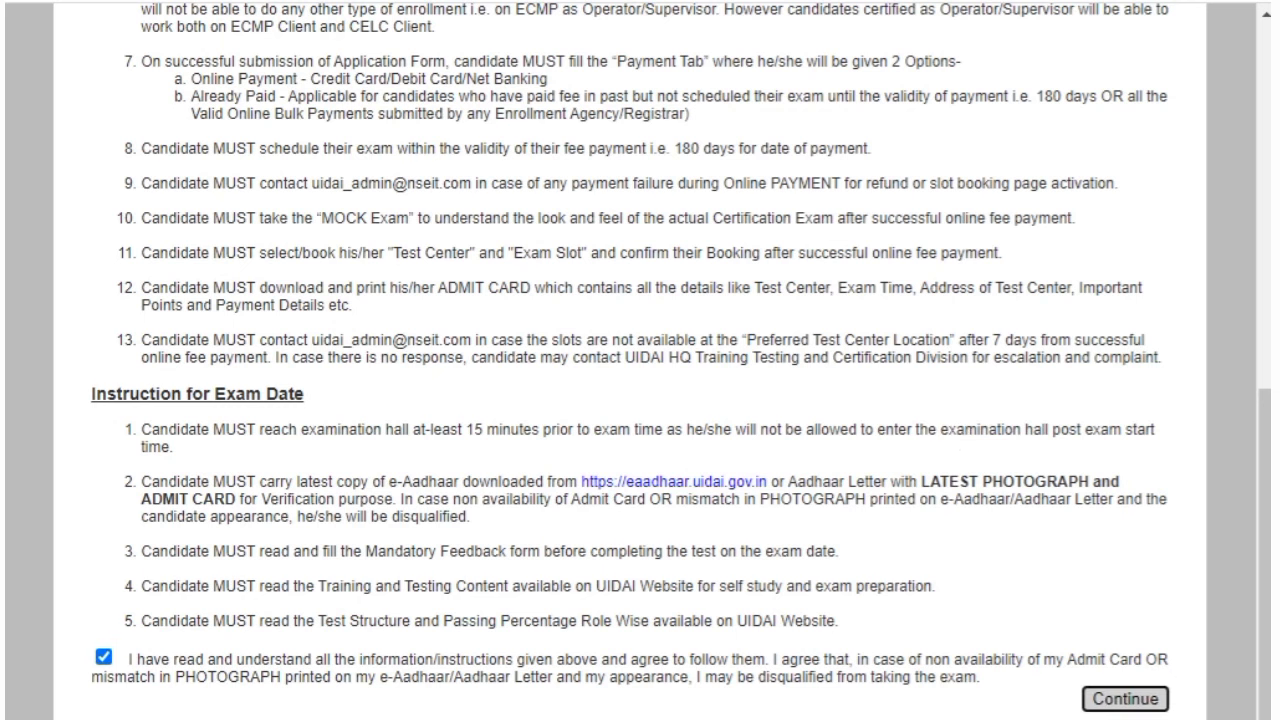
{"action": "left_click", "coordinate": [1118, 699]}
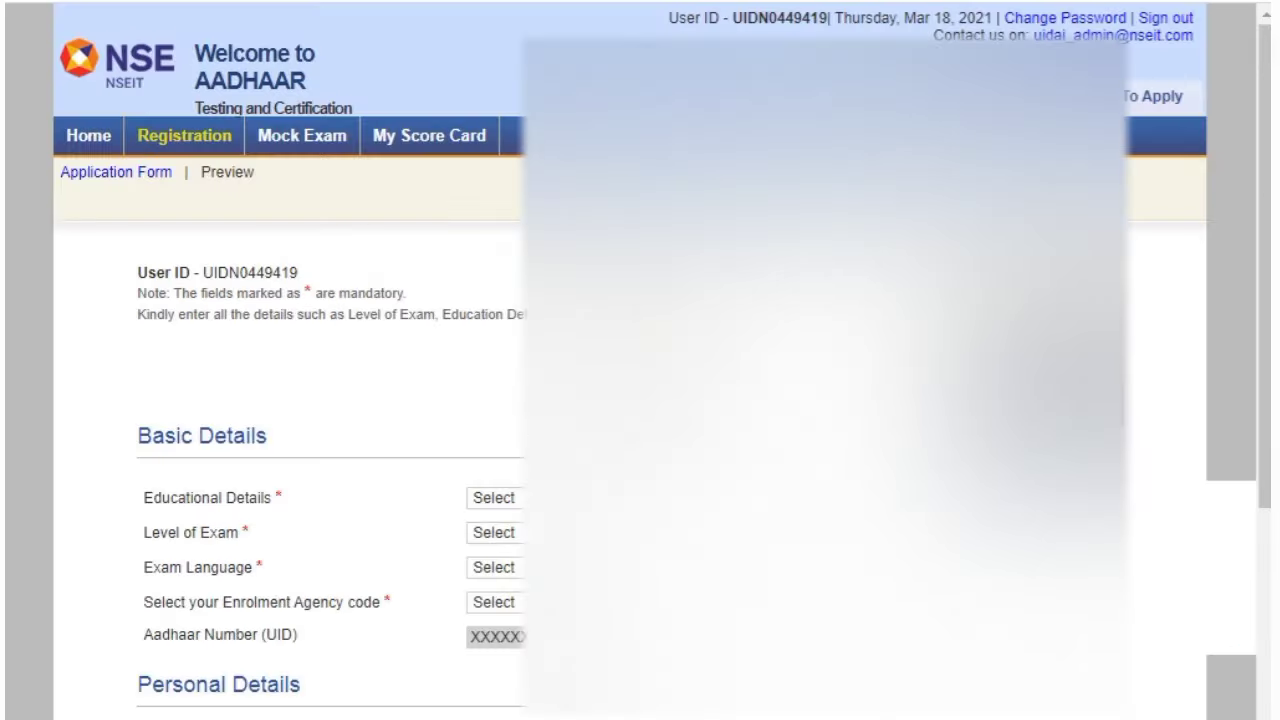
Step: Set Educational Details to Graduate
{"action": "scroll", "coordinate": [259, 150], "scroll_direction": "down", "scroll_amount": 4}
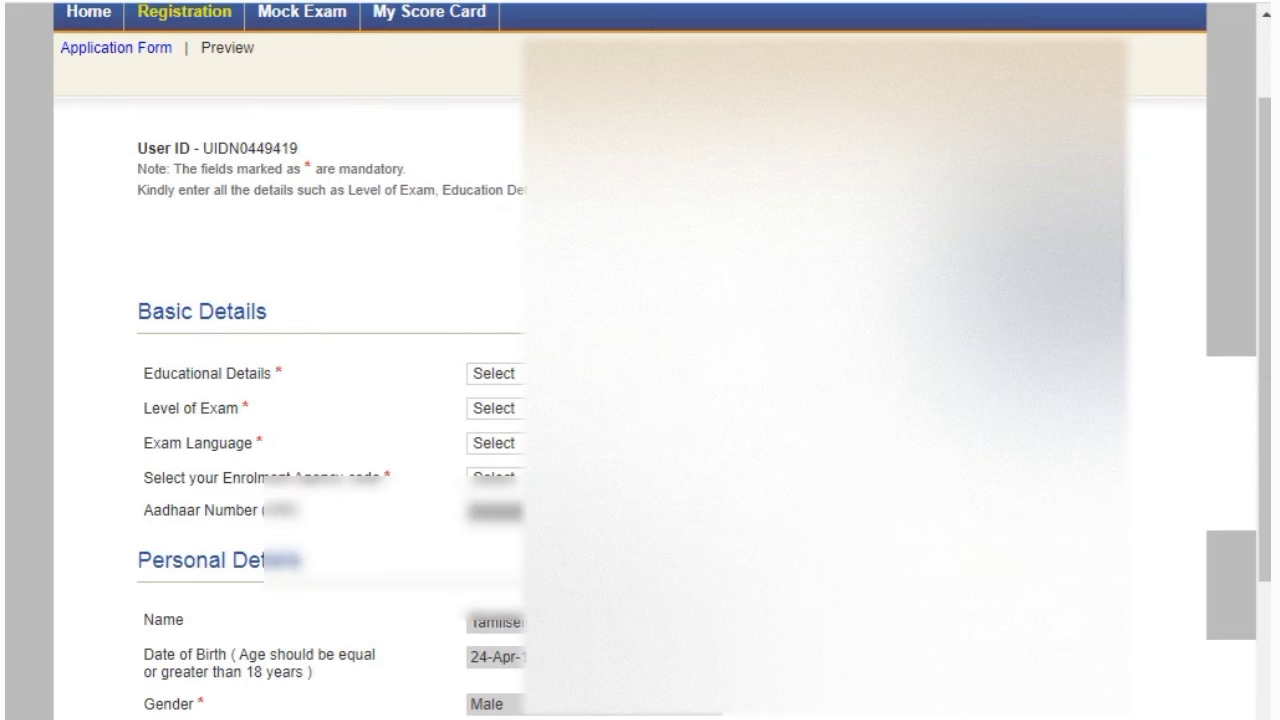
{"action": "left_click", "coordinate": [497, 125]}
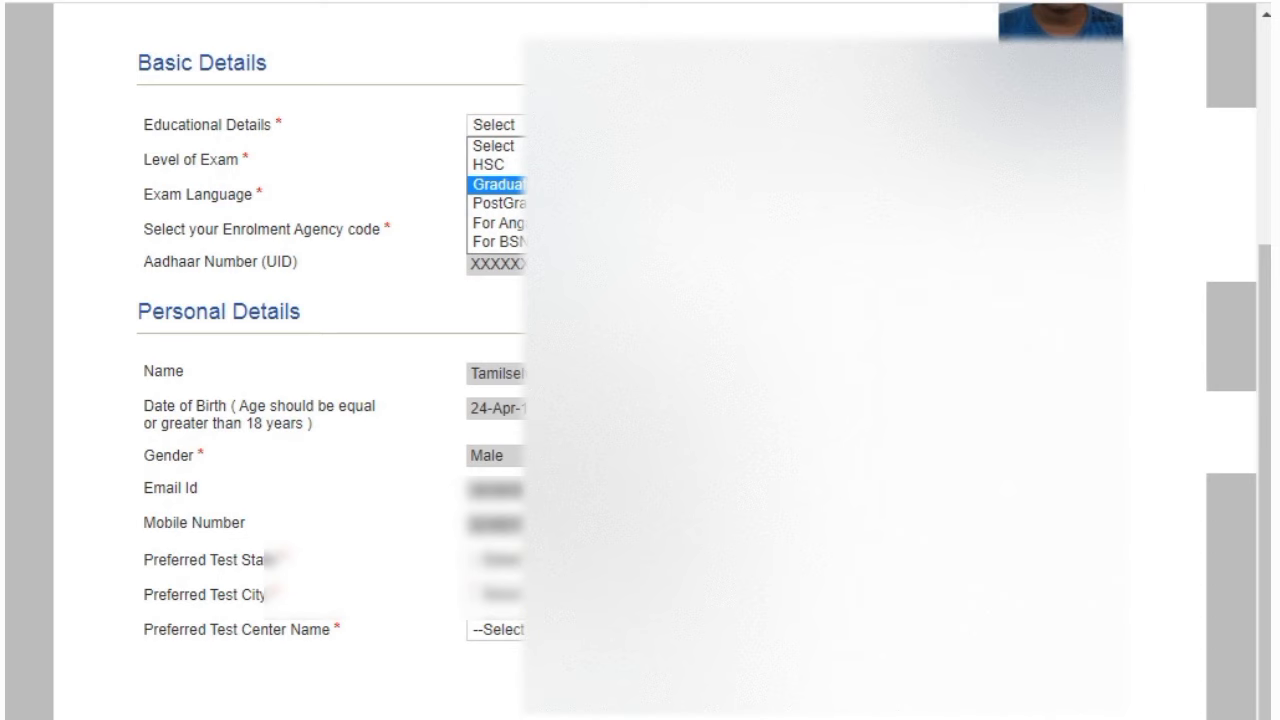
{"action": "key", "text": "Down"}
{"action": "key", "text": "Down"}
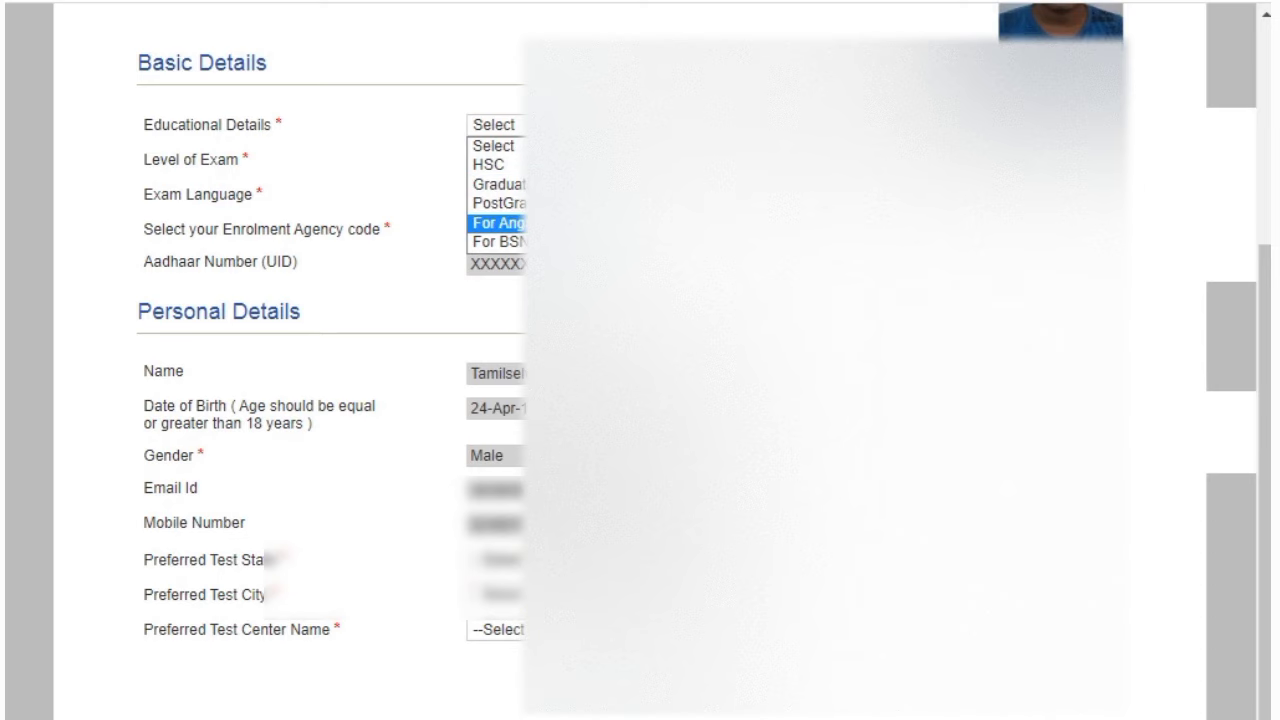
{"action": "key", "text": "Down"}
{"action": "key", "text": "Up"}
{"action": "key", "text": "Up"}
{"action": "key", "text": "Up"}
{"action": "key", "text": "Return"}
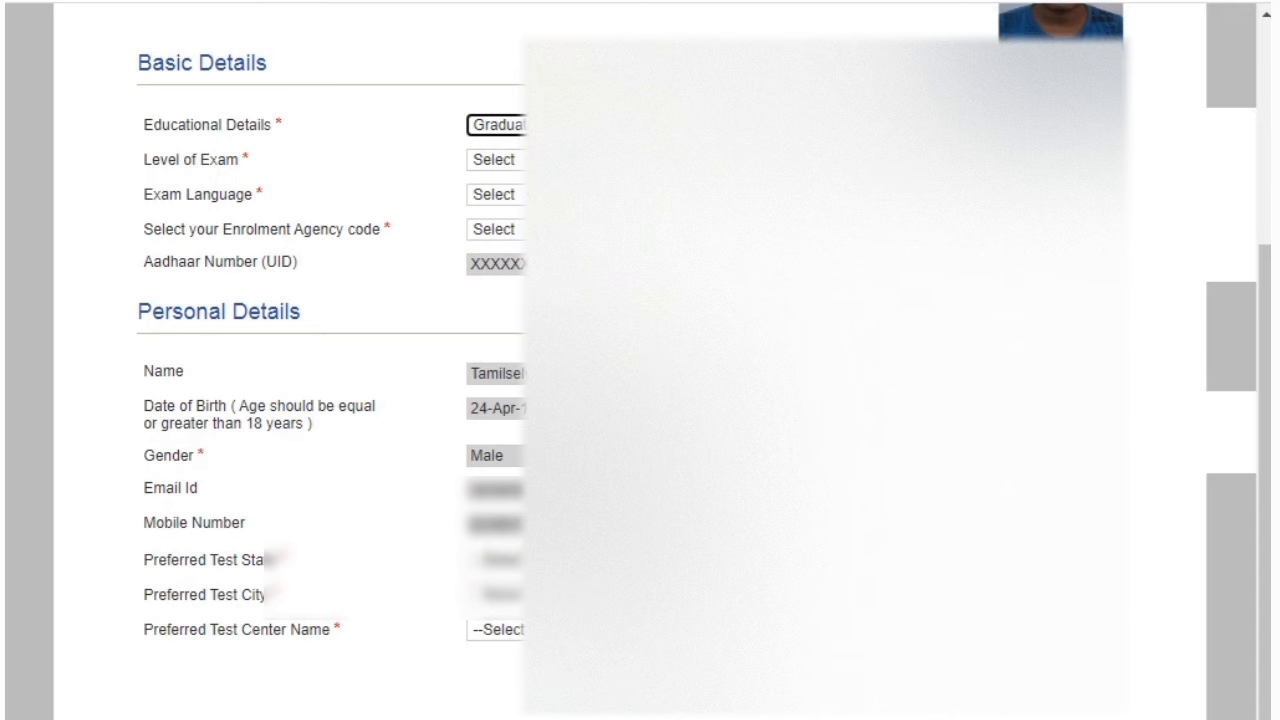
Step: Choose the UIDAI Certification exam level and Tamil as the exam language
{"action": "scroll", "coordinate": [640, 400], "scroll_direction": "up", "scroll_amount": 3}
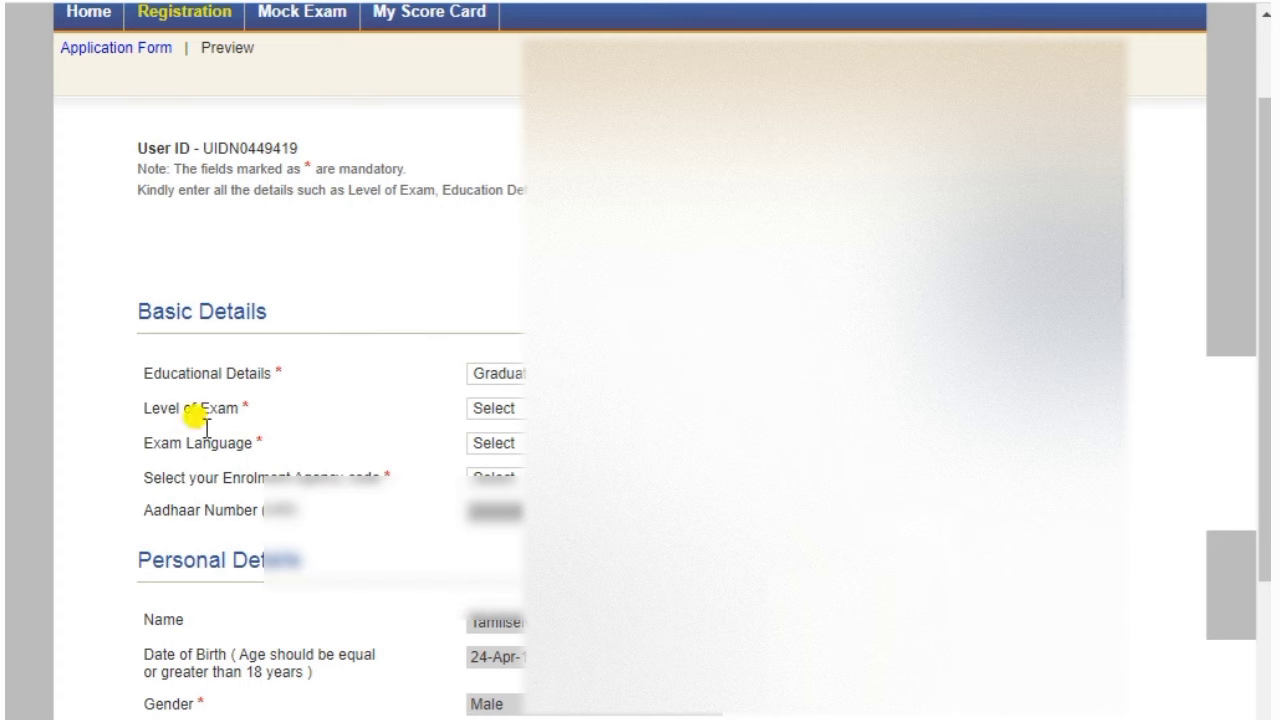
{"action": "left_click", "coordinate": [495, 408]}
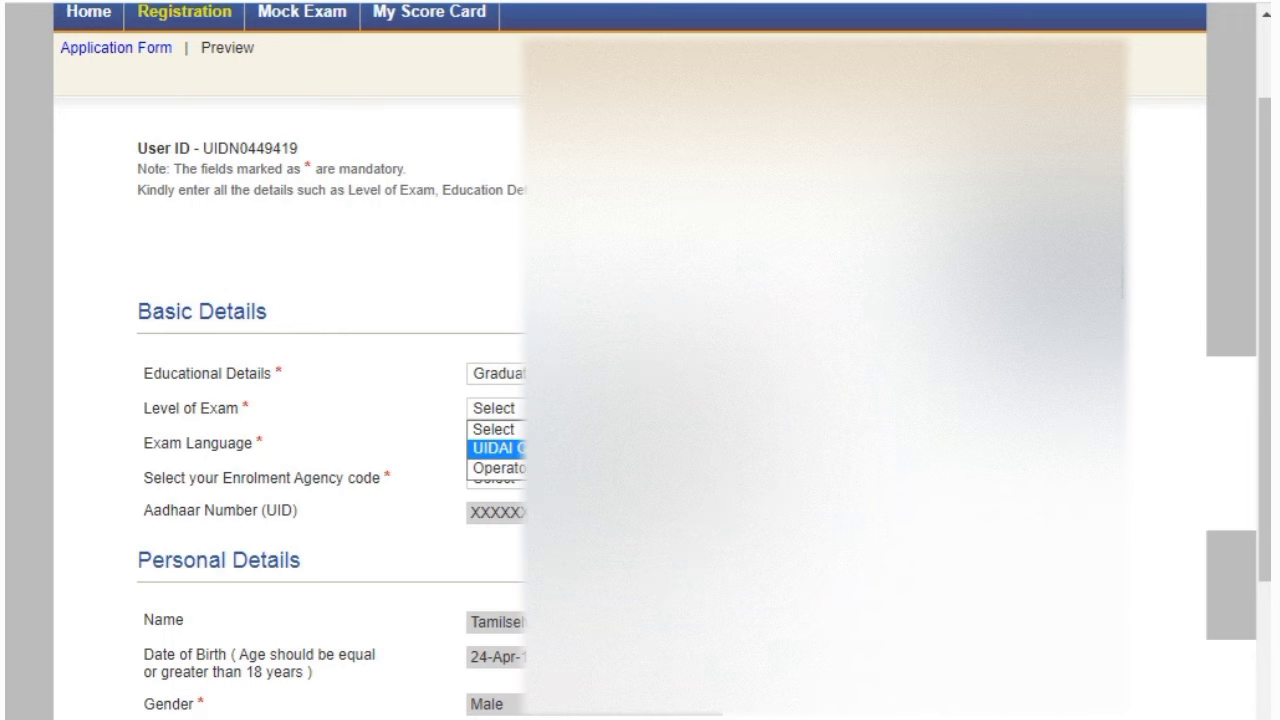
{"action": "key", "text": "Return"}
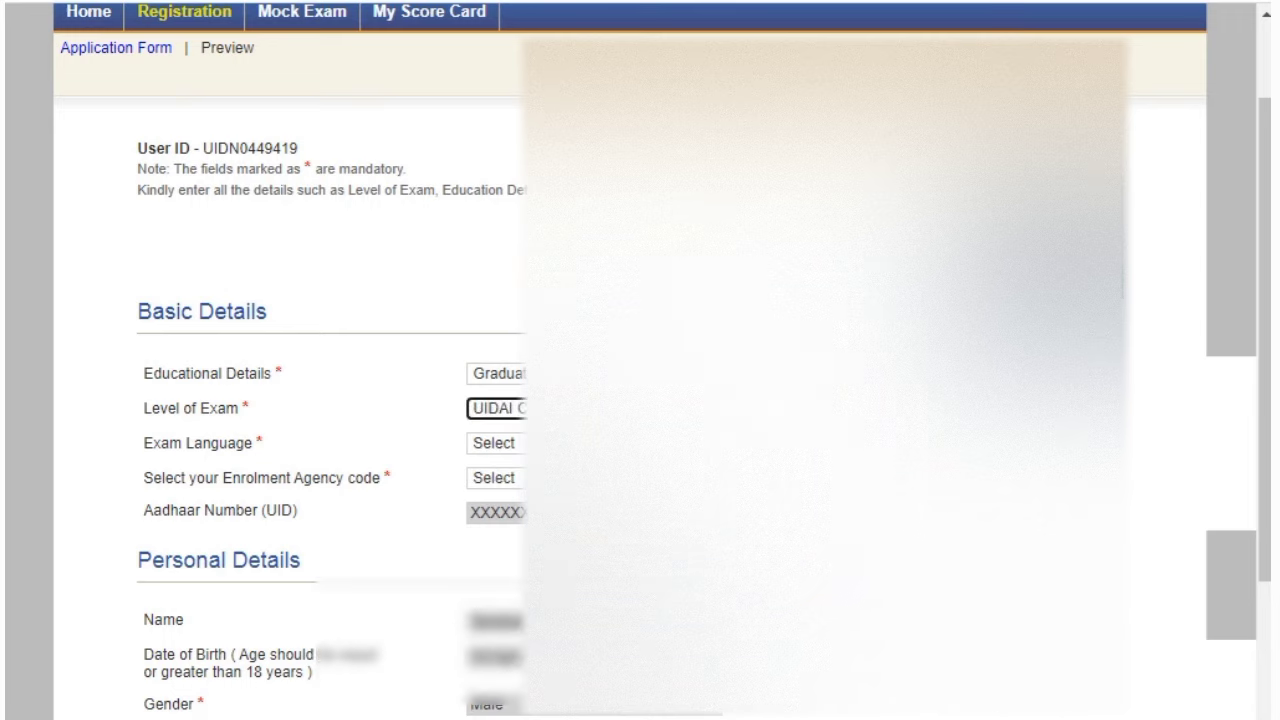
{"action": "scroll", "coordinate": [188, 320], "scroll_direction": "down", "scroll_amount": 2}
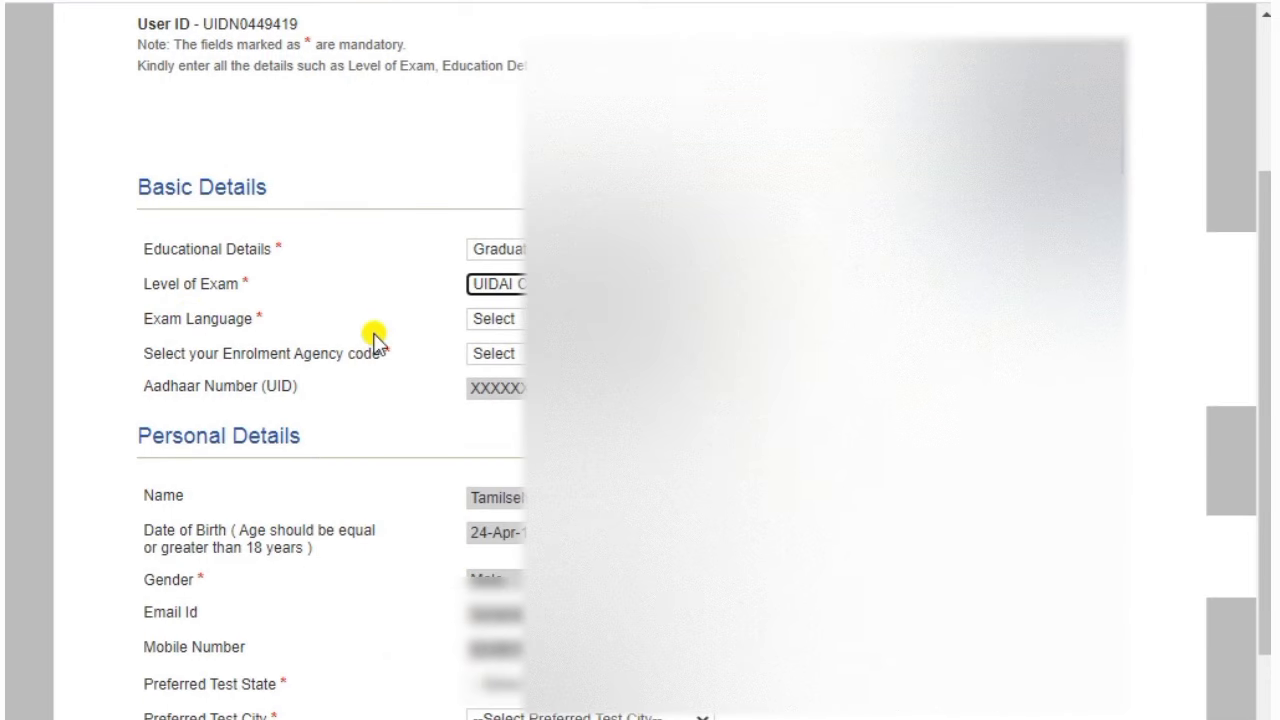
{"action": "left_click", "coordinate": [516, 325]}
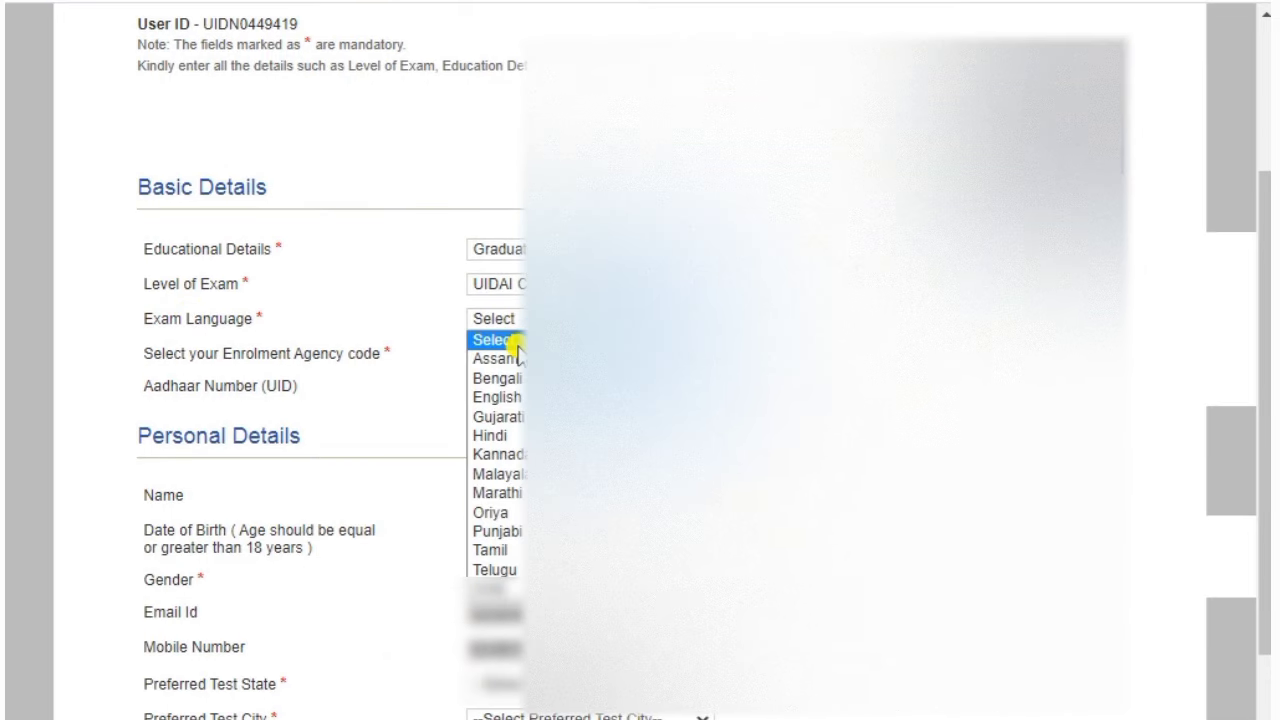
{"action": "left_click", "coordinate": [518, 552]}
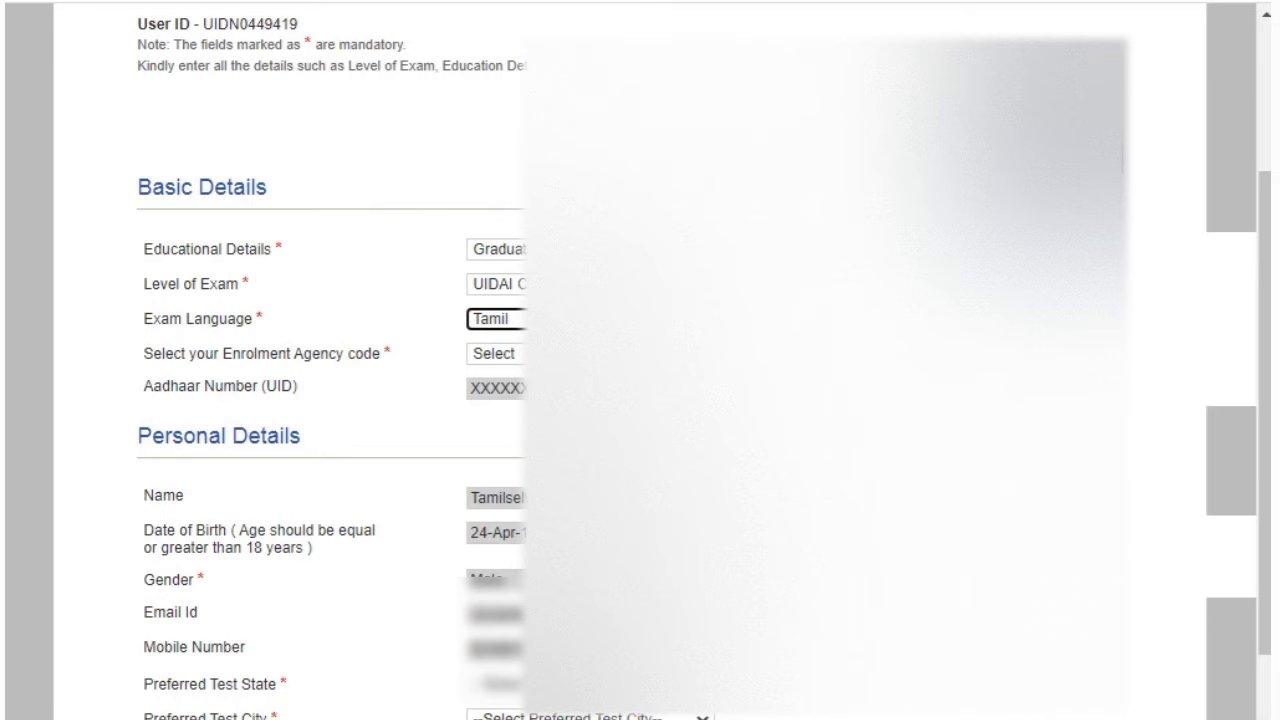
{"action": "left_click", "coordinate": [492, 353]}
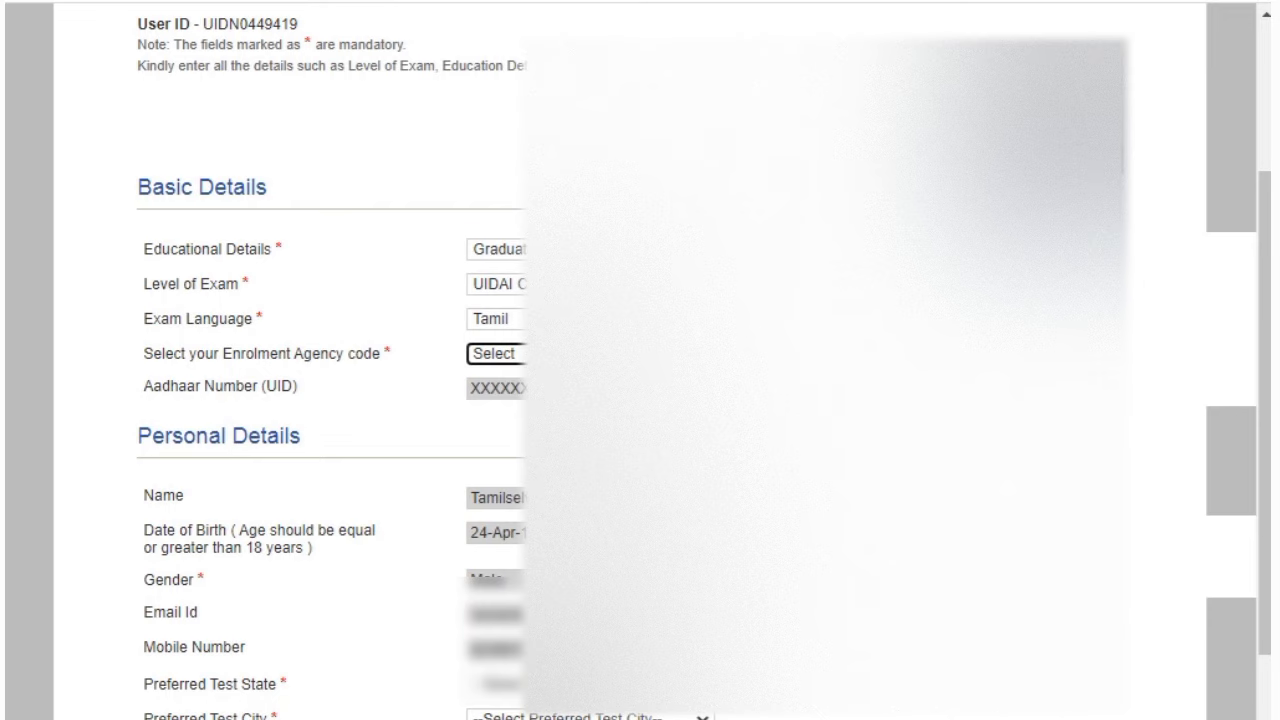
Step: Select 9999 - FREELANCER from the Enrolment Agency code list
{"action": "key", "text": "Tab"}
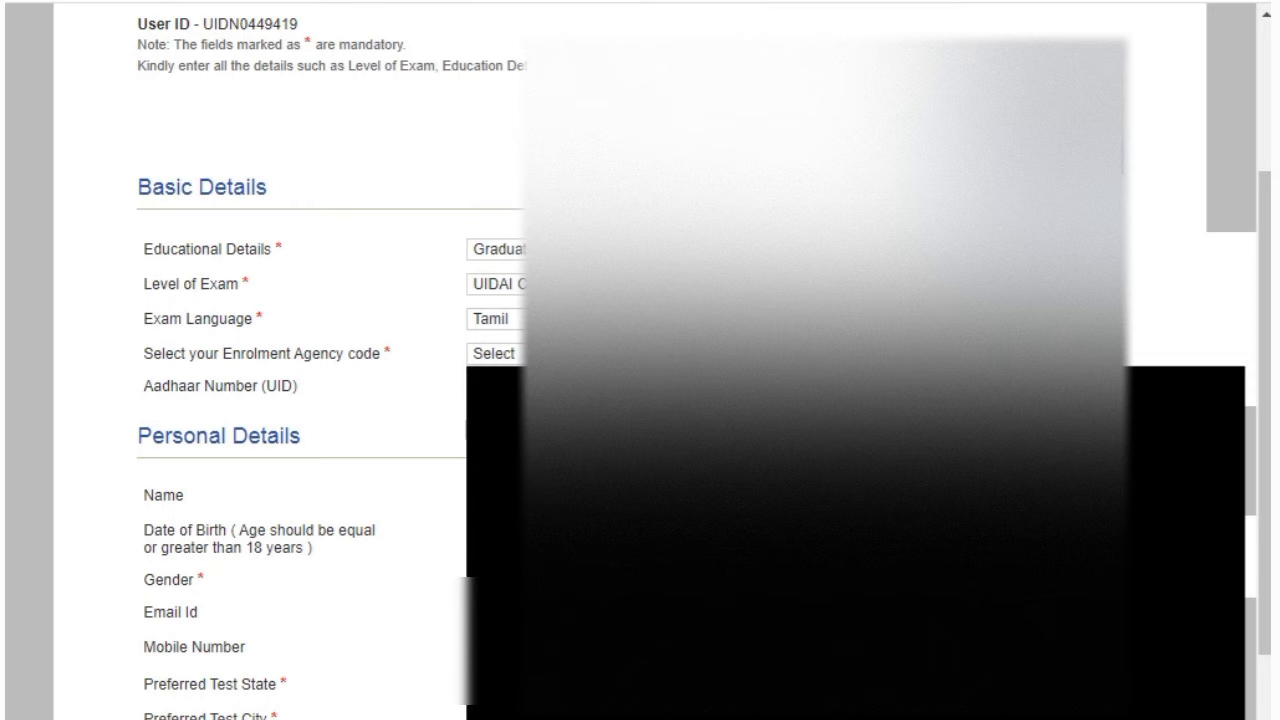
{"action": "key", "text": "alt+Down"}
{"action": "key", "text": "Up"}
{"action": "key", "text": "Up"}
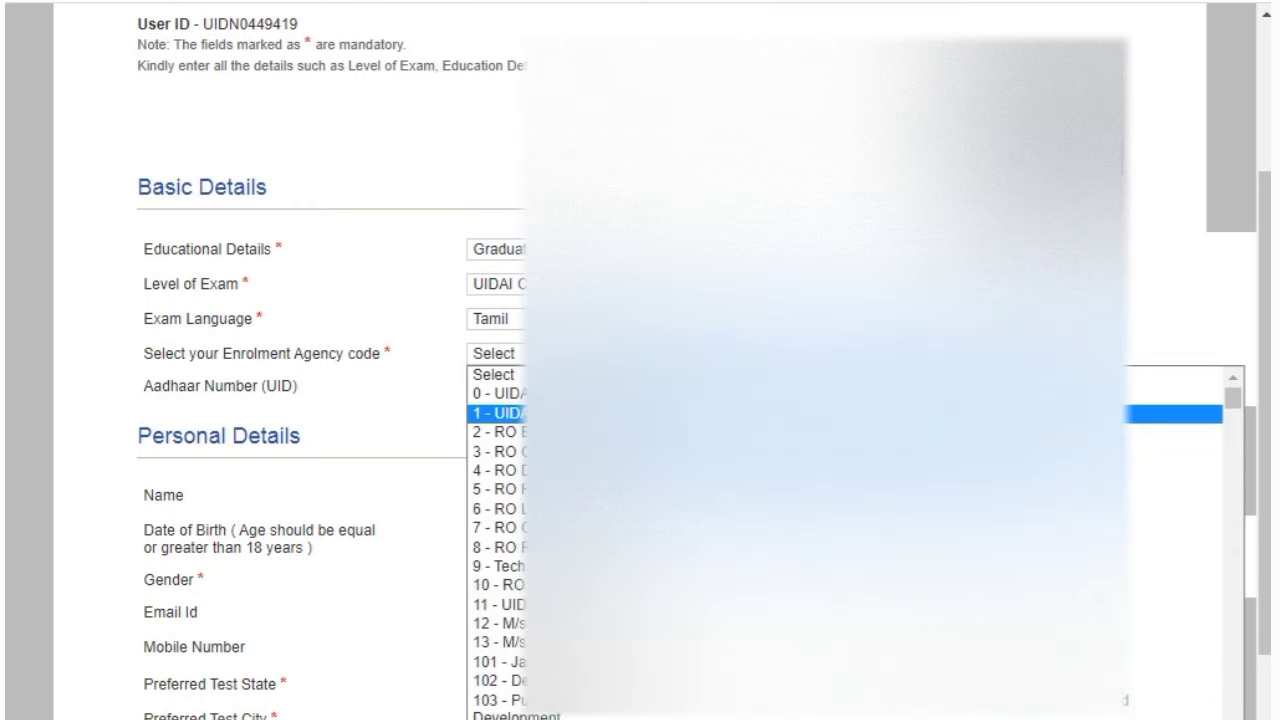
{"action": "key", "text": "Down"}
{"action": "key", "text": "Down"}
{"action": "key", "text": "Down"}
{"action": "key", "text": "Down"}
{"action": "key", "text": "Down"}
{"action": "key", "text": "Down"}
{"action": "key", "text": "Down"}
{"action": "scroll", "coordinate": [500, 540], "scroll_direction": "down", "scroll_amount": 20}
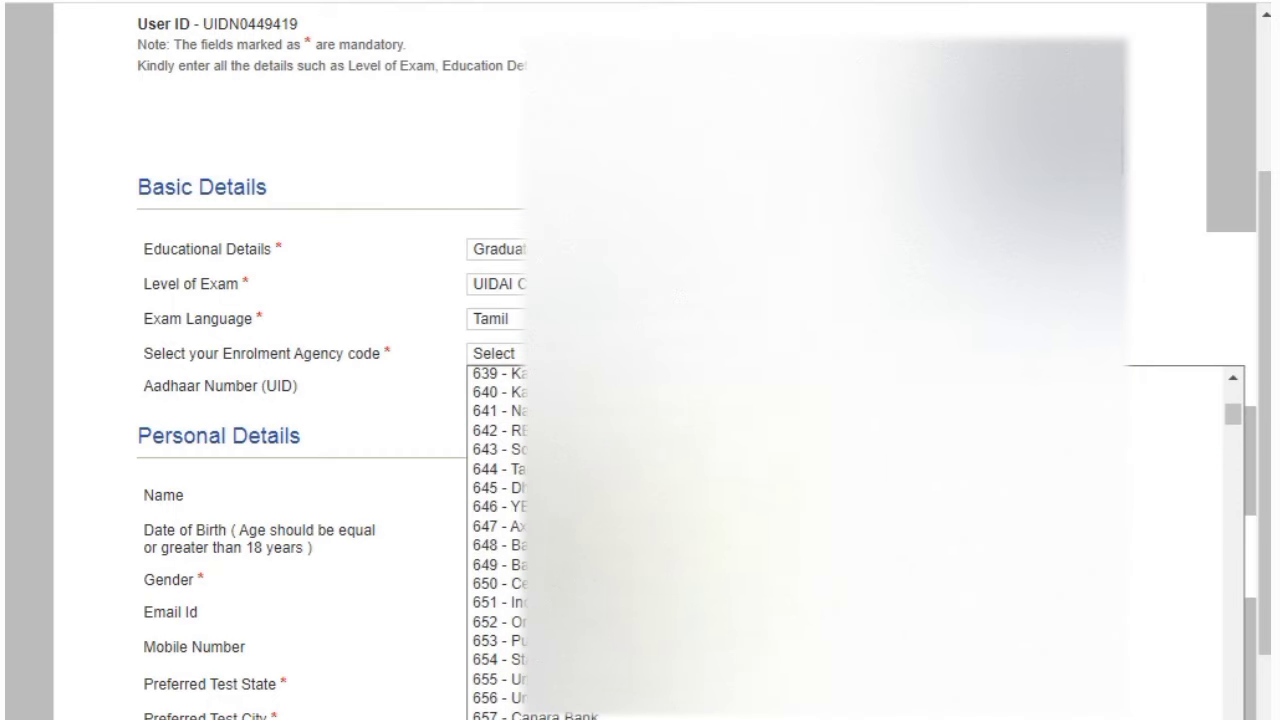
{"action": "scroll", "coordinate": [500, 540], "scroll_direction": "down", "scroll_amount": 20}
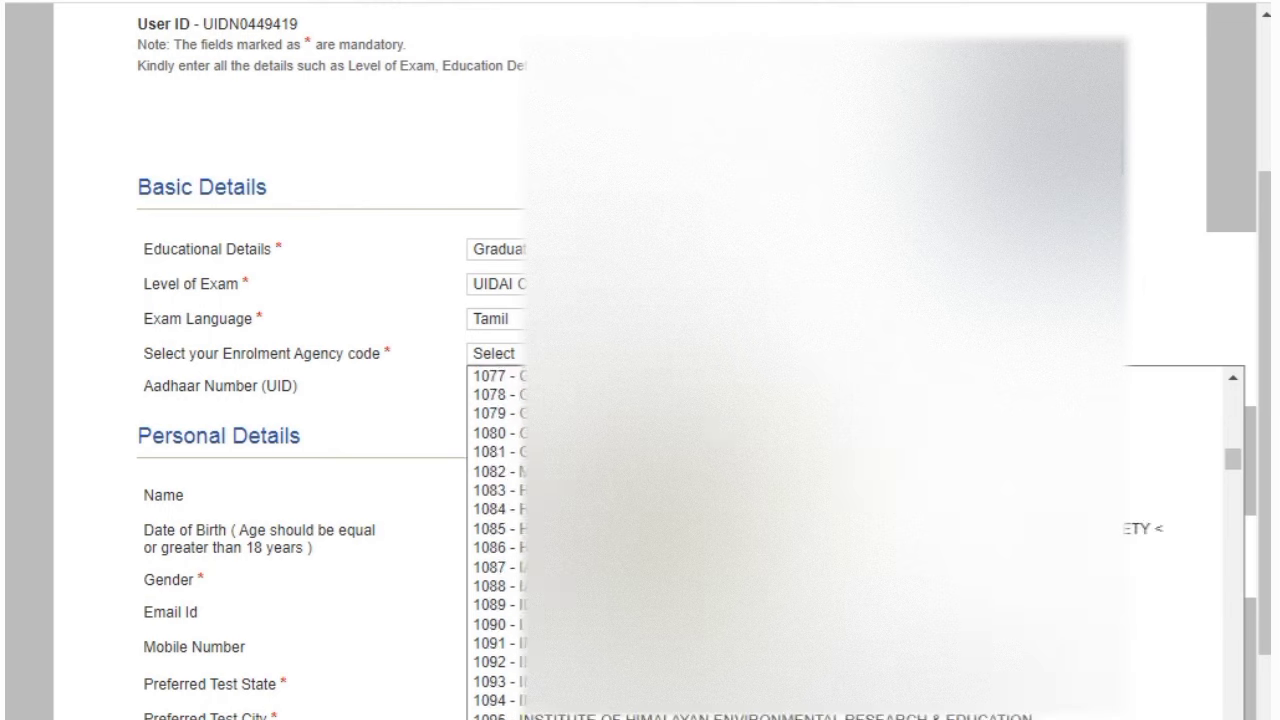
{"action": "scroll", "coordinate": [500, 540], "scroll_direction": "down", "scroll_amount": 20}
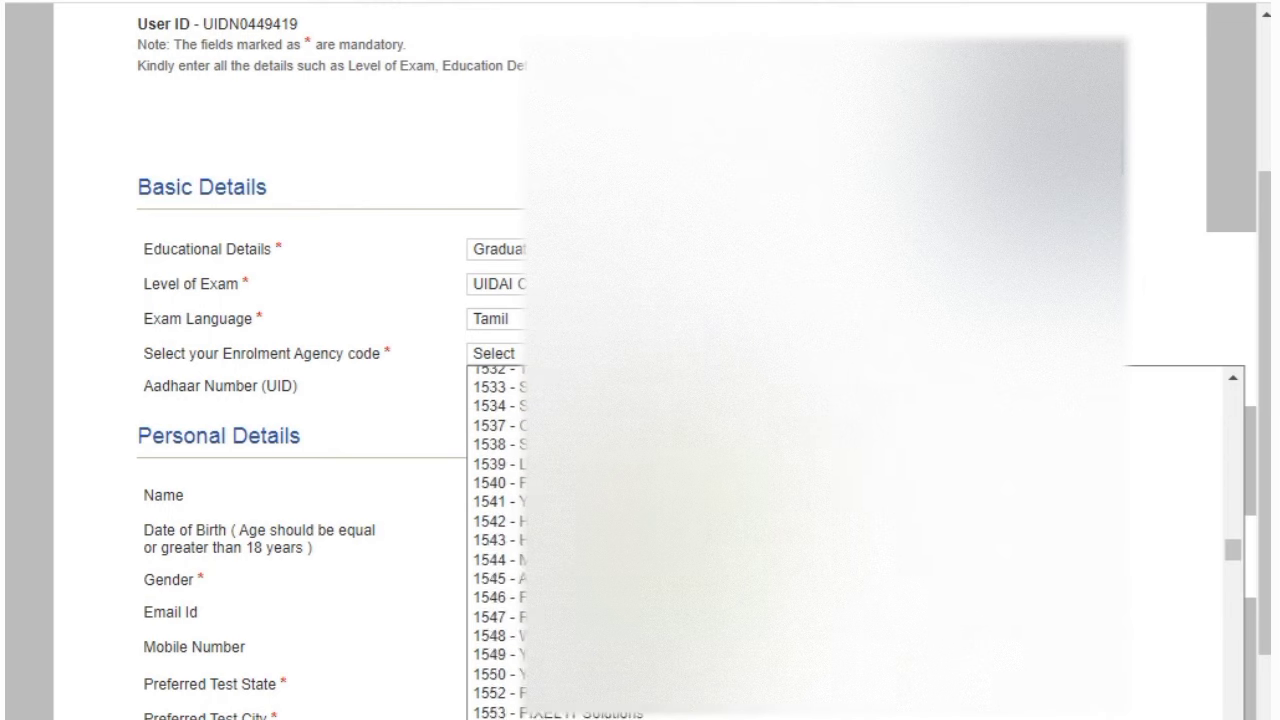
{"action": "scroll", "coordinate": [500, 540], "scroll_direction": "down", "scroll_amount": 20}
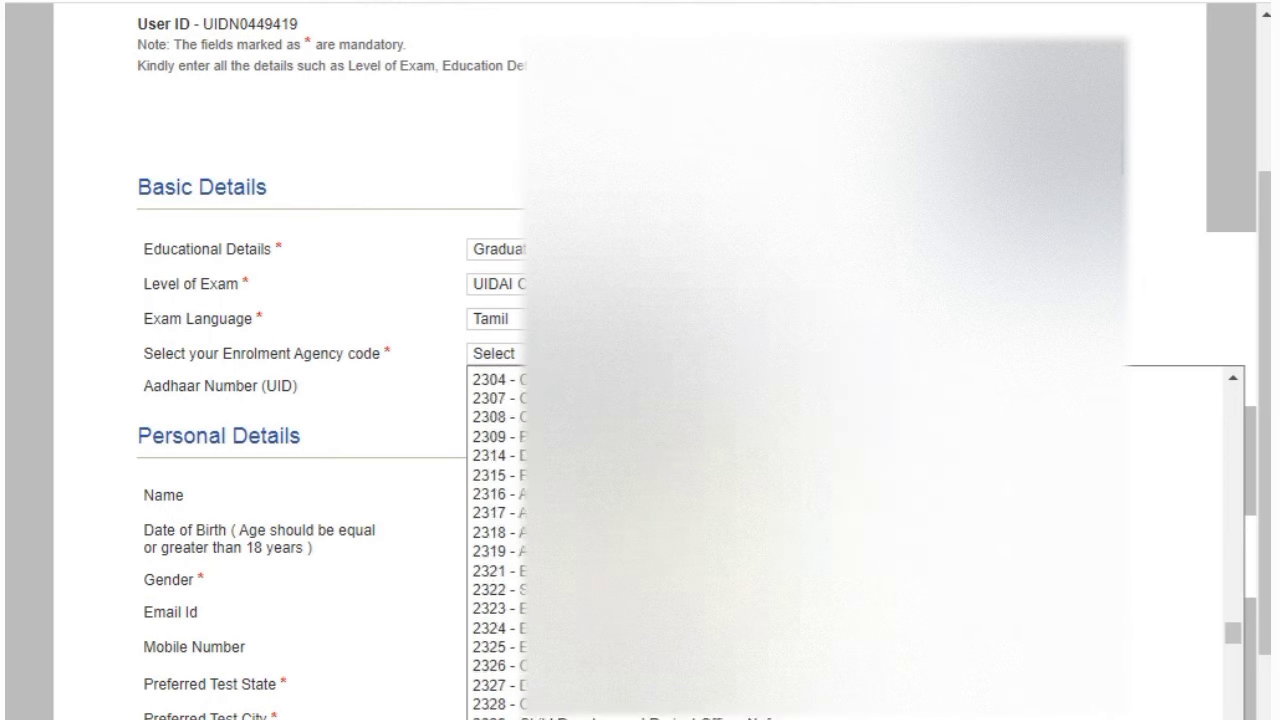
{"action": "scroll", "coordinate": [500, 540], "scroll_direction": "down", "scroll_amount": 20}
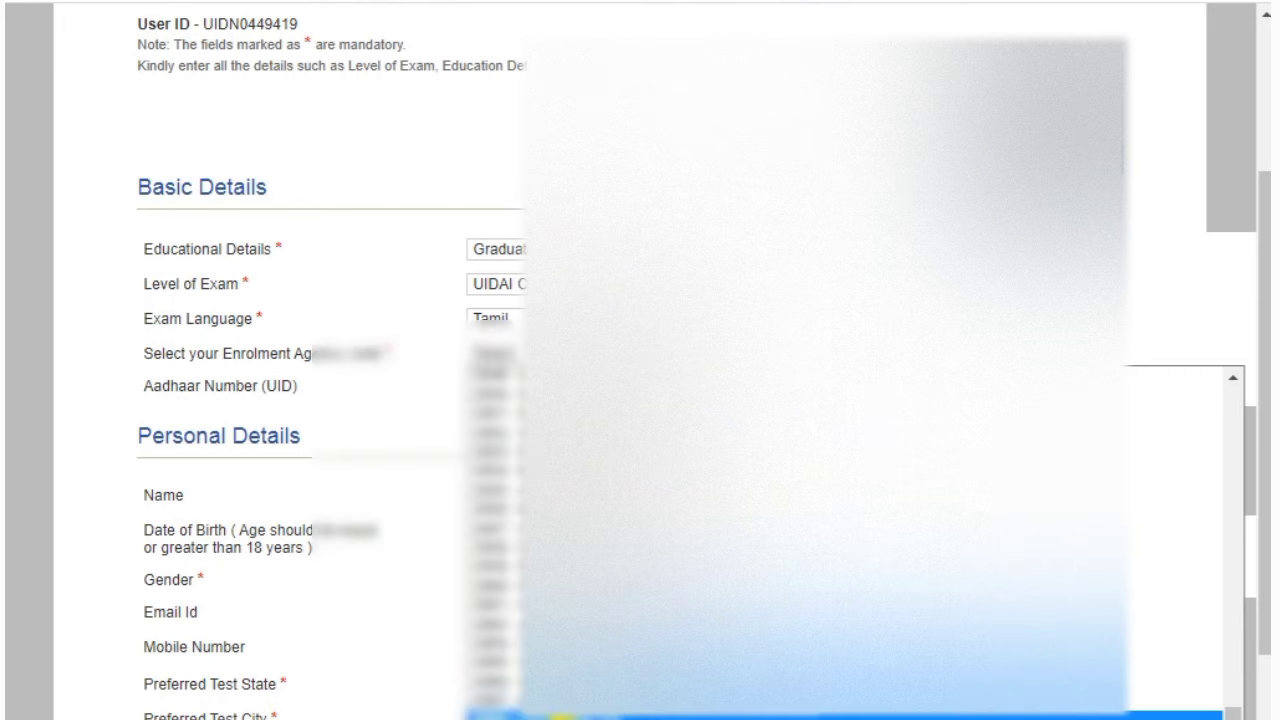
{"action": "left_click", "coordinate": [563, 716]}
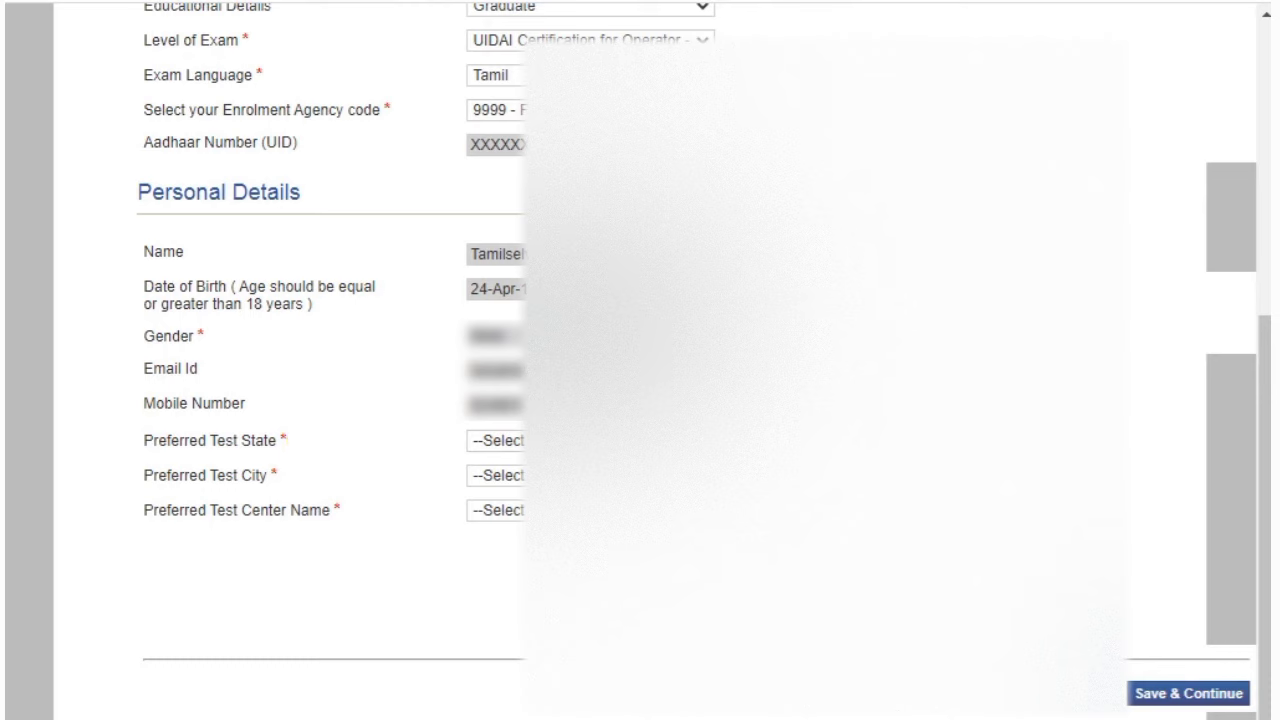
Step: Choose Tamilnadu as the preferred test state
{"action": "left_click", "coordinate": [480, 440]}
{"action": "scroll", "coordinate": [540, 318], "scroll_direction": "down", "scroll_amount": 2}
{"action": "scroll", "coordinate": [490, 320], "scroll_direction": "down", "scroll_amount": 5}
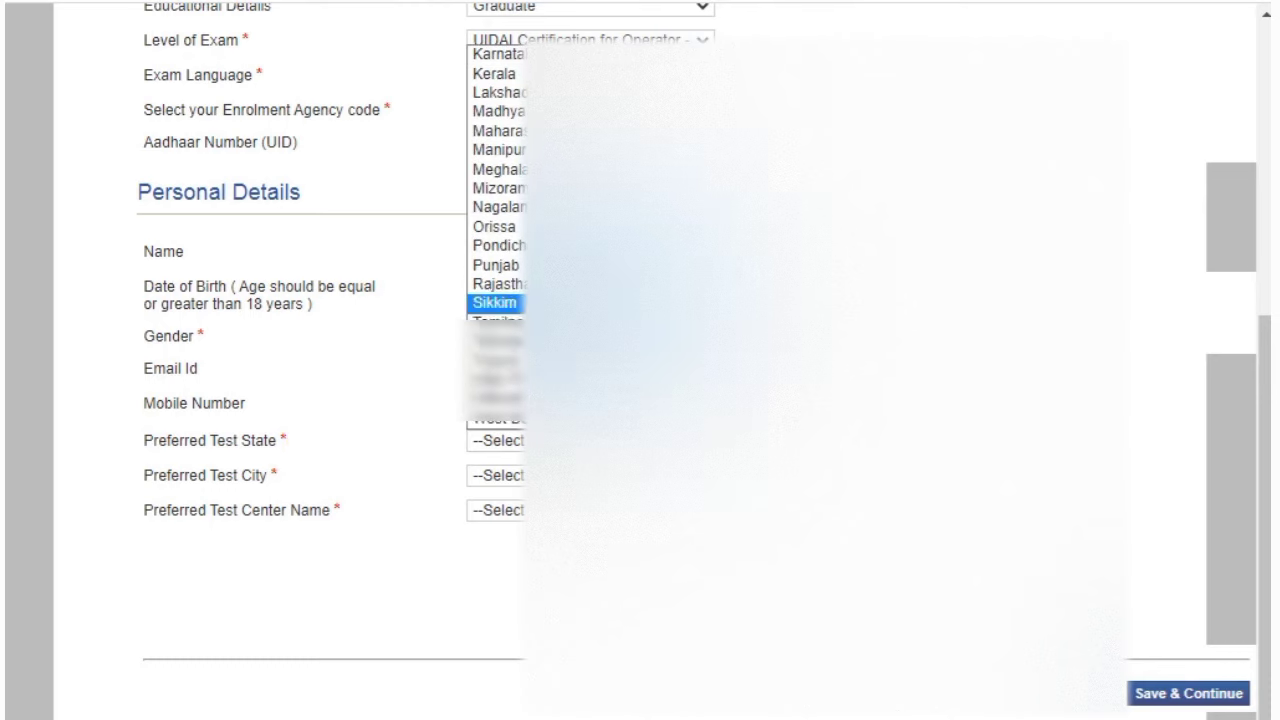
{"action": "left_click", "coordinate": [490, 325]}
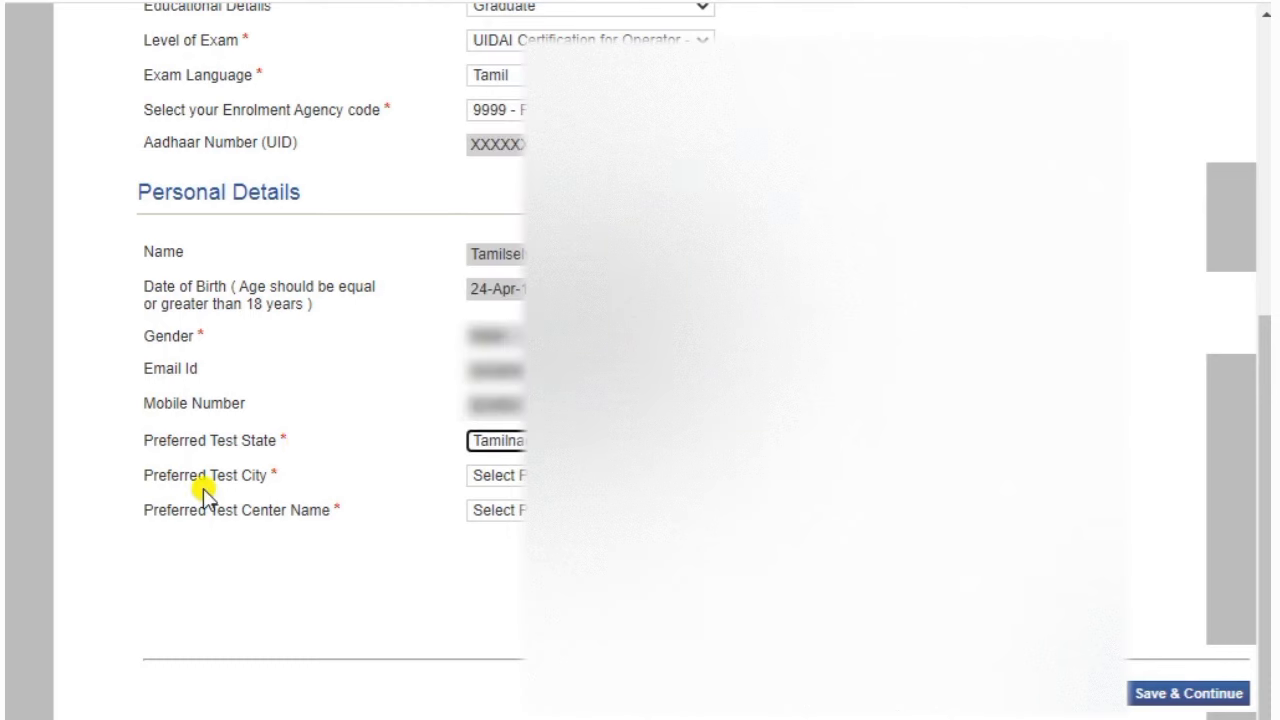
Step: Set the preferred test city to Vellore, correcting the first city picked
{"action": "left_click", "coordinate": [495, 475]}
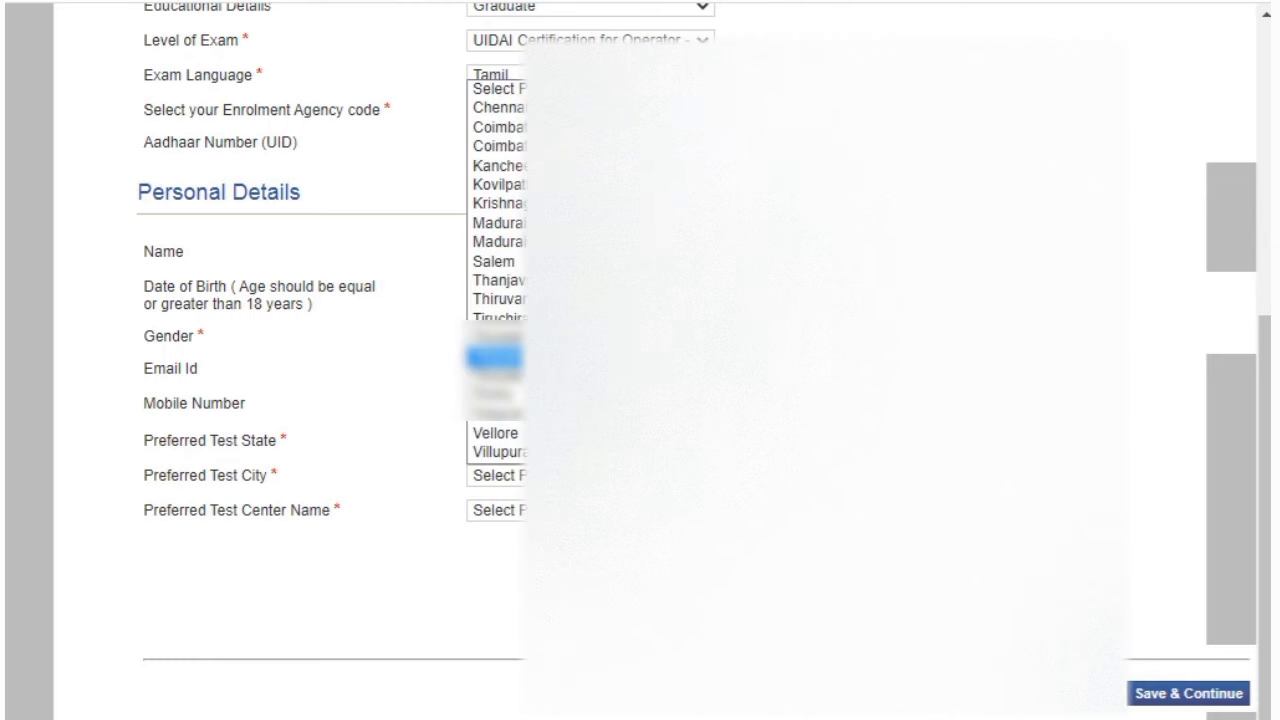
{"action": "left_click", "coordinate": [495, 394]}
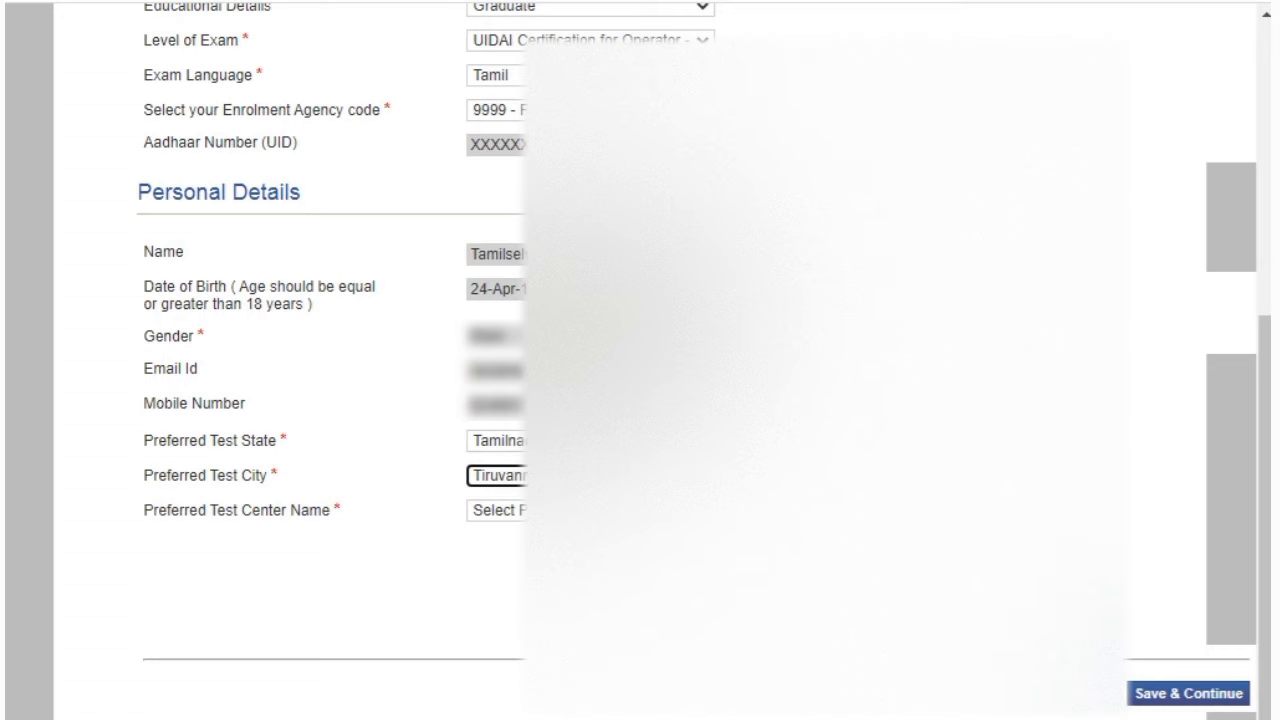
{"action": "left_click", "coordinate": [495, 510]}
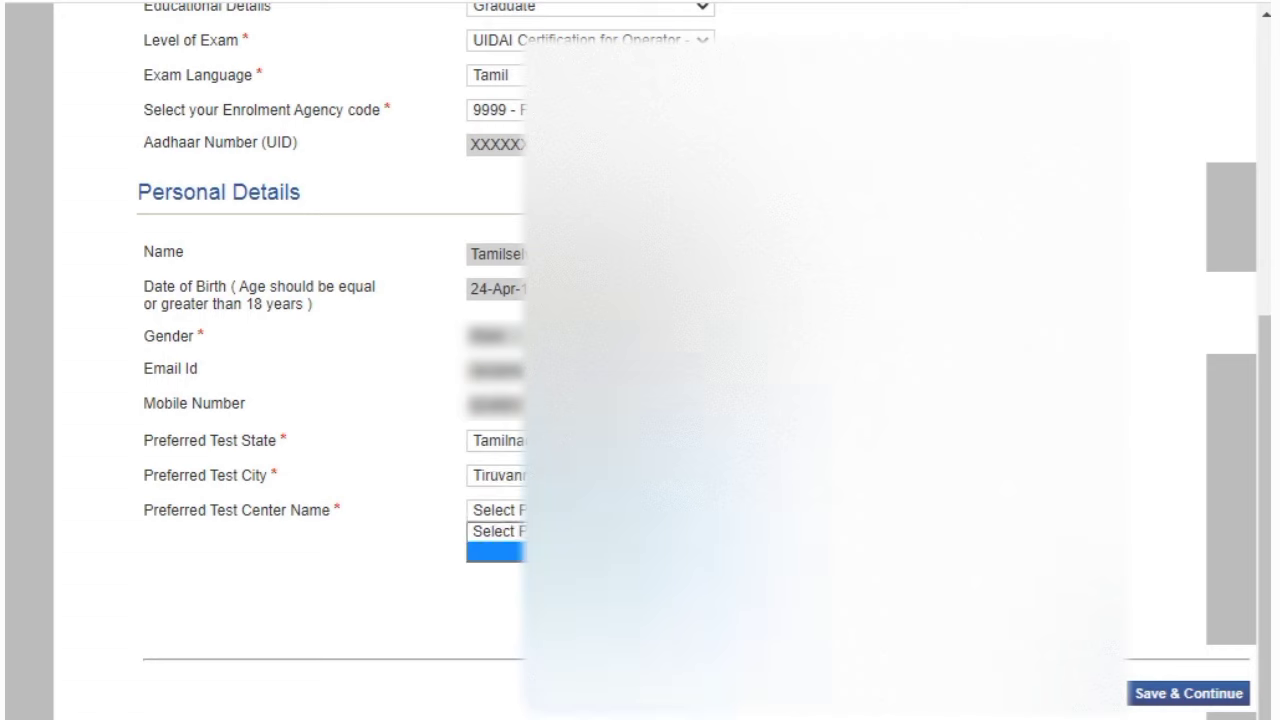
{"action": "left_click", "coordinate": [495, 475]}
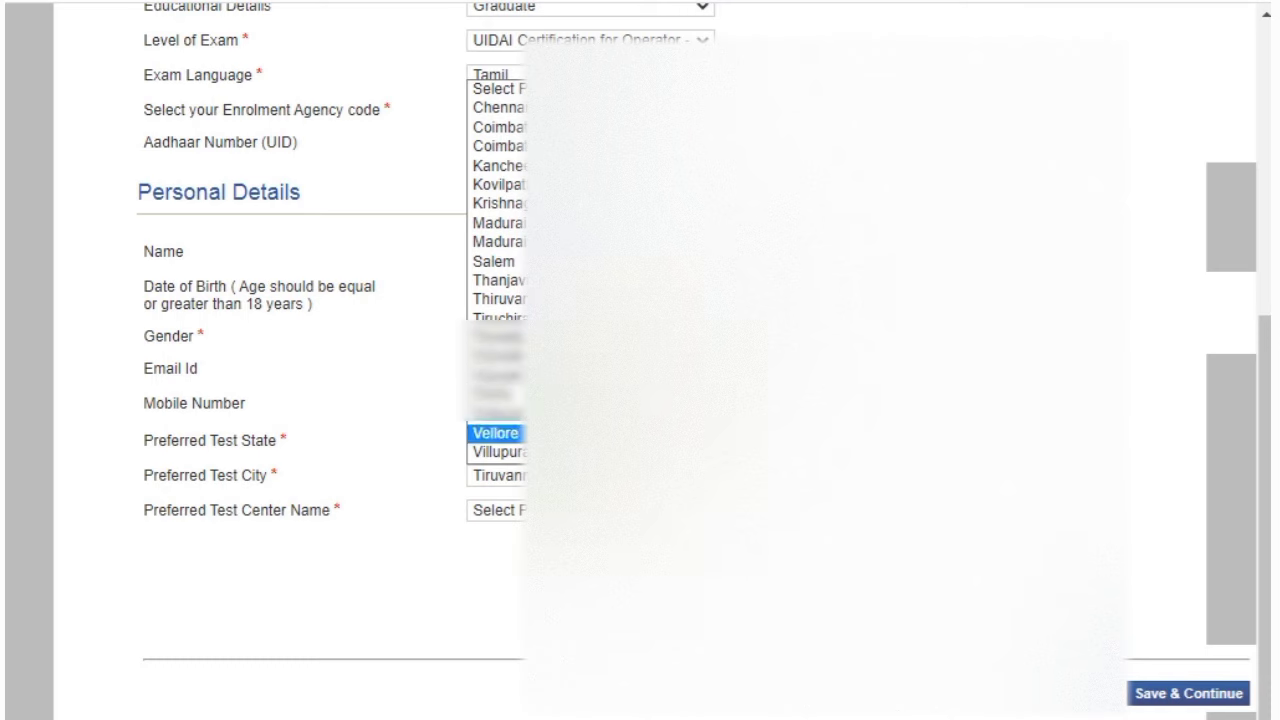
{"action": "left_click", "coordinate": [495, 434]}
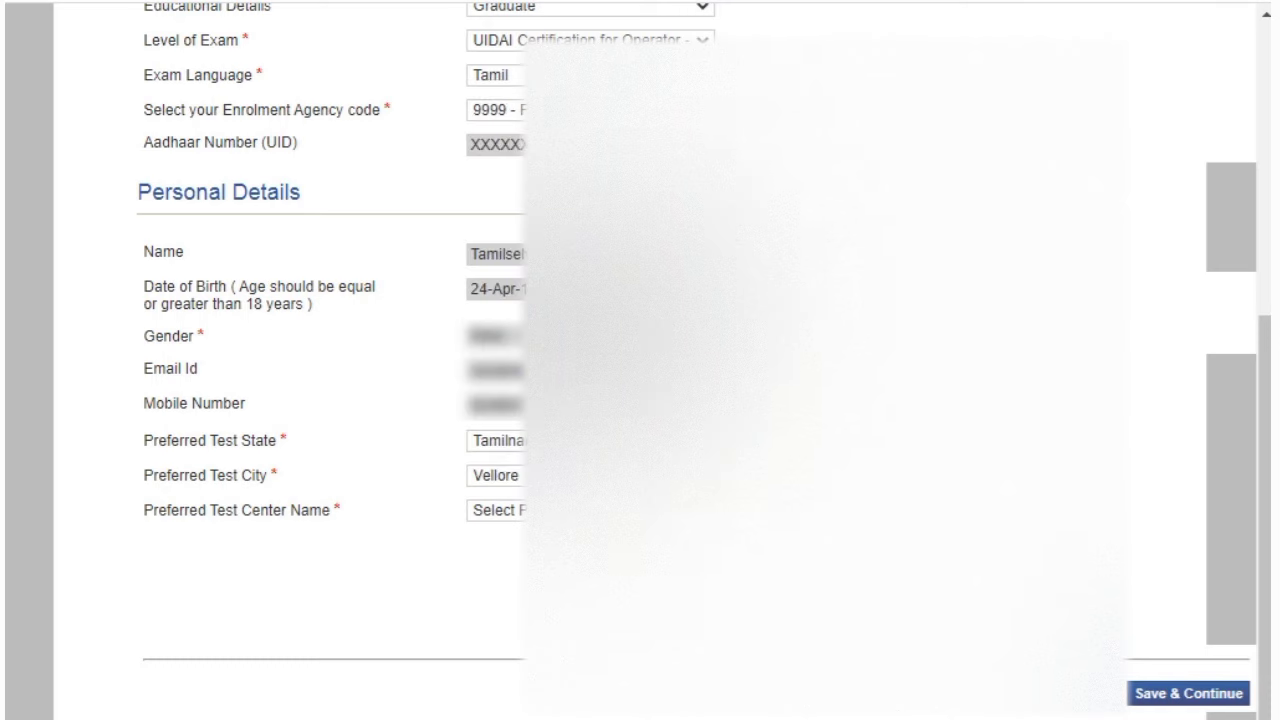
Step: Select the NSEIT test centre in Vellore and save the basic details
{"action": "left_click", "coordinate": [495, 510]}
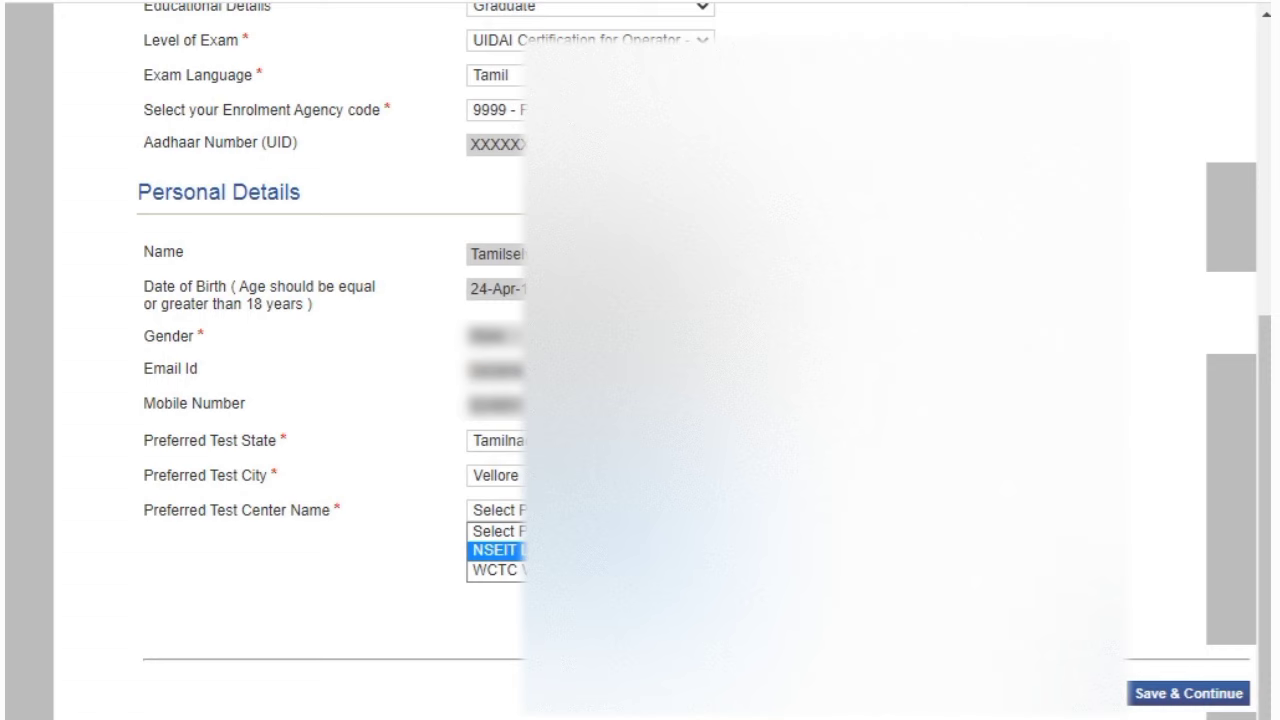
{"action": "left_click", "coordinate": [495, 550]}
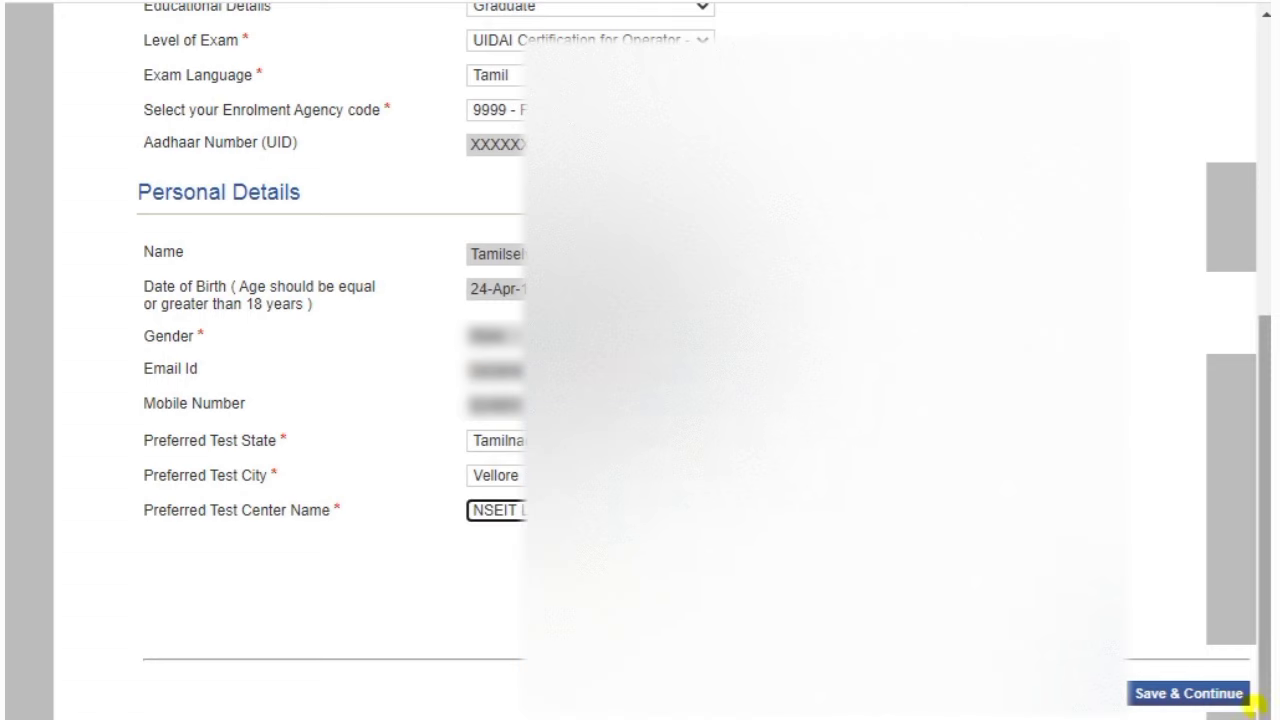
{"action": "left_click", "coordinate": [1192, 694]}
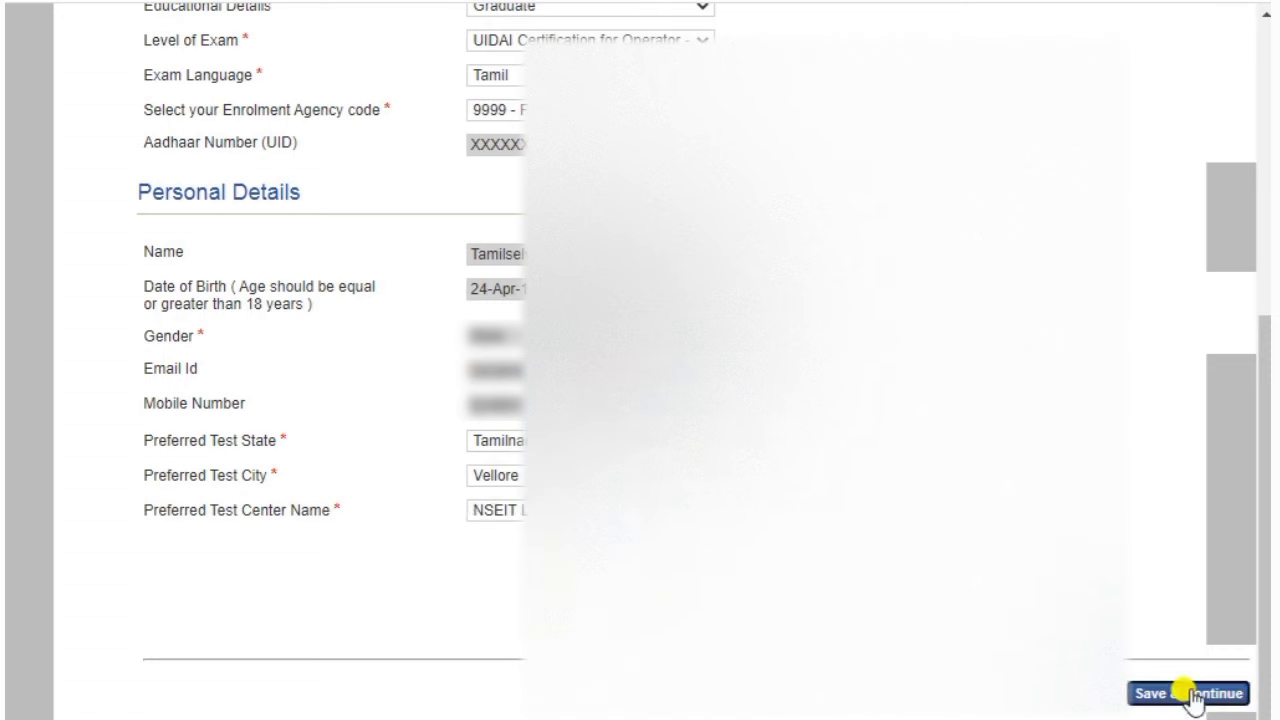
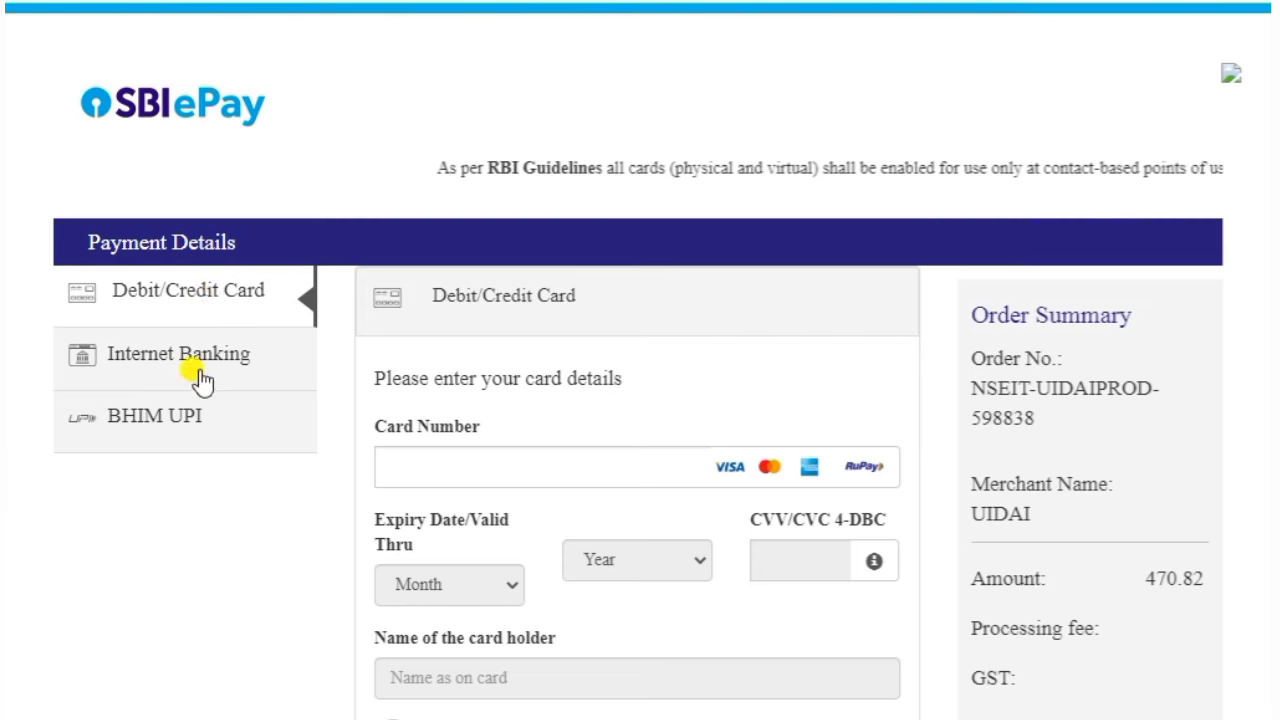
Step: View the Internet Banking payment option with State Bank of India selected from All Banks
{"action": "left_click", "coordinate": [228, 362]}
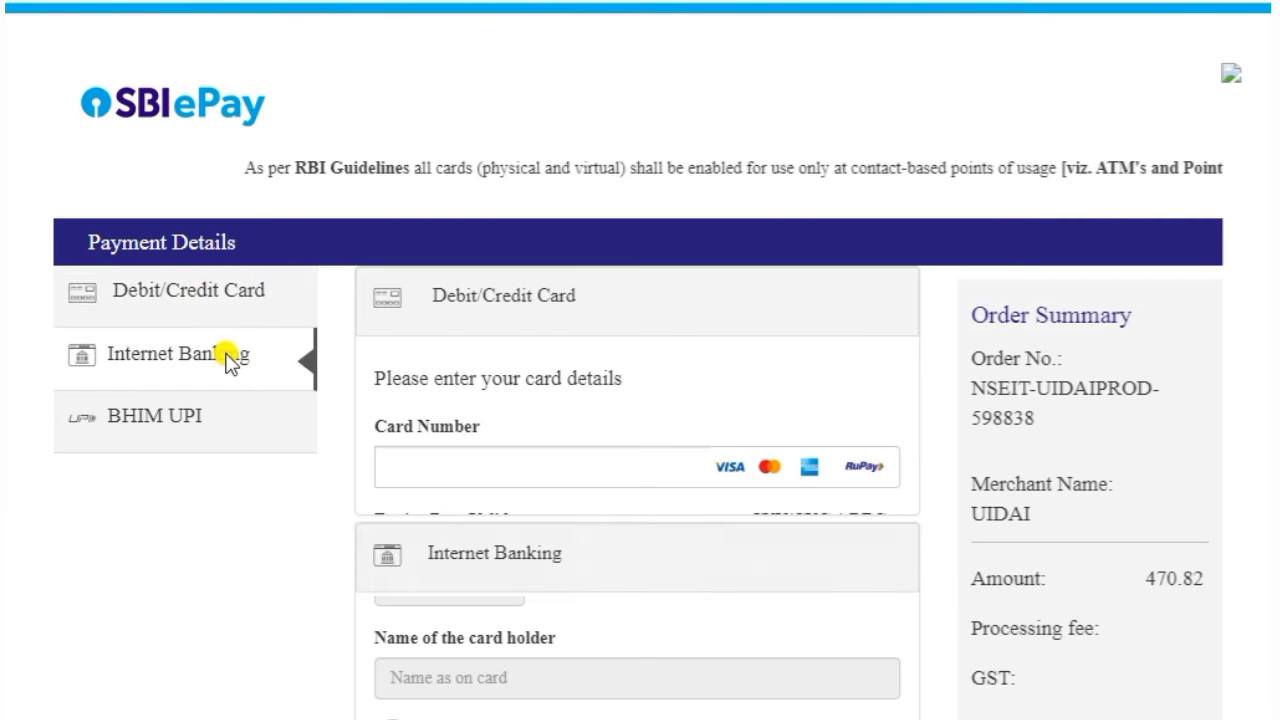
{"action": "scroll", "coordinate": [503, 503], "scroll_direction": "down", "scroll_amount": 1}
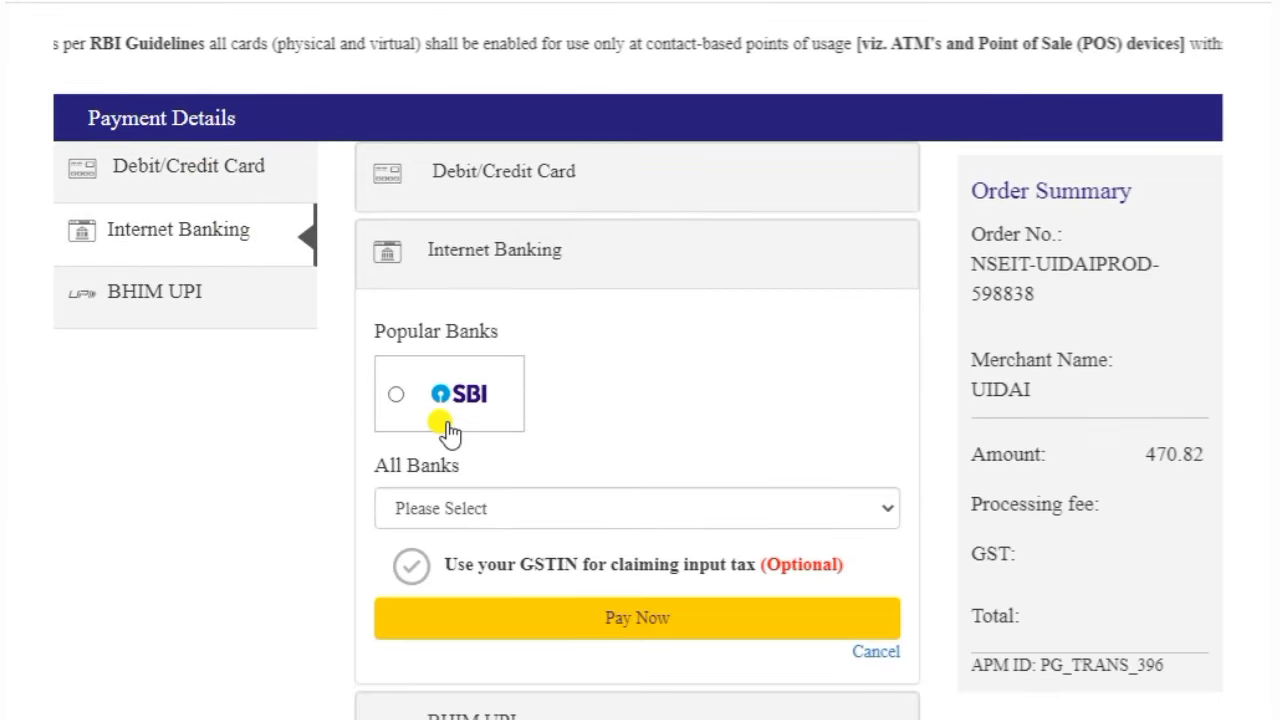
{"action": "left_click", "coordinate": [455, 513]}
{"action": "left_click", "coordinate": [646, 534]}
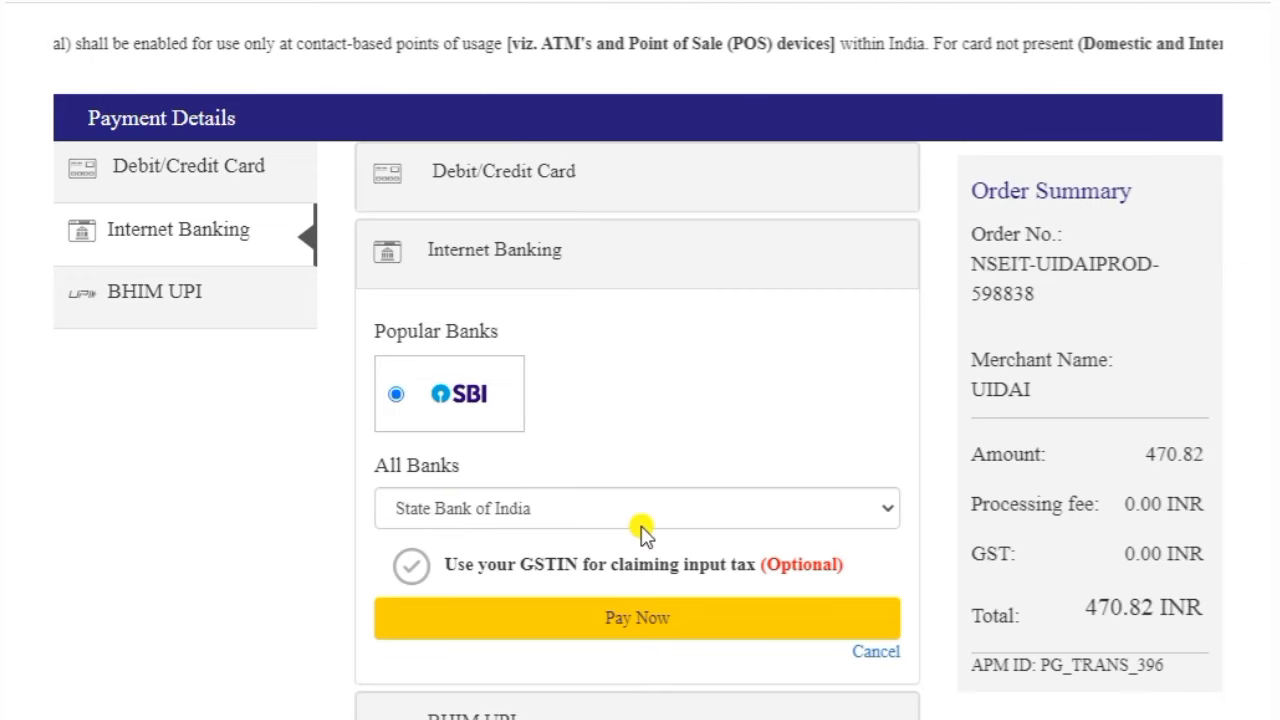
Step: Switch to the BHIM UPI payment option and highlight the total amount payable
{"action": "left_click", "coordinate": [178, 310]}
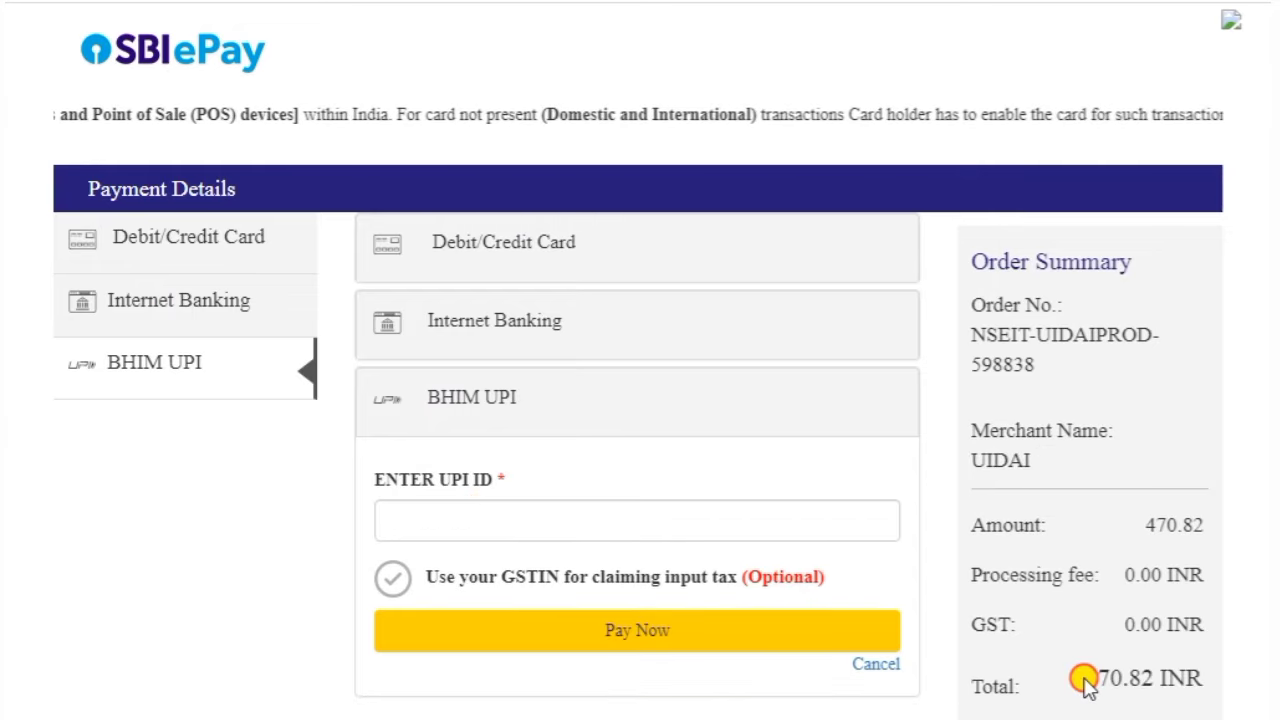
{"action": "left_click_drag", "start_coordinate": [1085, 682], "coordinate": [1155, 676]}
{"action": "left_click", "coordinate": [207, 600]}
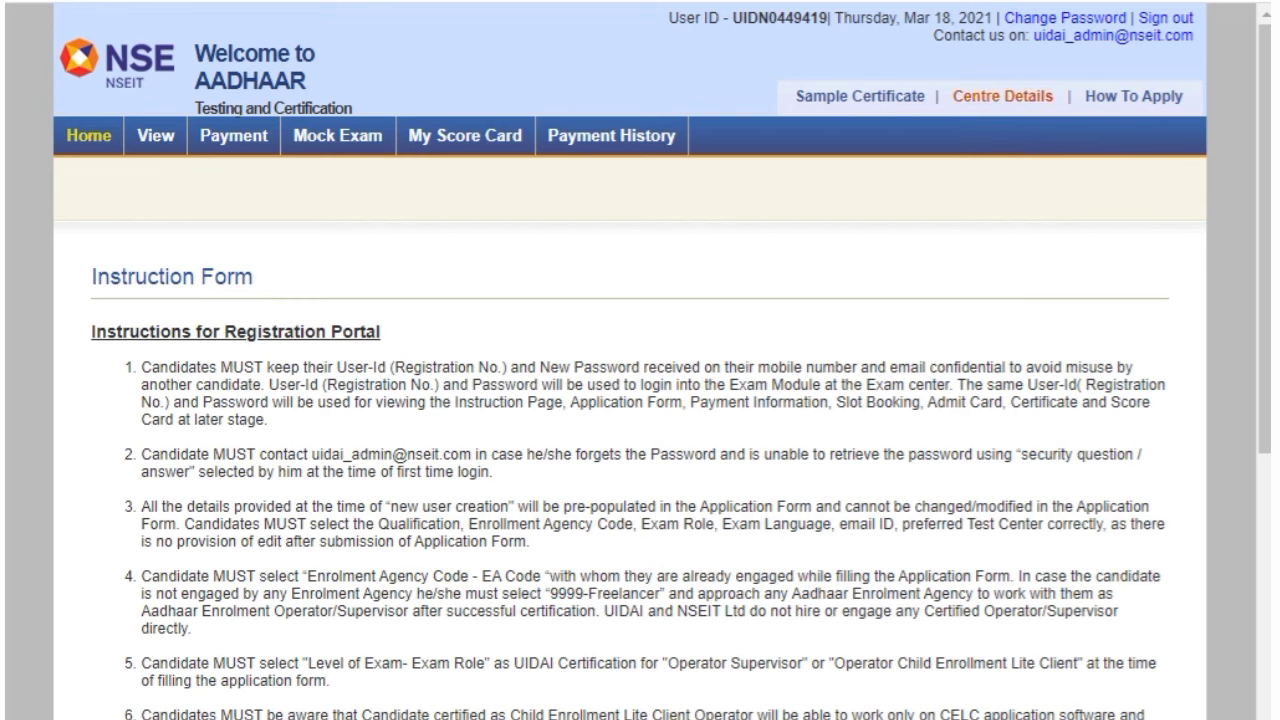
Step: Search Centre Details for Tamilnadu, Vellore, then open the slot availability form
{"action": "left_click", "coordinate": [1003, 96]}
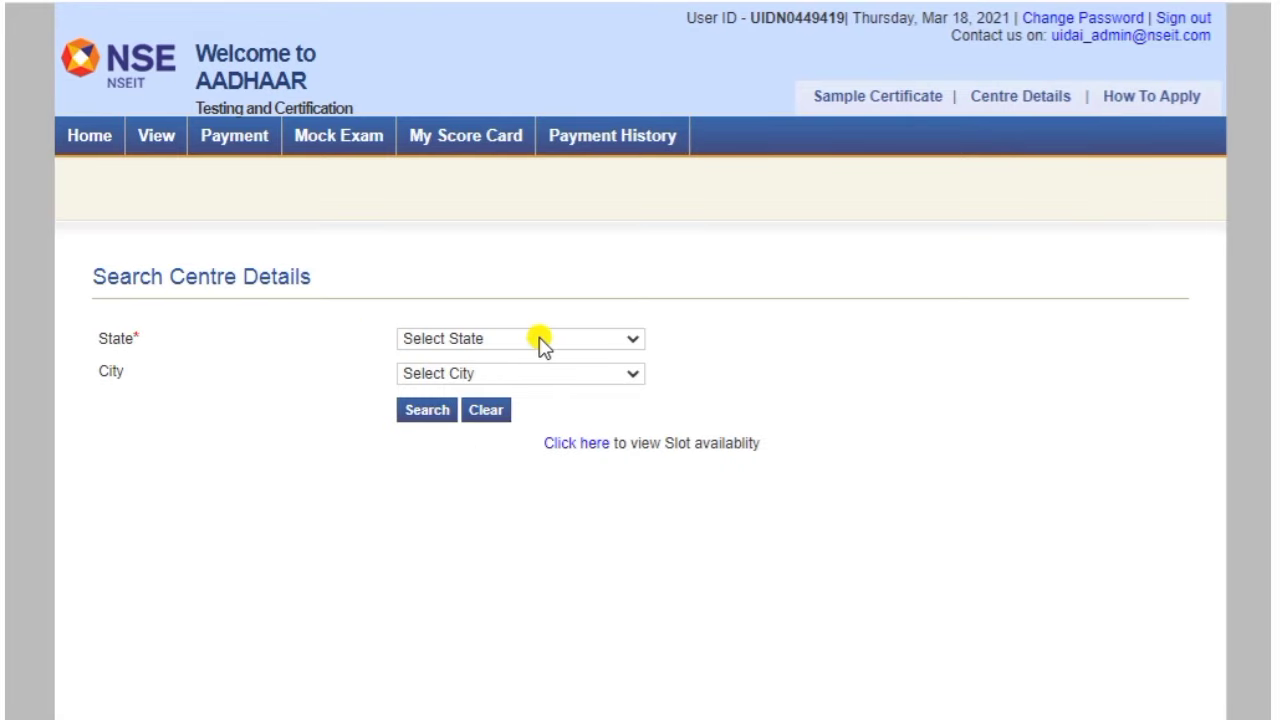
{"action": "left_click", "coordinate": [533, 340]}
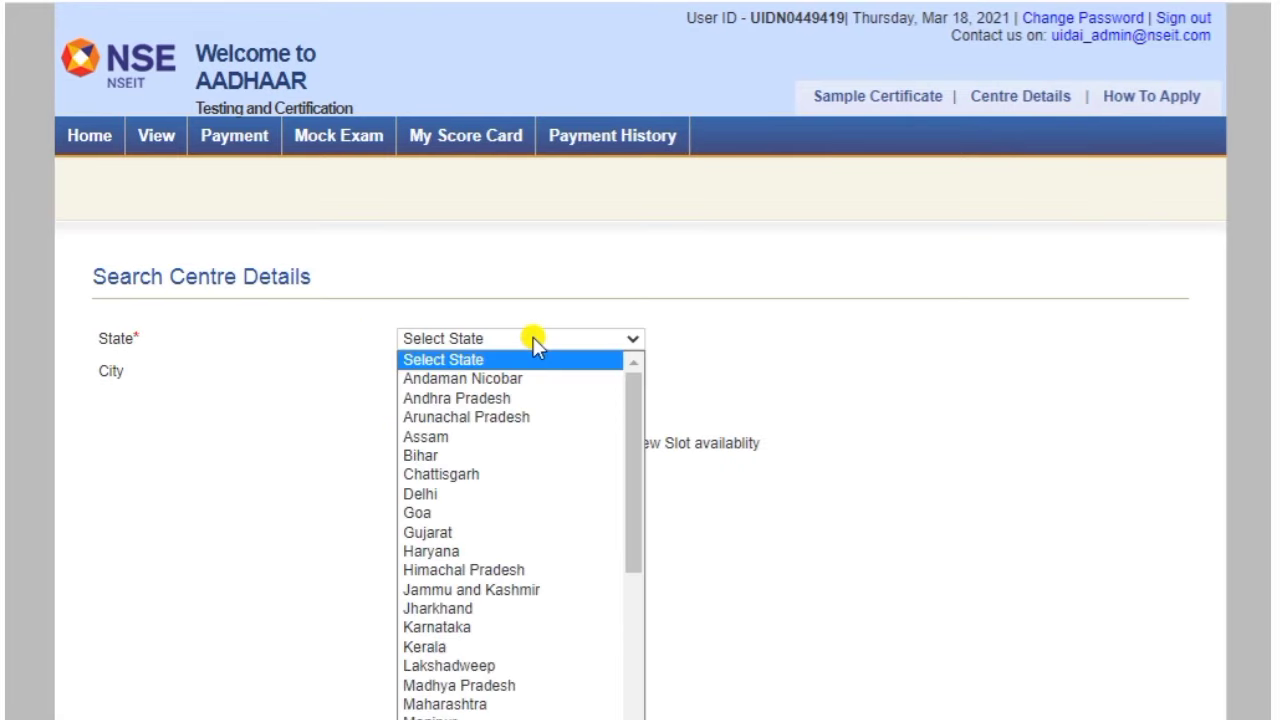
{"action": "scroll", "coordinate": [491, 686], "scroll_direction": "down", "scroll_amount": 5}
{"action": "left_click", "coordinate": [478, 628]}
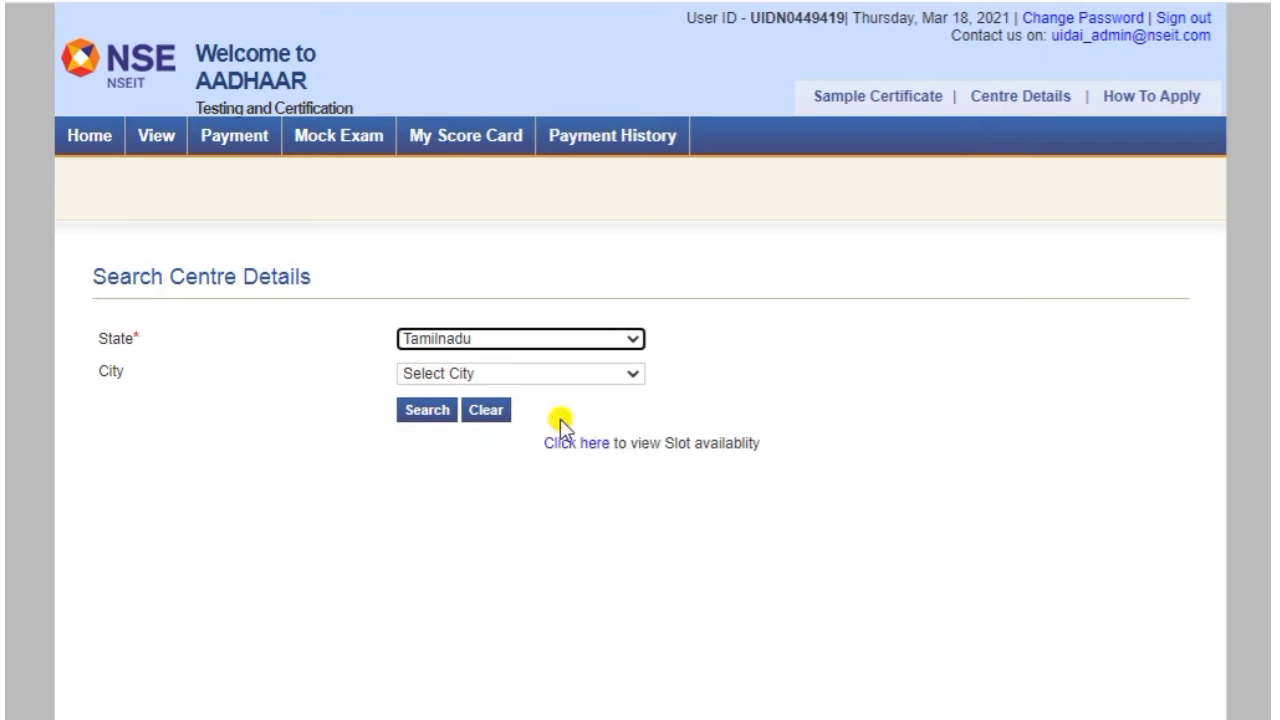
{"action": "left_click", "coordinate": [562, 375]}
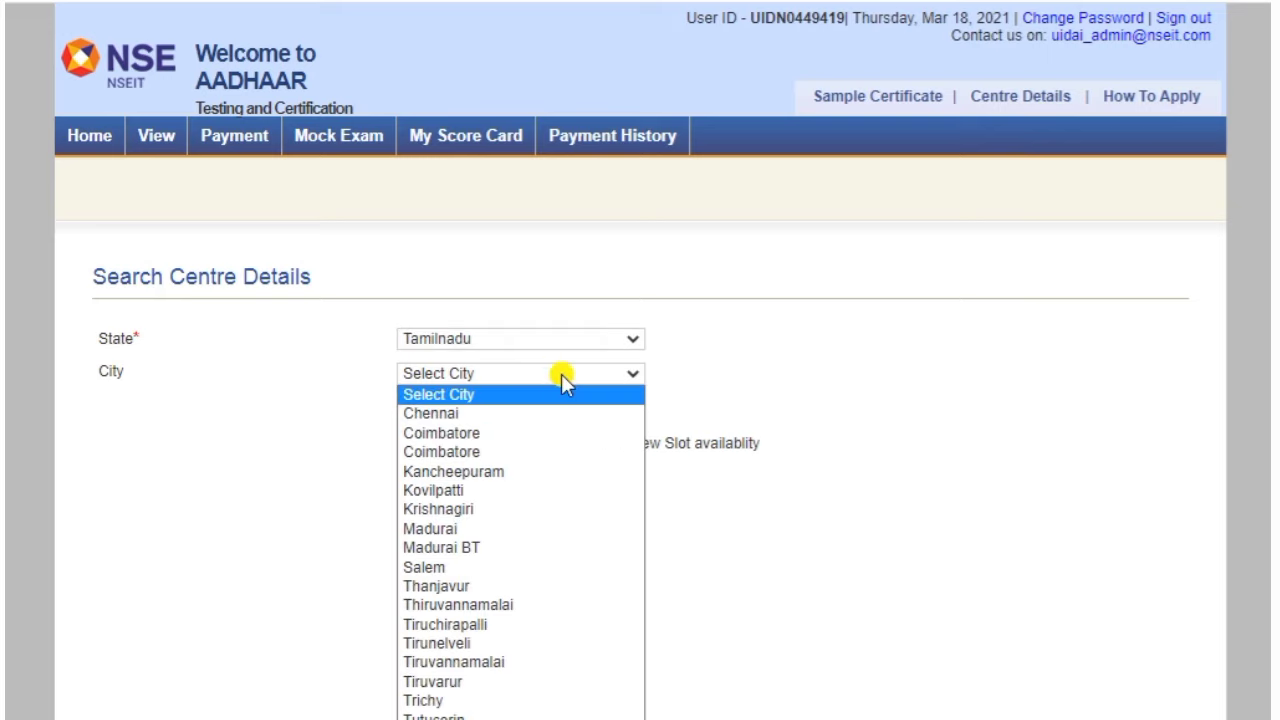
{"action": "left_click", "coordinate": [440, 716]}
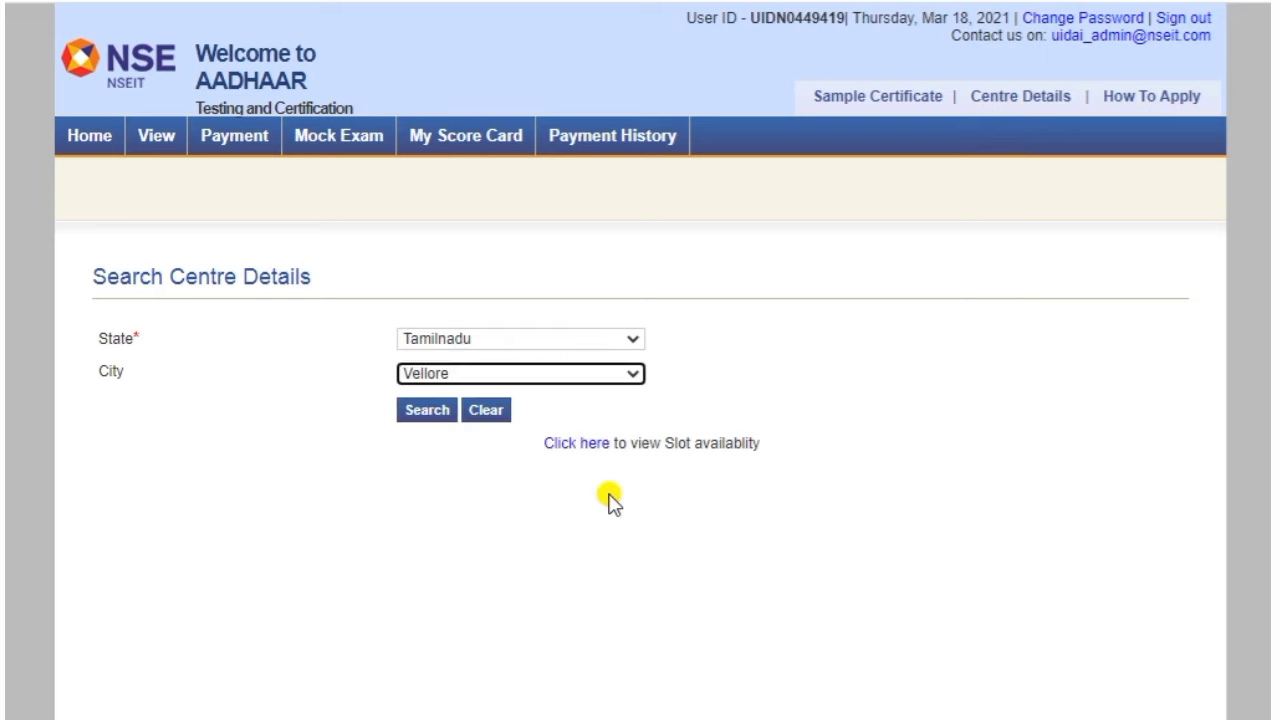
{"action": "left_click", "coordinate": [424, 412]}
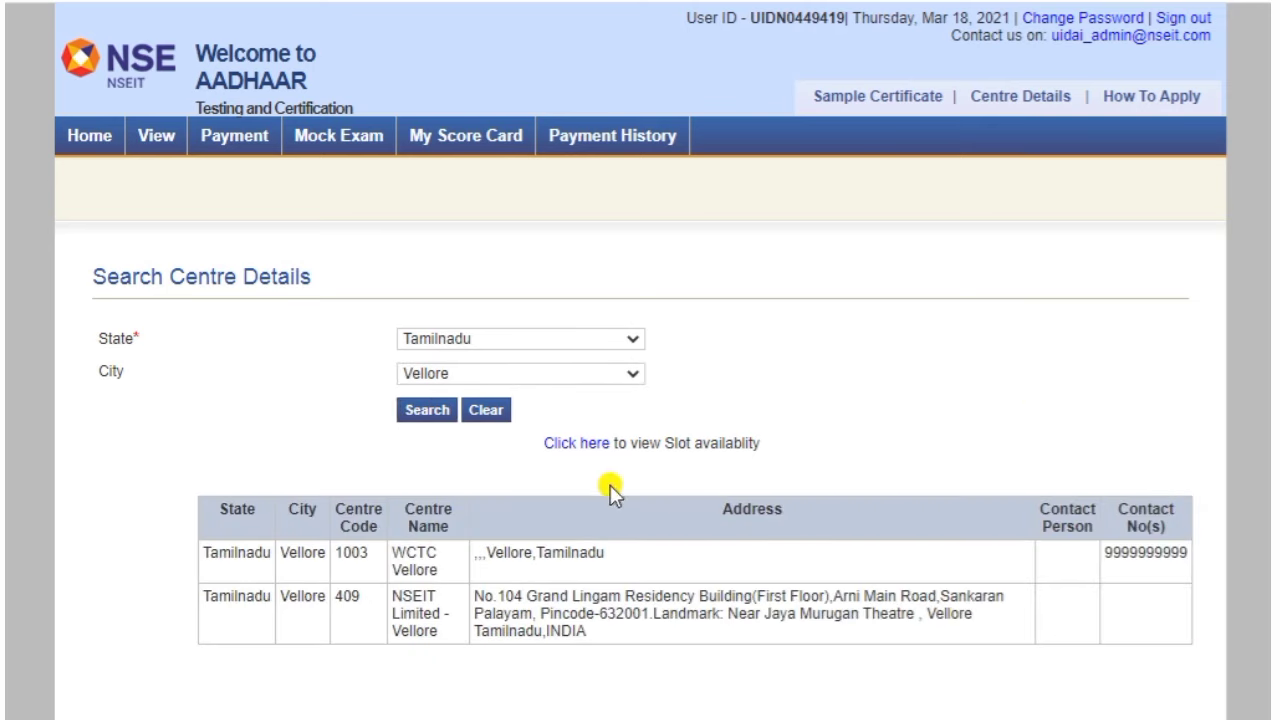
{"action": "left_click", "coordinate": [564, 443]}
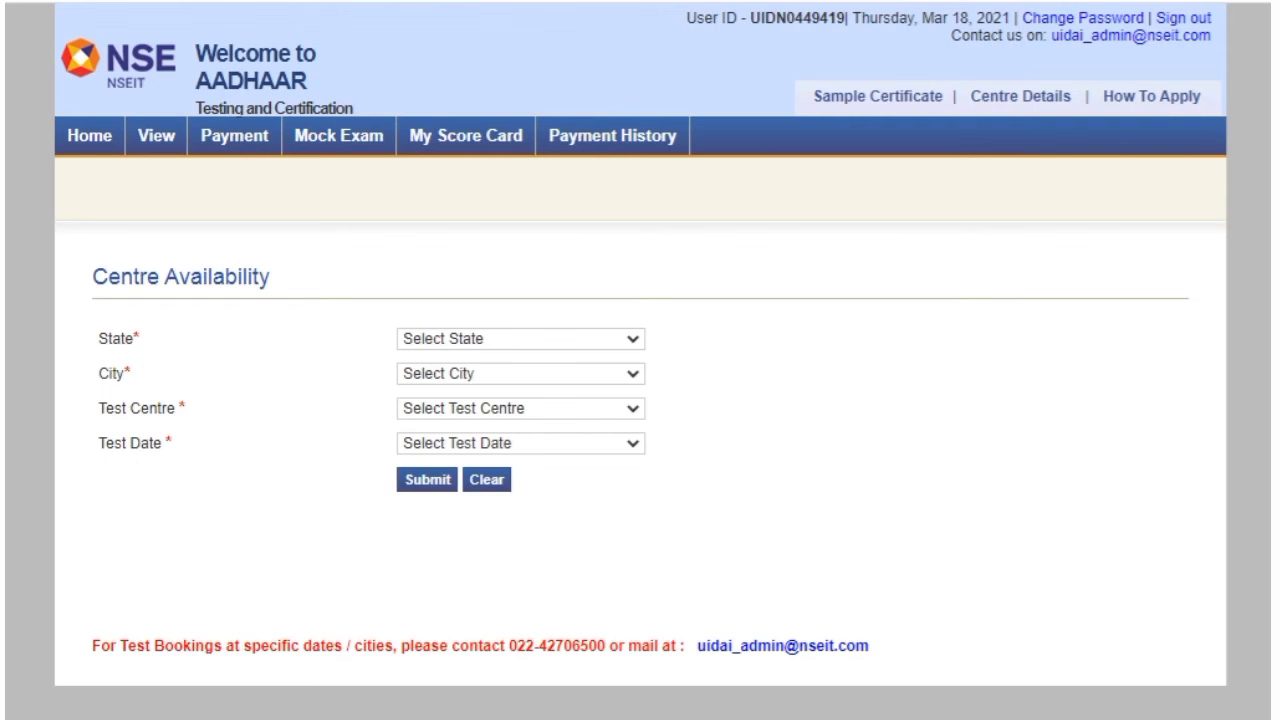
Step: Query slot availability for NSEIT Limited - Vellore, Tamilnadu, Vellore on 19-MAR-2021
{"action": "left_click", "coordinate": [553, 341]}
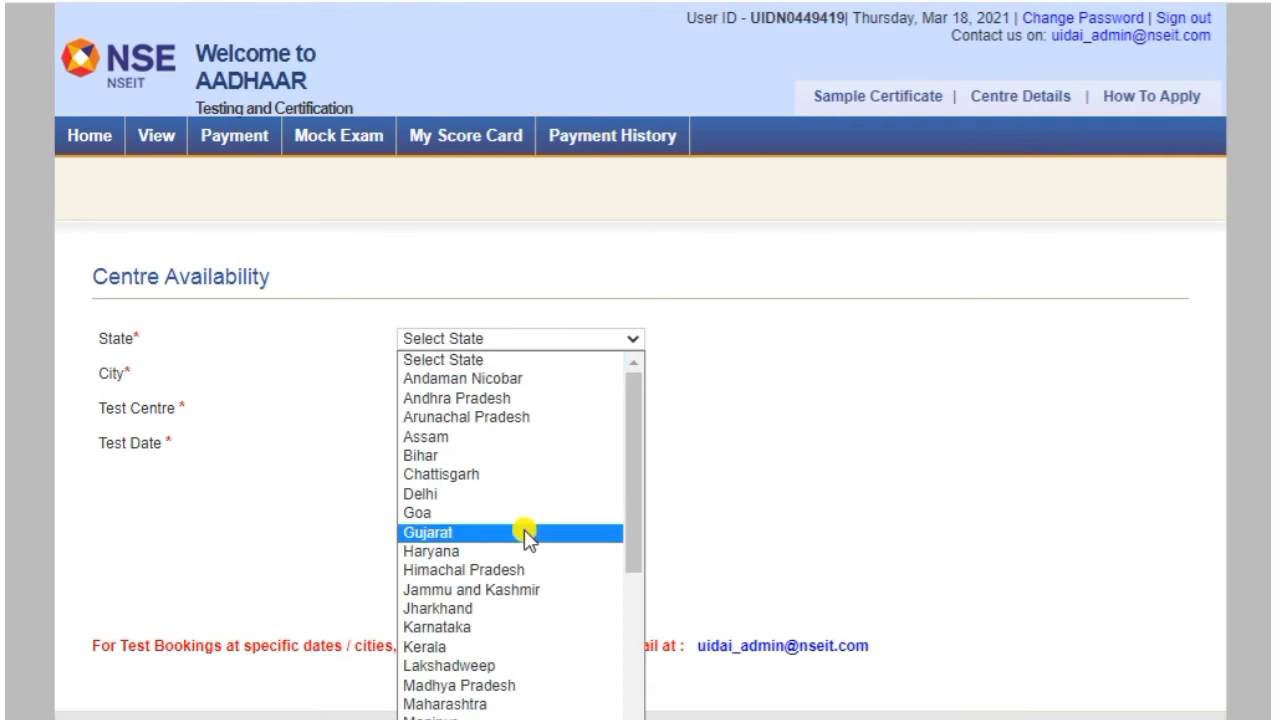
{"action": "scroll", "coordinate": [505, 600], "scroll_direction": "down", "scroll_amount": 3}
{"action": "left_click", "coordinate": [500, 620]}
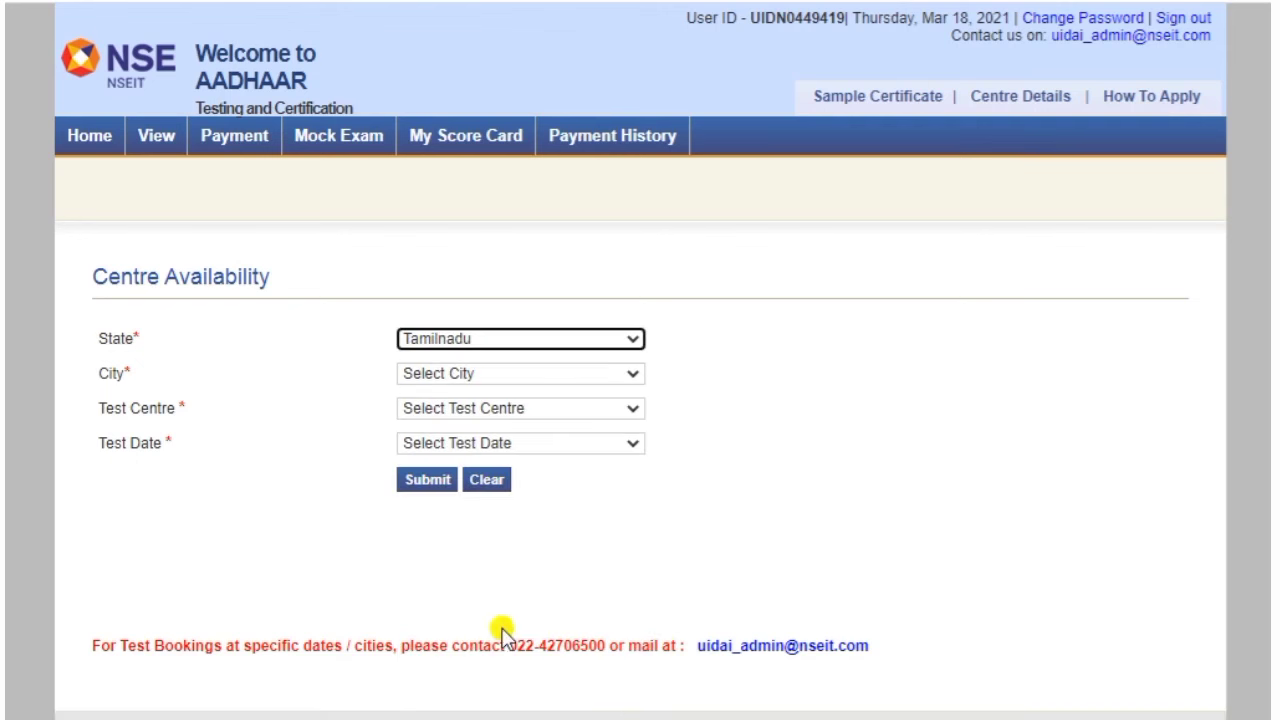
{"action": "left_click", "coordinate": [543, 371]}
{"action": "scroll", "coordinate": [500, 645], "scroll_direction": "down", "scroll_amount": 2}
{"action": "left_click", "coordinate": [500, 645]}
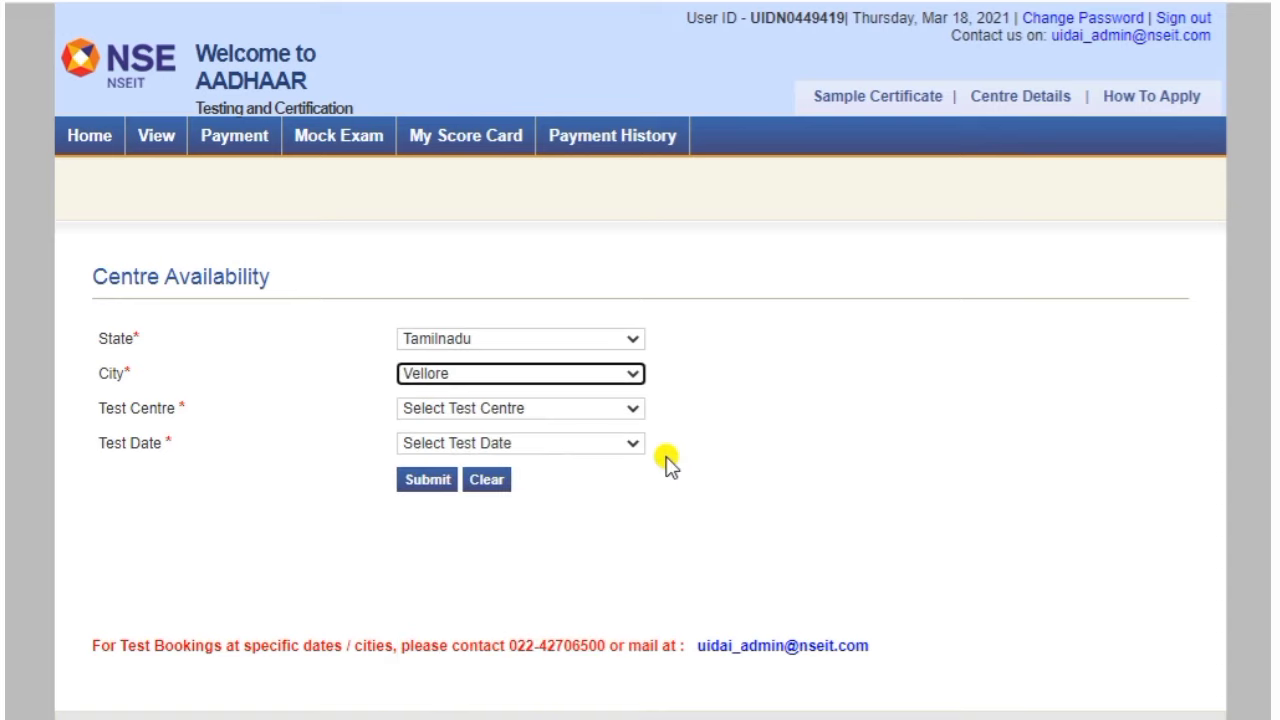
{"action": "left_click", "coordinate": [494, 411]}
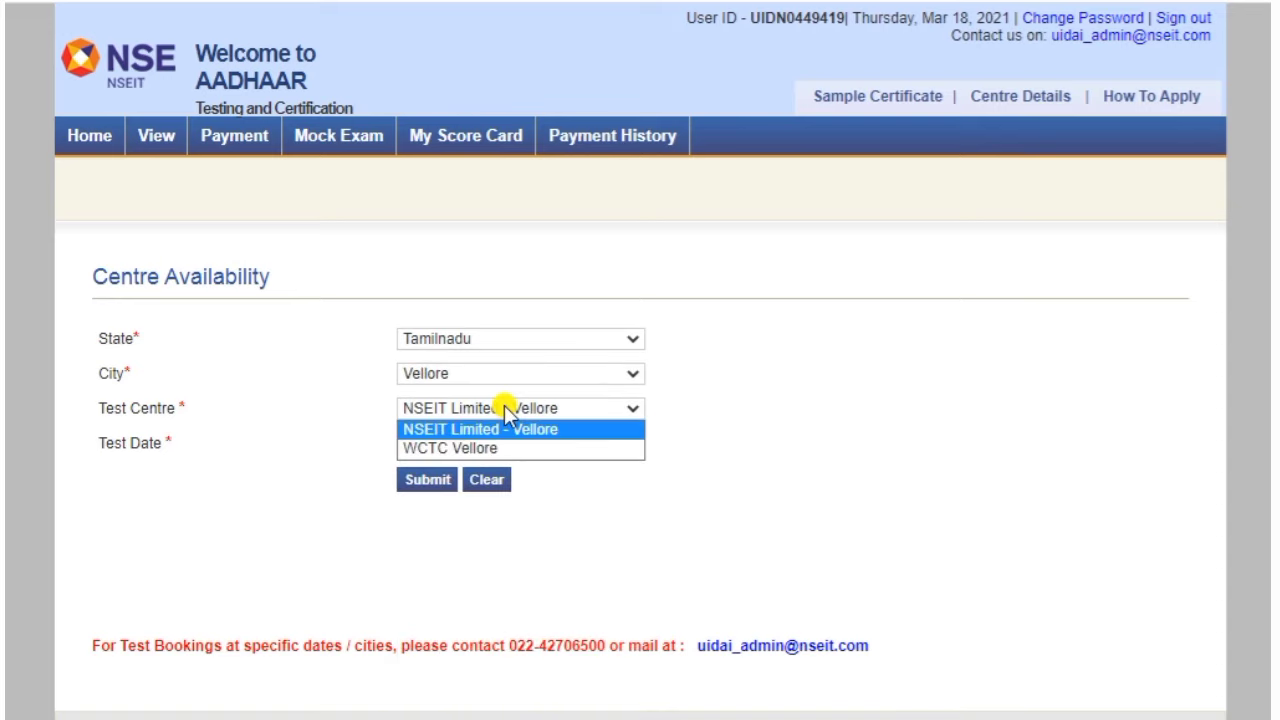
{"action": "left_click", "coordinate": [473, 433]}
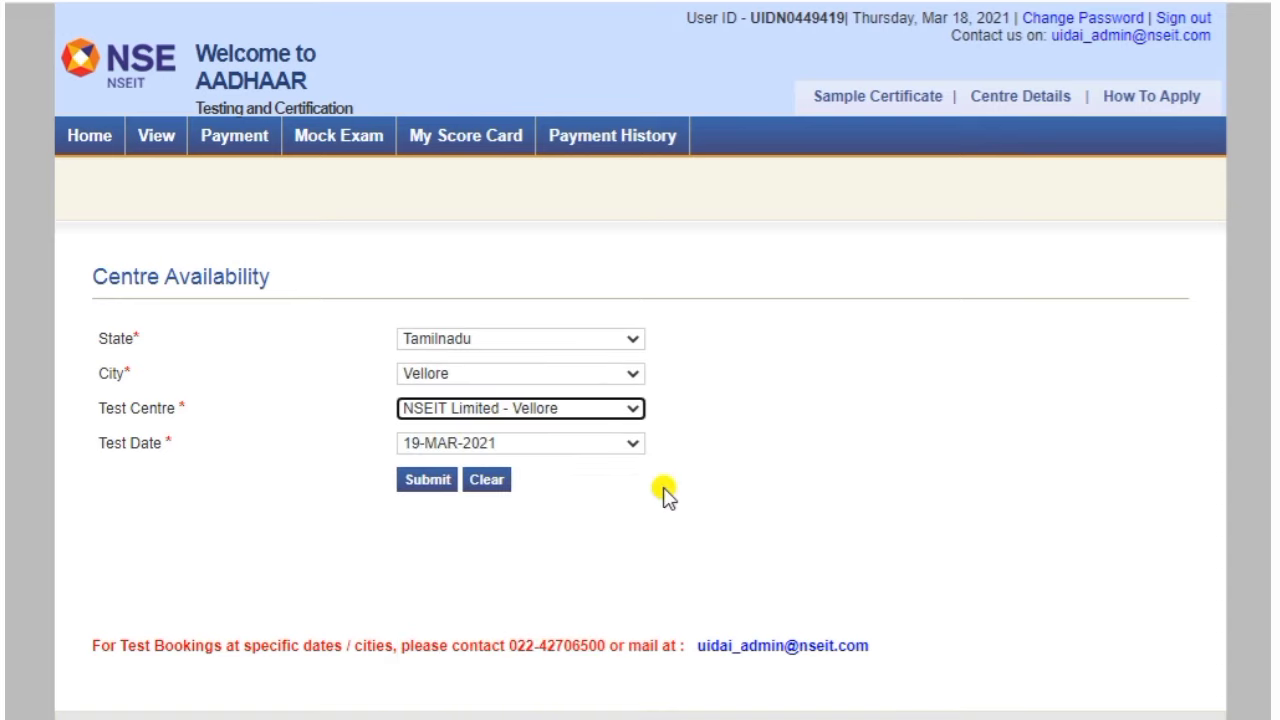
{"action": "left_click", "coordinate": [549, 448]}
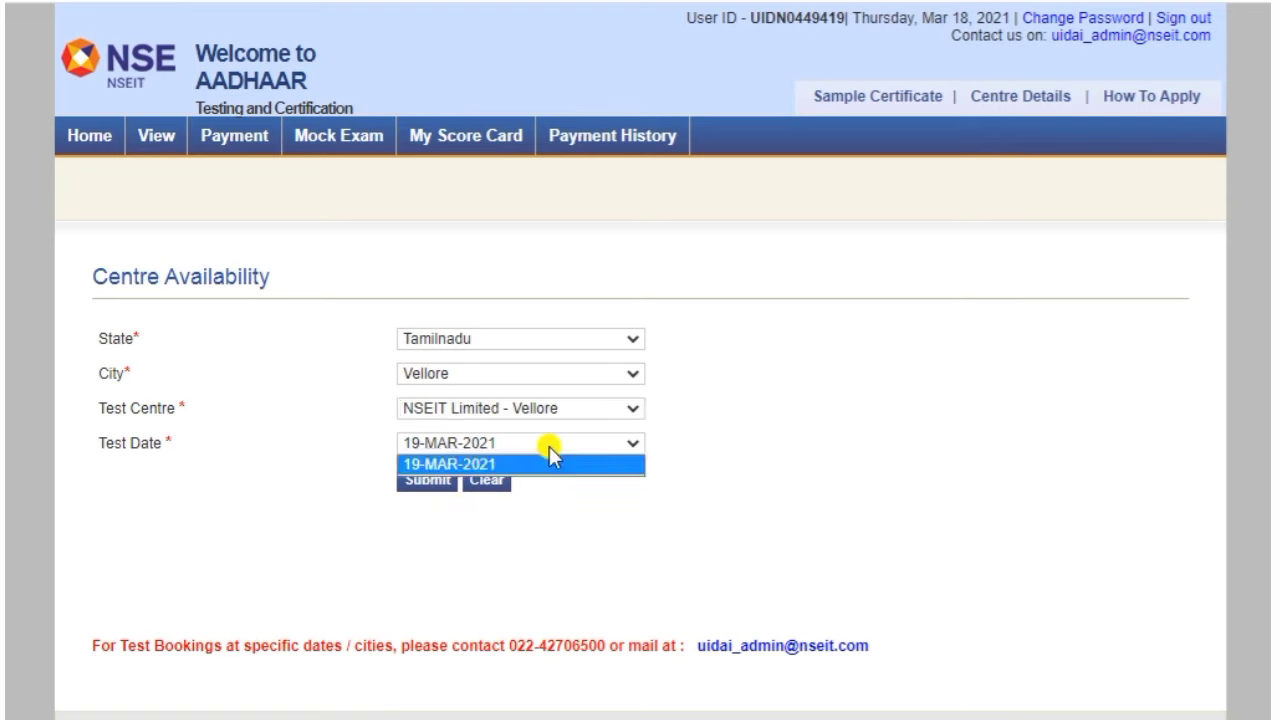
{"action": "left_click", "coordinate": [549, 446]}
{"action": "left_click", "coordinate": [432, 480]}
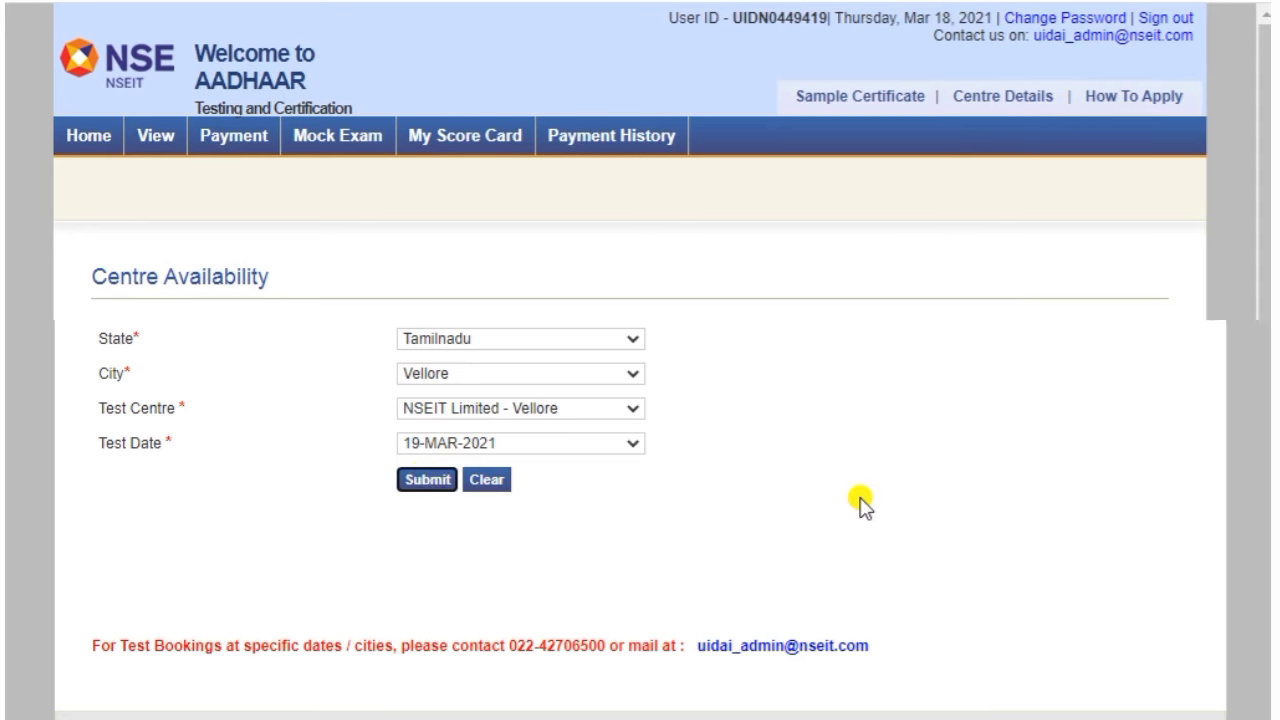
Step: Note the batch capacity of 3 with 2 seats booked, then go to Mock Exam
{"action": "scroll", "coordinate": [877, 563], "scroll_direction": "down", "scroll_amount": 1}
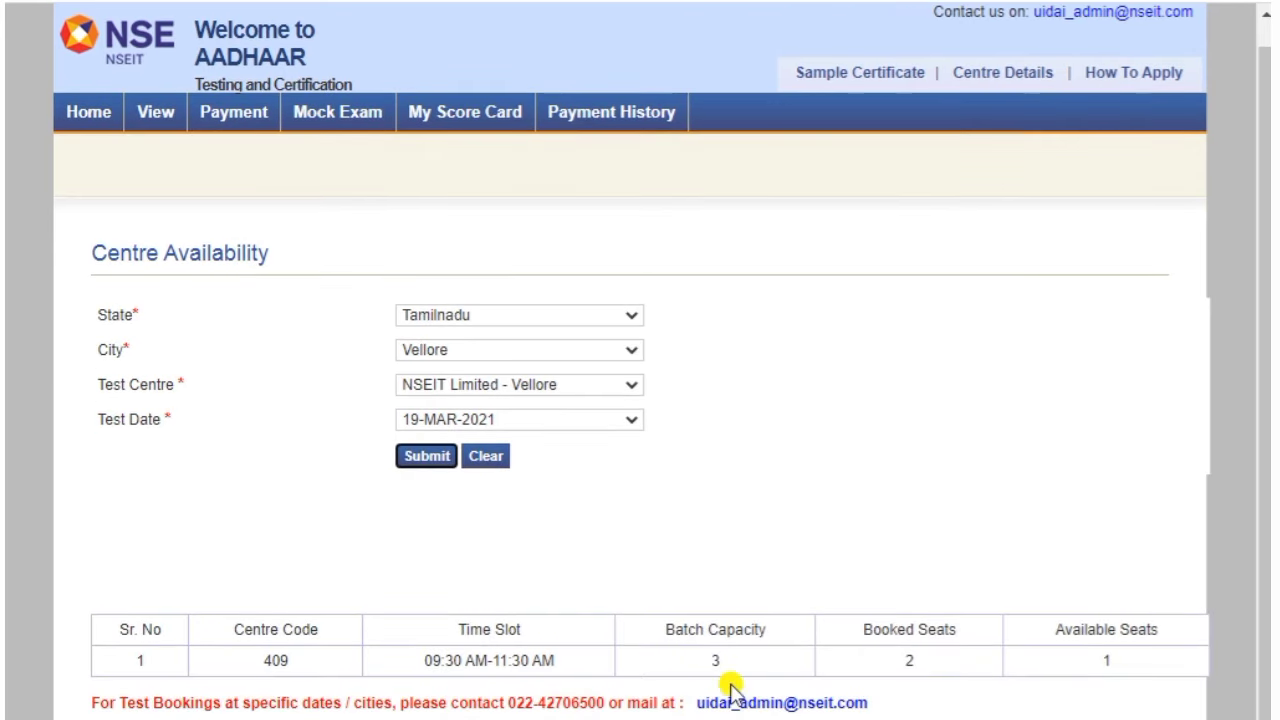
{"action": "left_click_drag", "start_coordinate": [710, 668], "coordinate": [766, 666]}
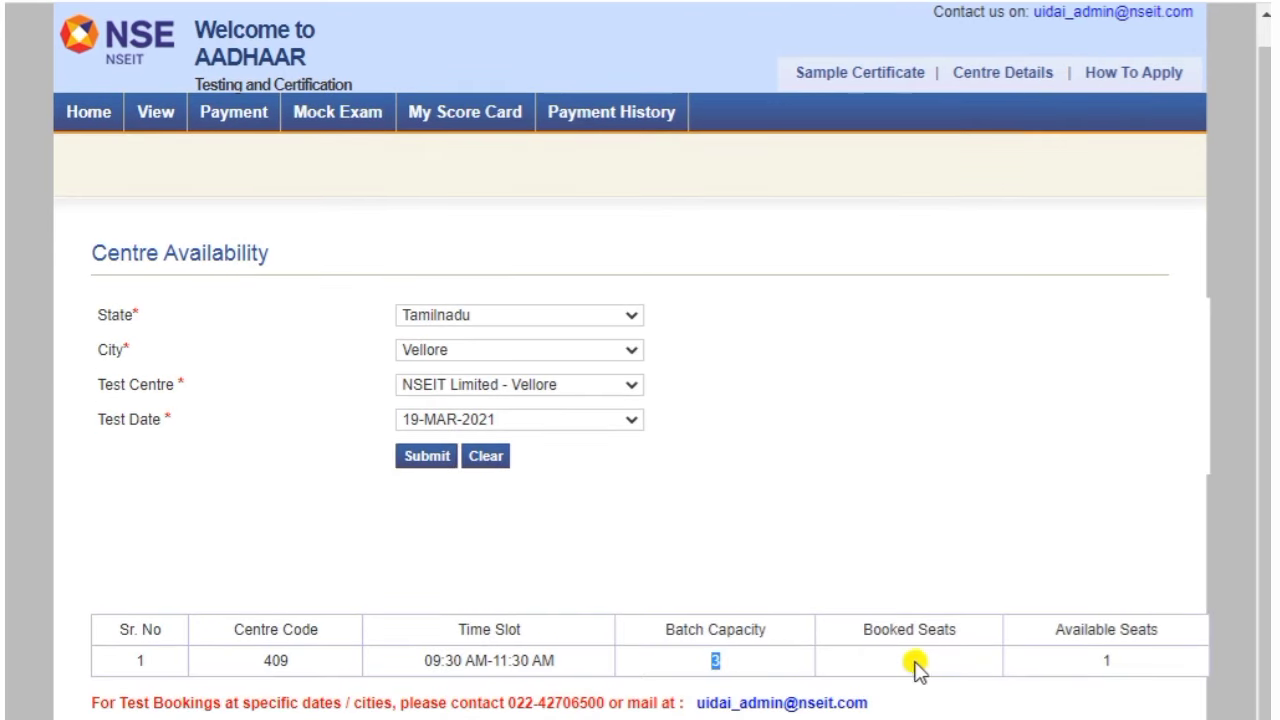
{"action": "left_click_drag", "start_coordinate": [908, 662], "coordinate": [934, 666]}
{"action": "left_click", "coordinate": [1037, 560]}
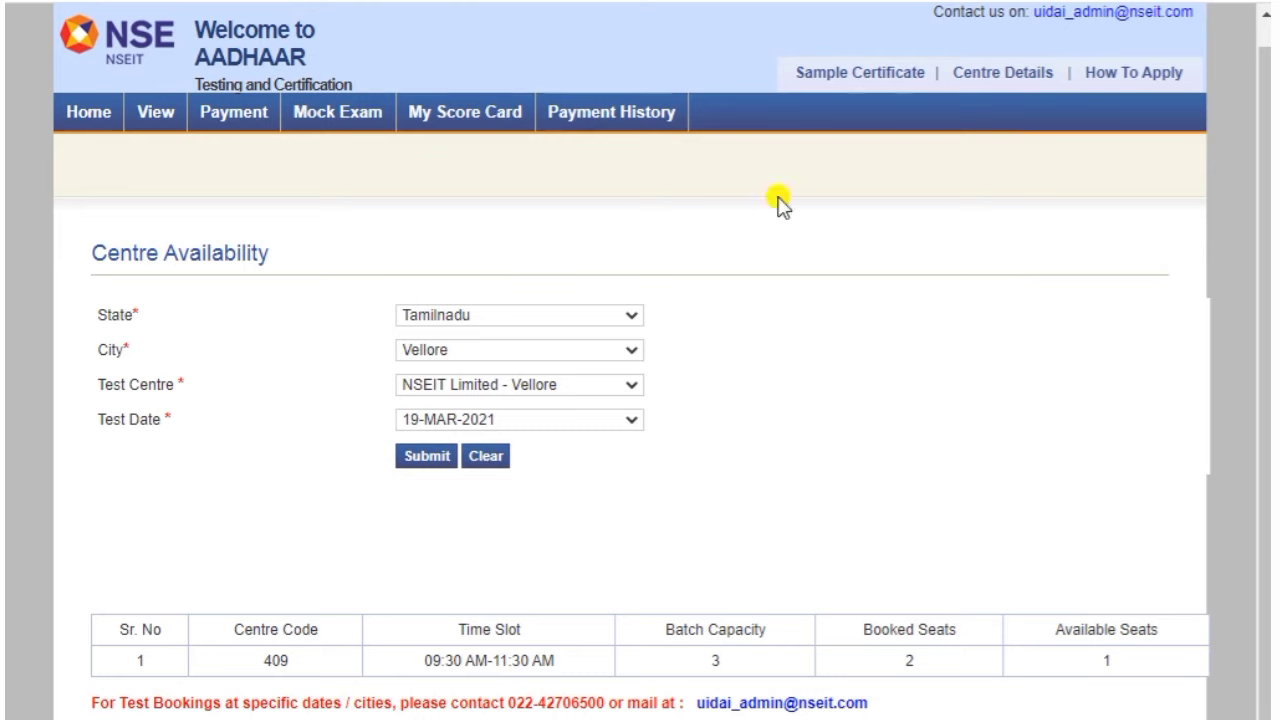
{"action": "left_click", "coordinate": [330, 110]}
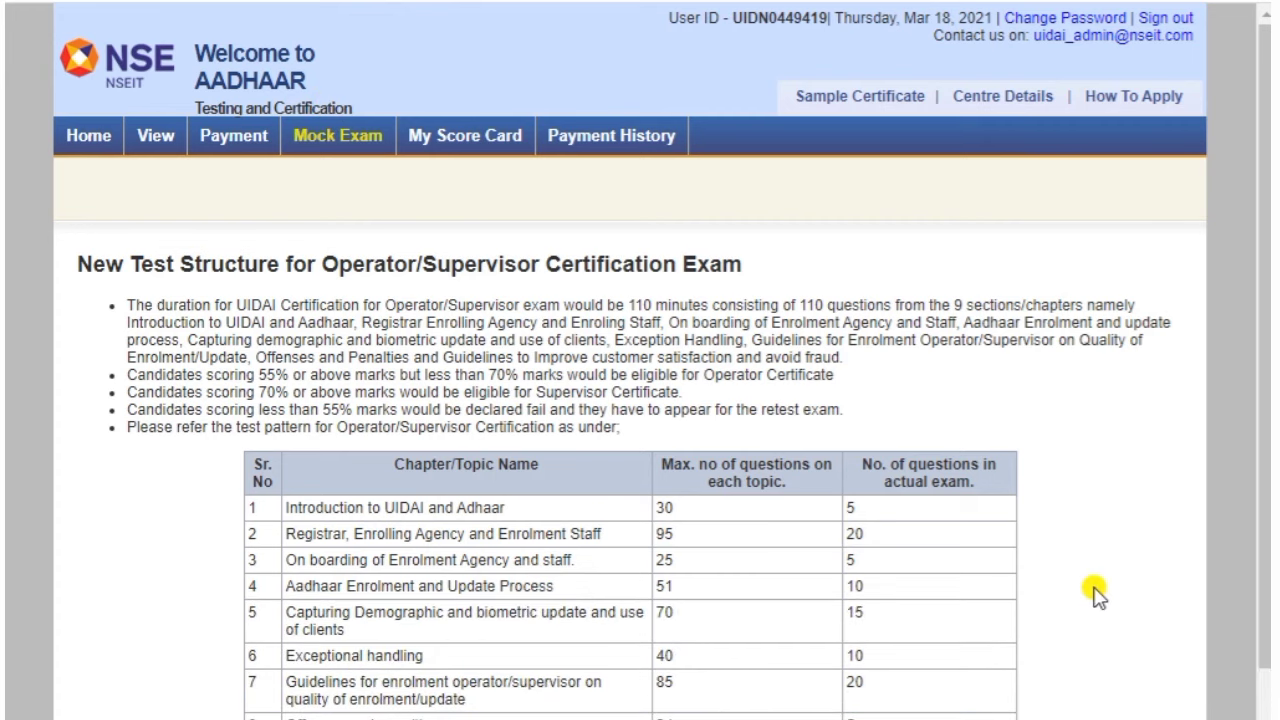
Step: Highlight the exam duration, question count and 55% operator pass criterion in the test structure
{"action": "scroll", "coordinate": [1097, 594], "scroll_direction": "down", "scroll_amount": 1}
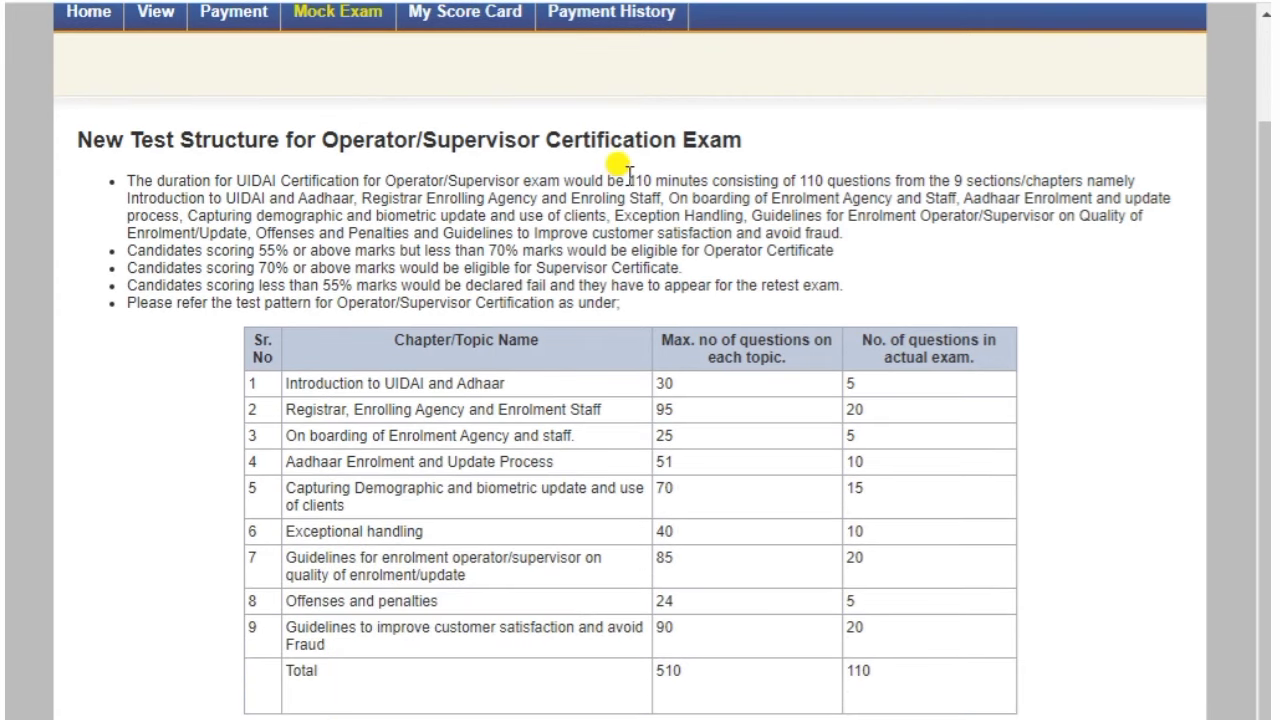
{"action": "left_click_drag", "start_coordinate": [622, 175], "coordinate": [1005, 181]}
{"action": "left_click", "coordinate": [1083, 292]}
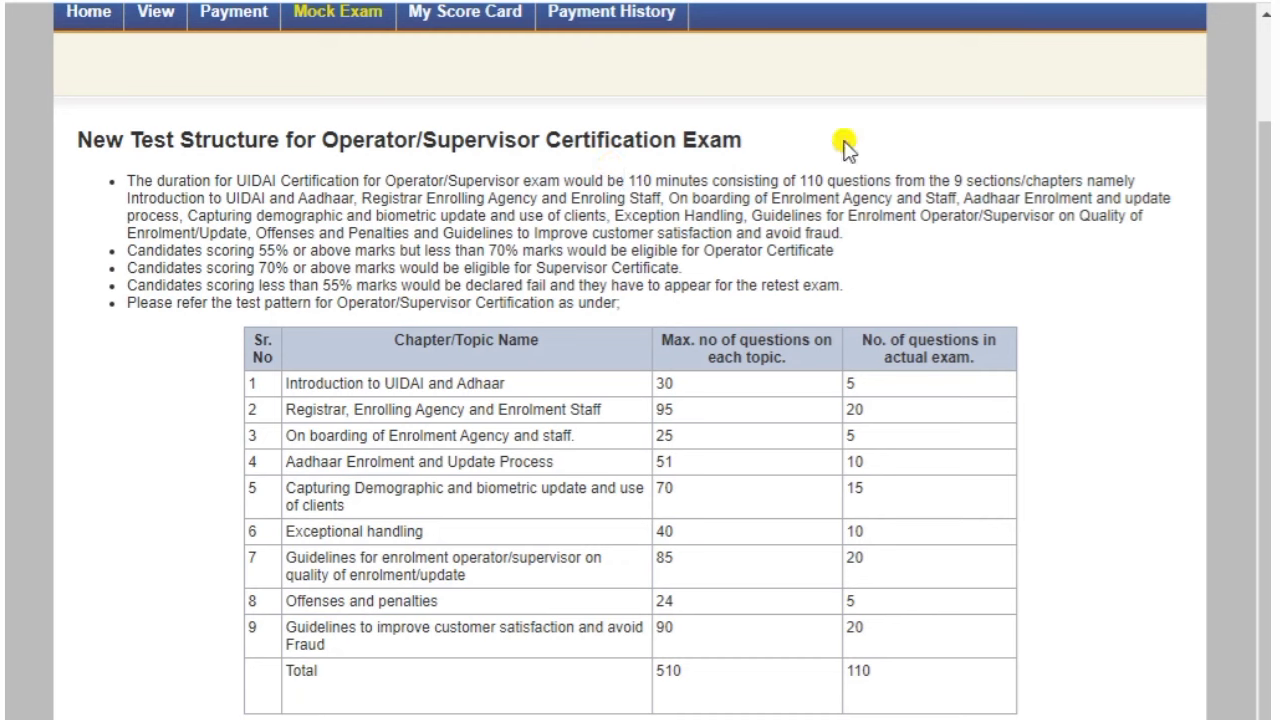
{"action": "left_click_drag", "start_coordinate": [128, 250], "coordinate": [520, 250]}
{"action": "left_click", "coordinate": [512, 246]}
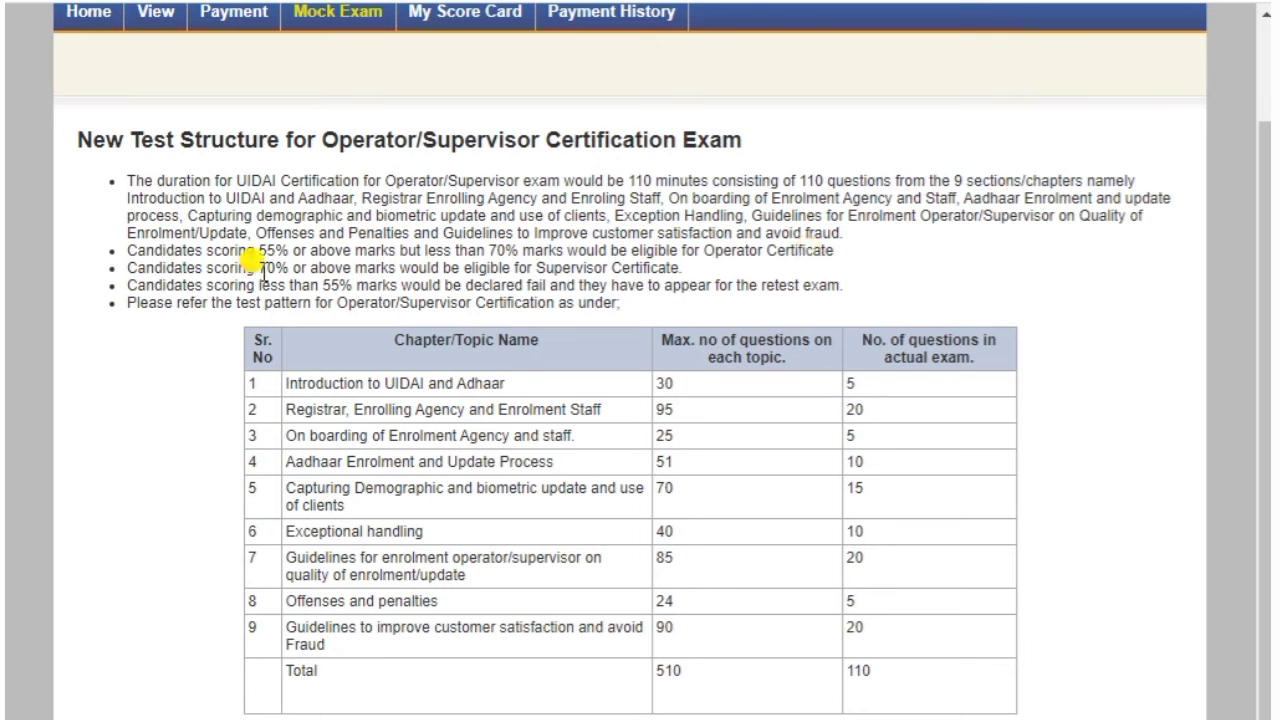
Step: Highlight the Supervisor Certificate criterion and 55% fail threshold, then start the Operator Supervisor mock test
{"action": "left_click_drag", "start_coordinate": [536, 267], "coordinate": [715, 270]}
{"action": "left_click", "coordinate": [834, 262]}
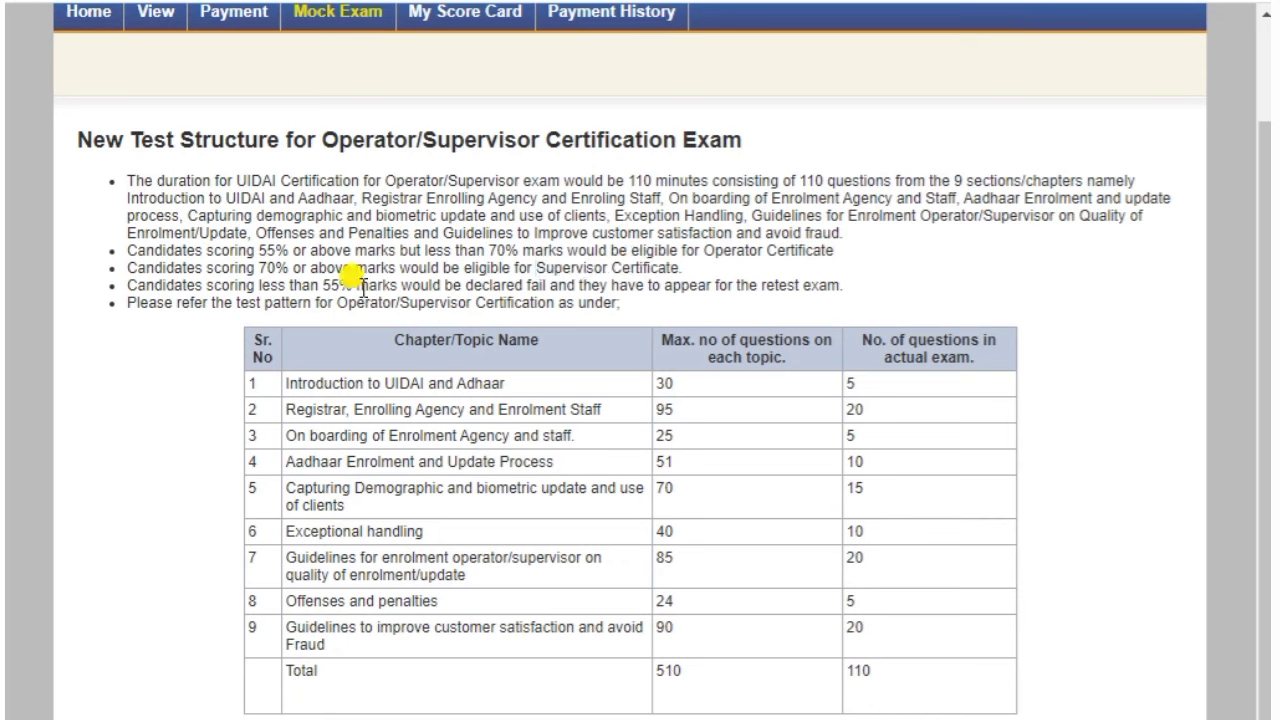
{"action": "left_click_drag", "start_coordinate": [326, 285], "coordinate": [378, 286]}
{"action": "left_click", "coordinate": [951, 278]}
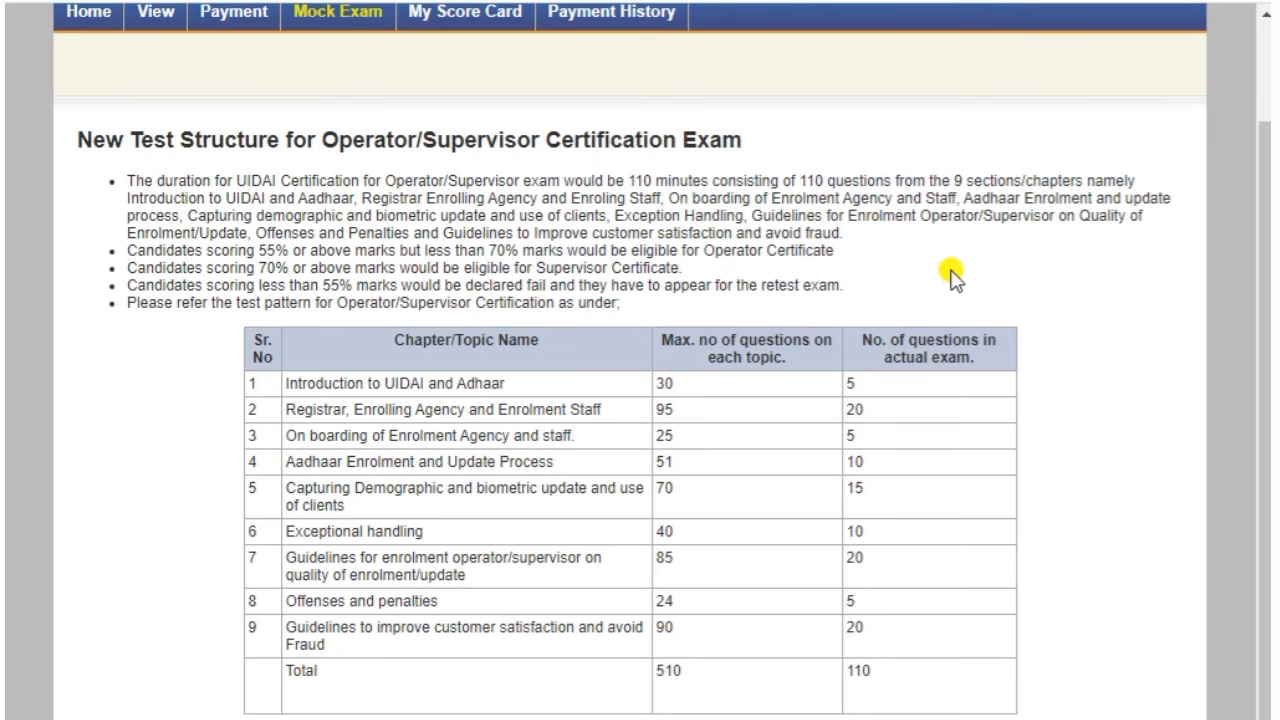
{"action": "scroll", "coordinate": [929, 534], "scroll_direction": "down", "scroll_amount": 1}
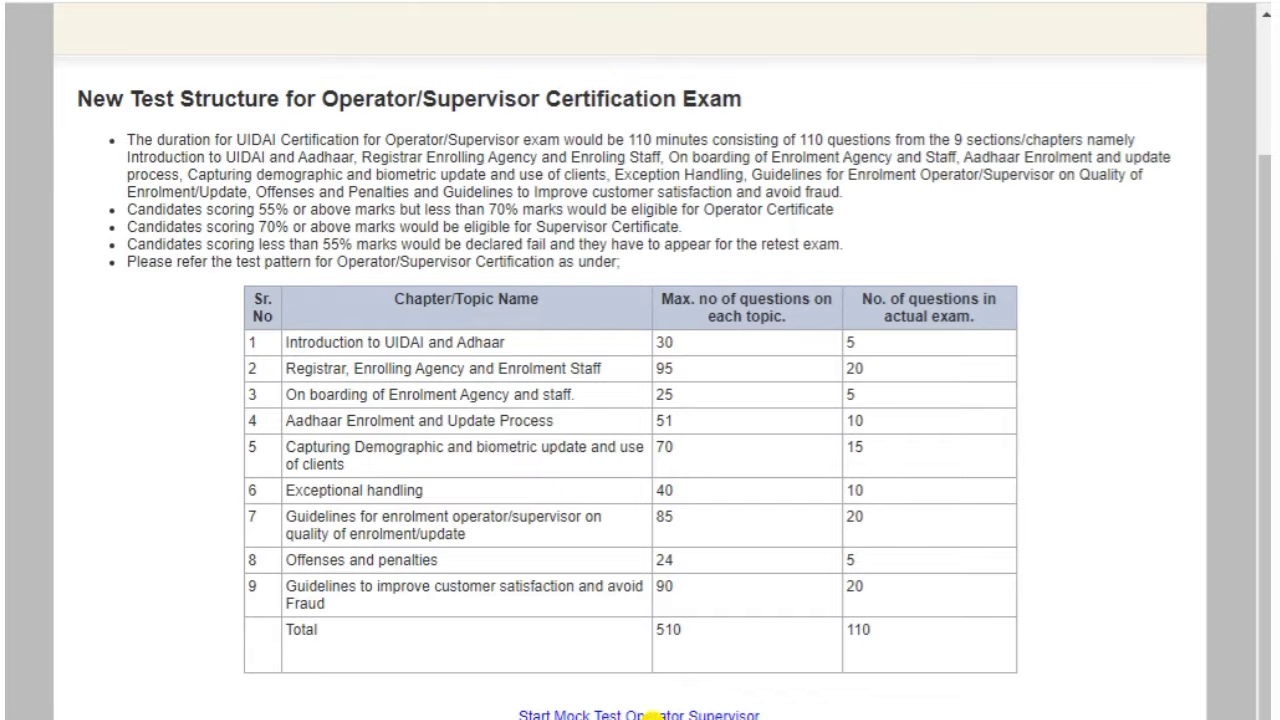
{"action": "left_click", "coordinate": [651, 715]}
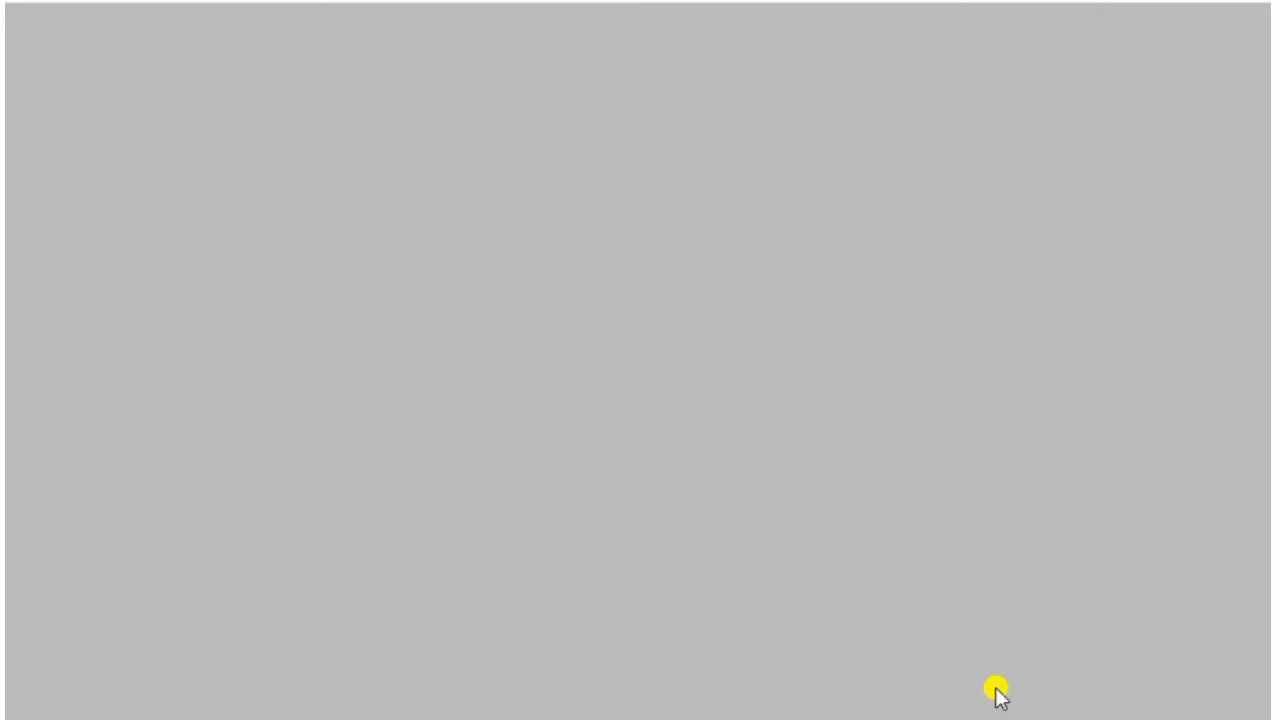